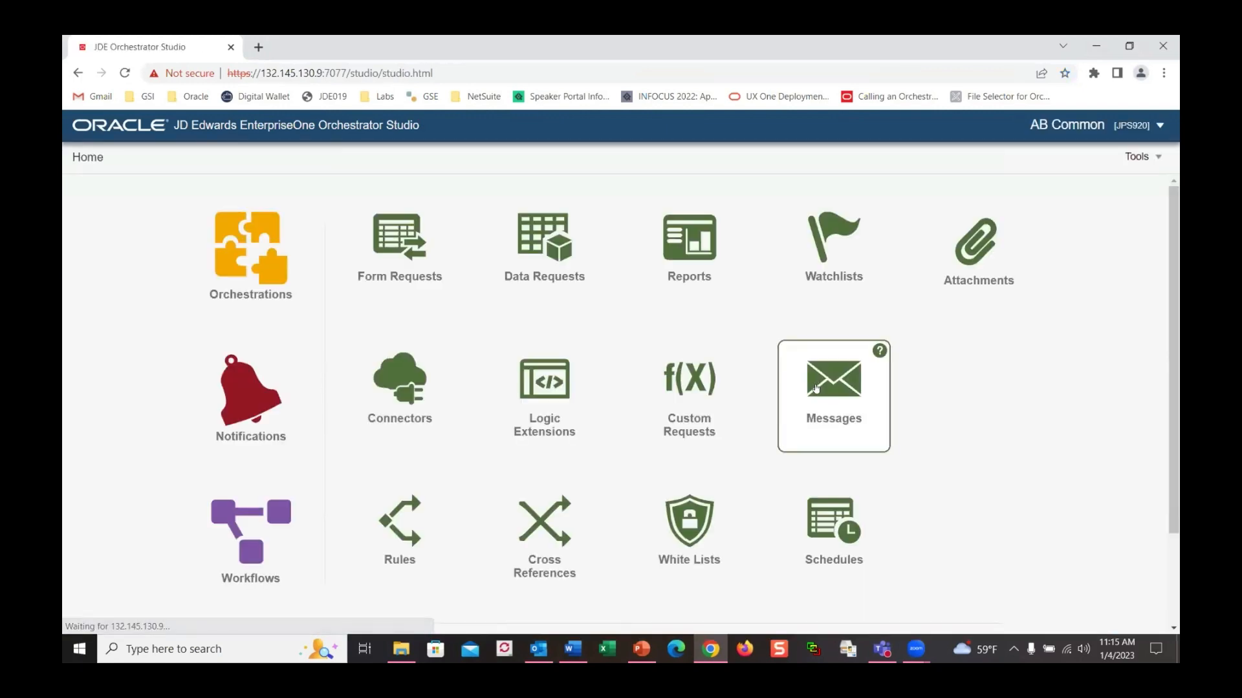
From the Orchestrator Studio home page, open Logic Extensions to list the existing extensions
{"action": "left_click", "coordinate": [544, 414]}
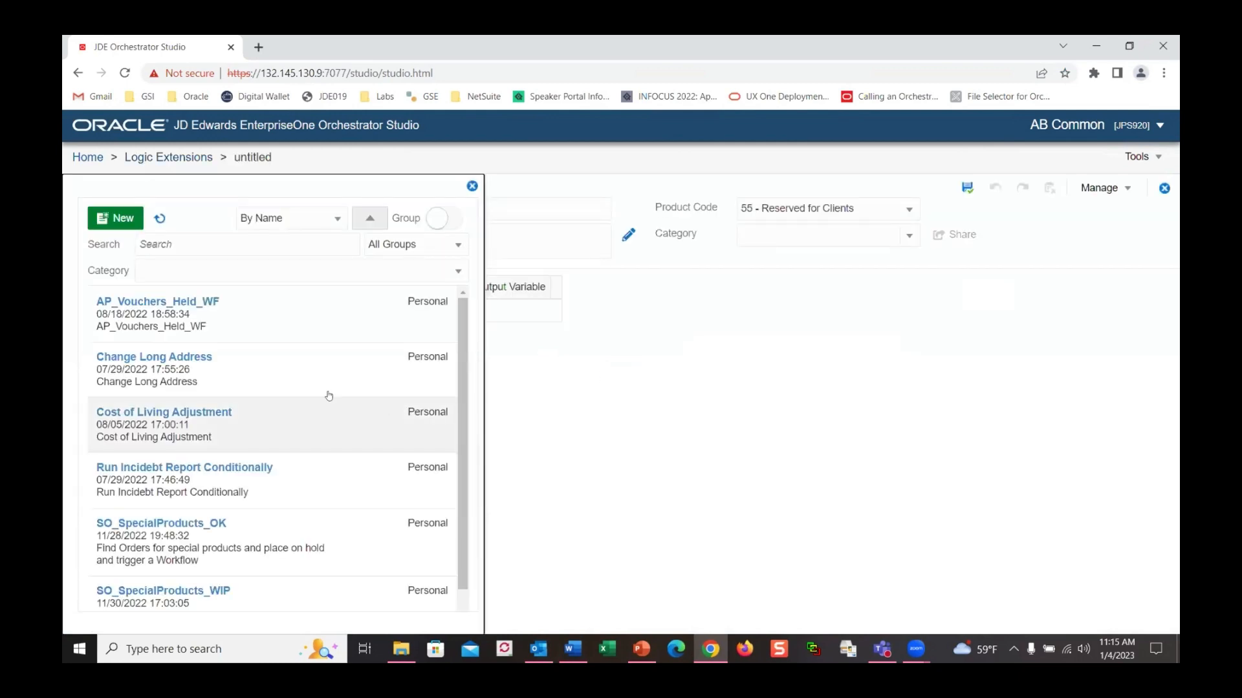
Open SO_SpecialProducts_WIP, discarding the unsaved untitled extension, and switch to full screen
{"action": "left_click", "coordinate": [187, 592]}
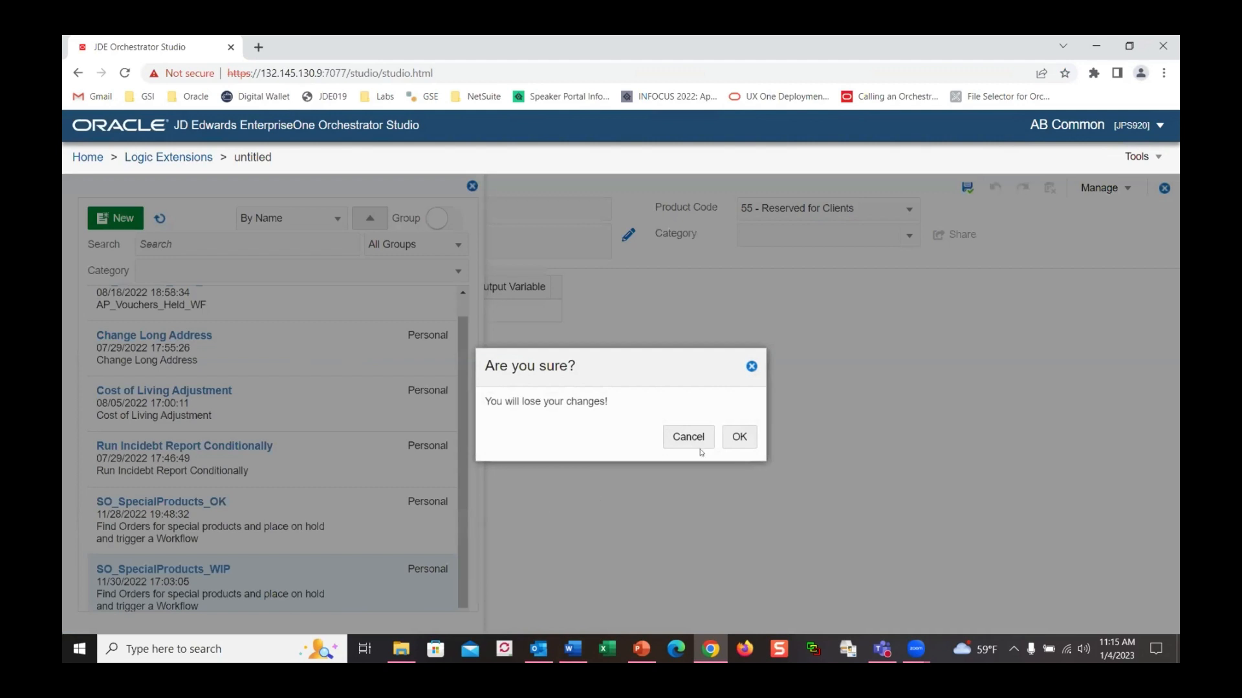
{"action": "left_click", "coordinate": [740, 437]}
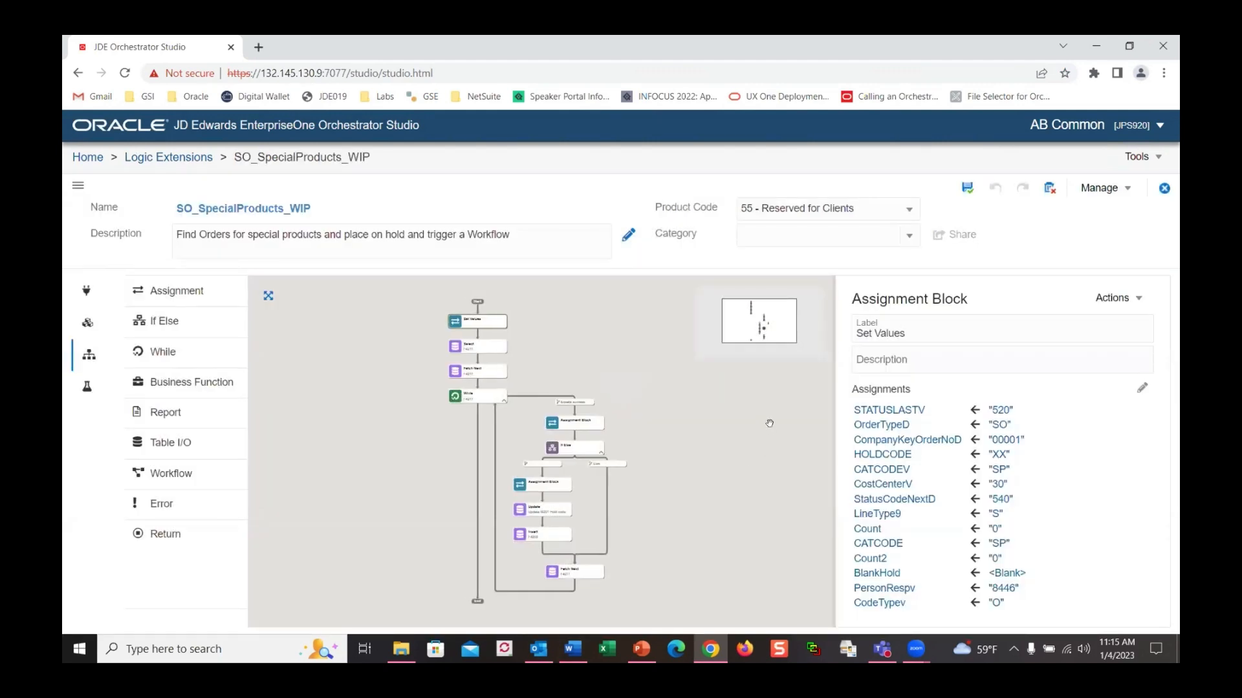
{"action": "key", "text": "F11"}
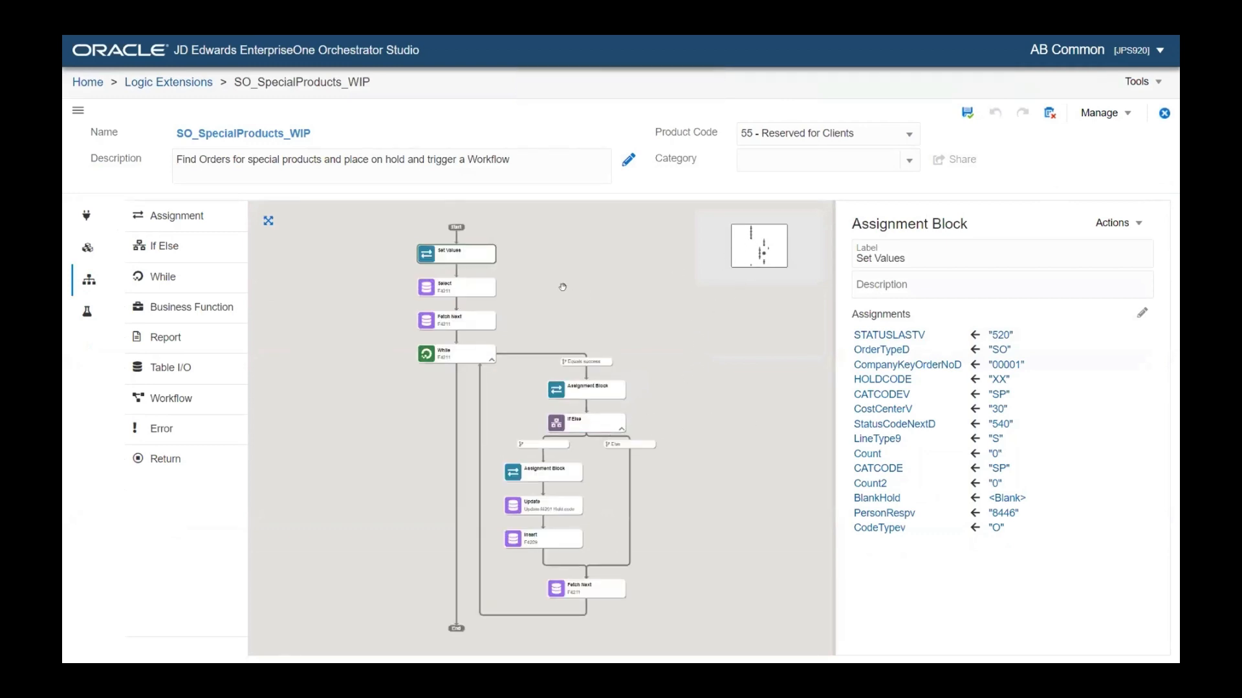
Maximize the flow designer and show the Select F4211 step's Table I/O settings
{"action": "left_click", "coordinate": [269, 223]}
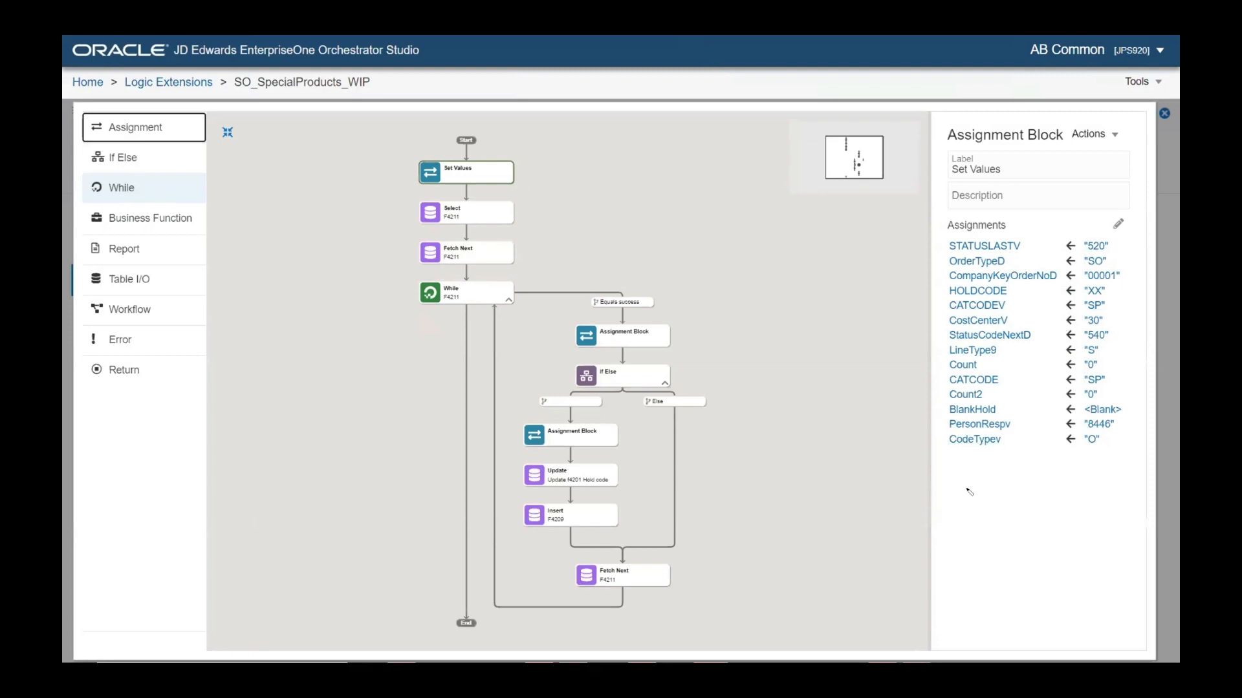
{"action": "mouse_move", "coordinate": [950, 477]}
{"action": "left_mouse_down"}
{"action": "mouse_move", "coordinate": [1133, 464]}
{"action": "mouse_move", "coordinate": [1133, 231]}
{"action": "mouse_move", "coordinate": [1011, 227]}
{"action": "mouse_move", "coordinate": [949, 252]}
{"action": "mouse_move", "coordinate": [950, 480]}
{"action": "left_mouse_up"}
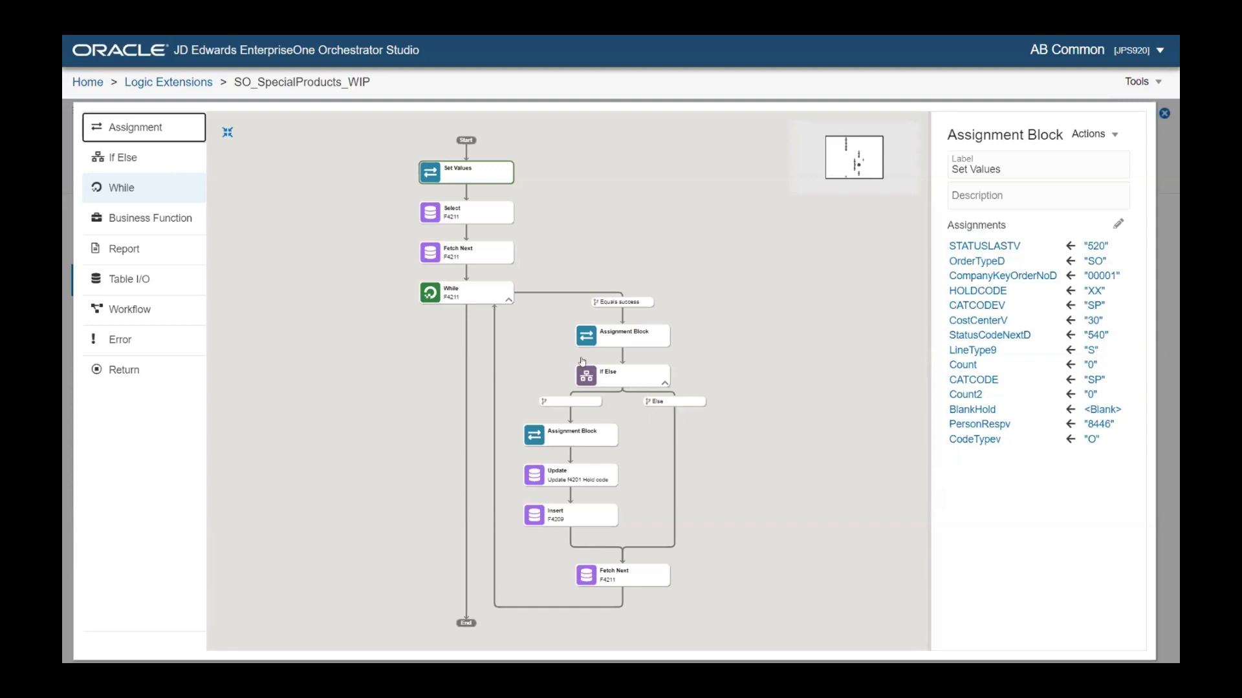
{"action": "left_click", "coordinate": [458, 218]}
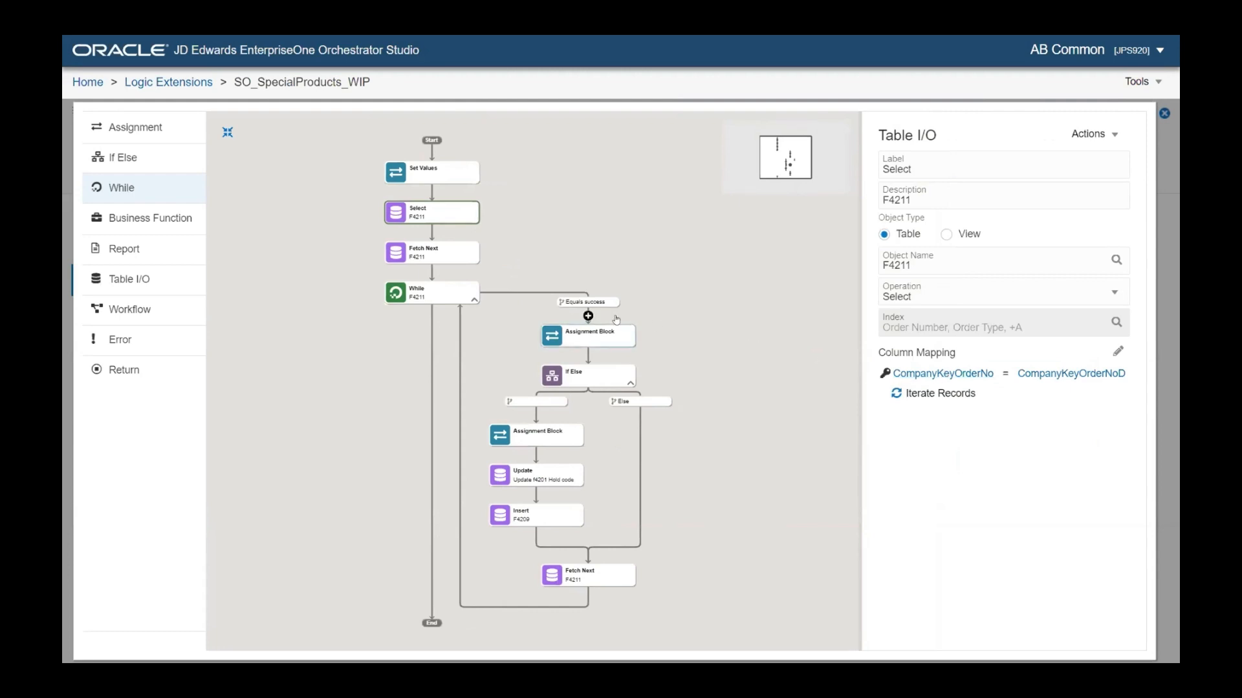
Inspect the Fetch Next, While, If Else and F4201 Update steps' properties in turn
{"action": "left_click", "coordinate": [452, 256]}
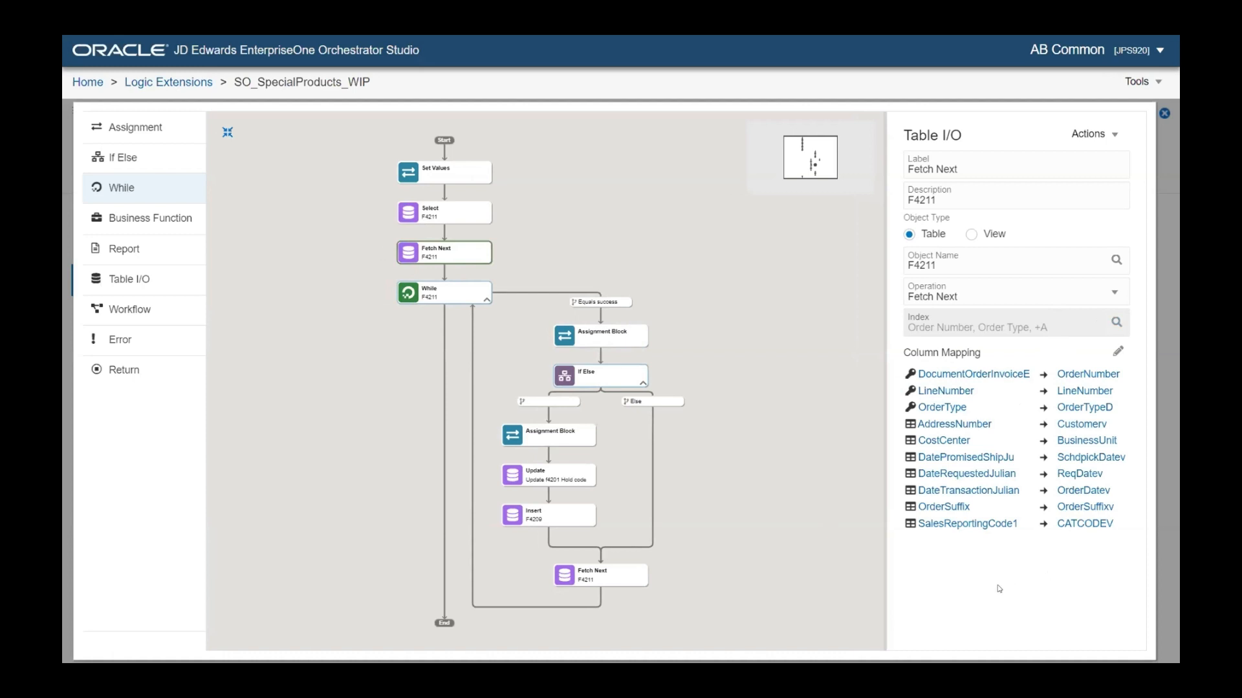
{"action": "mouse_move", "coordinate": [602, 315]}
{"action": "mouse_move", "coordinate": [604, 358]}
{"action": "left_click", "coordinate": [452, 299]}
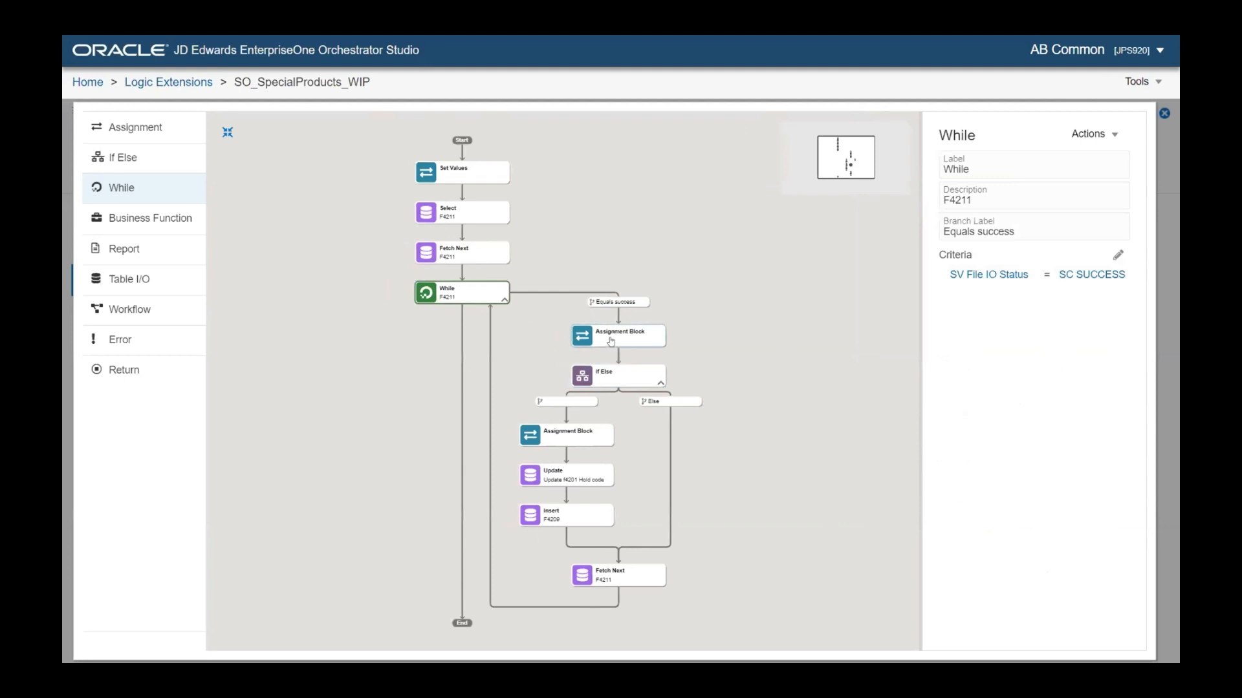
{"action": "left_click", "coordinate": [607, 375]}
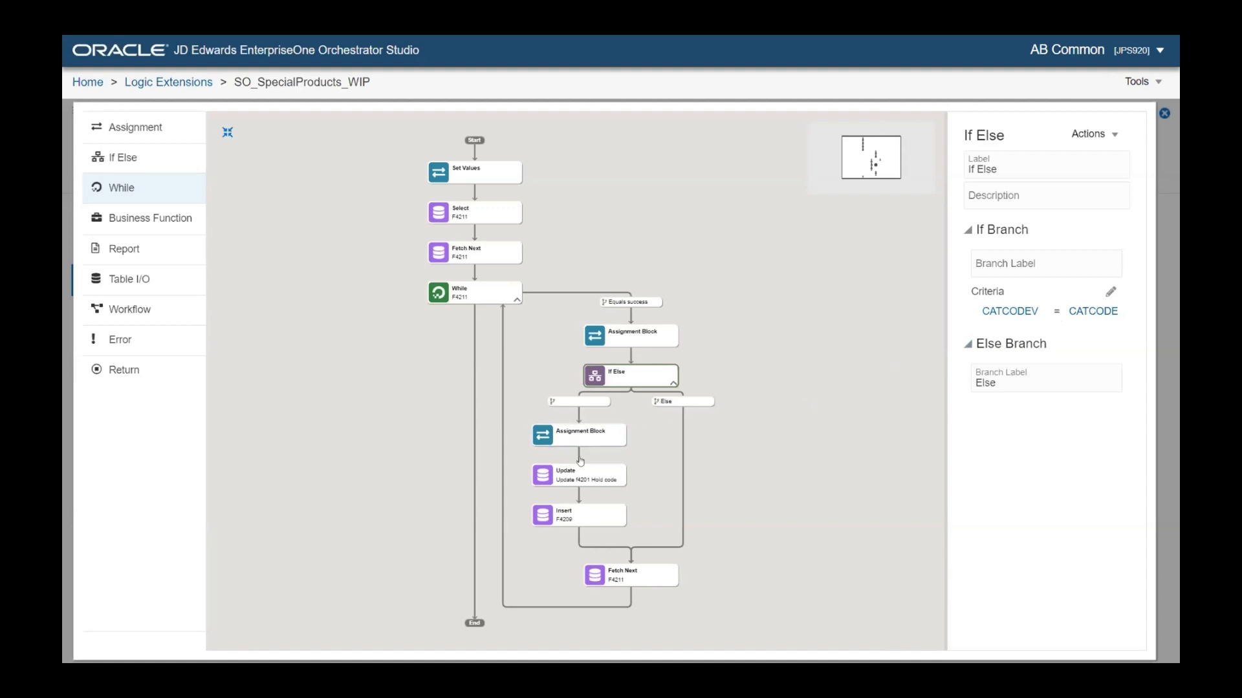
{"action": "left_click", "coordinate": [580, 477]}
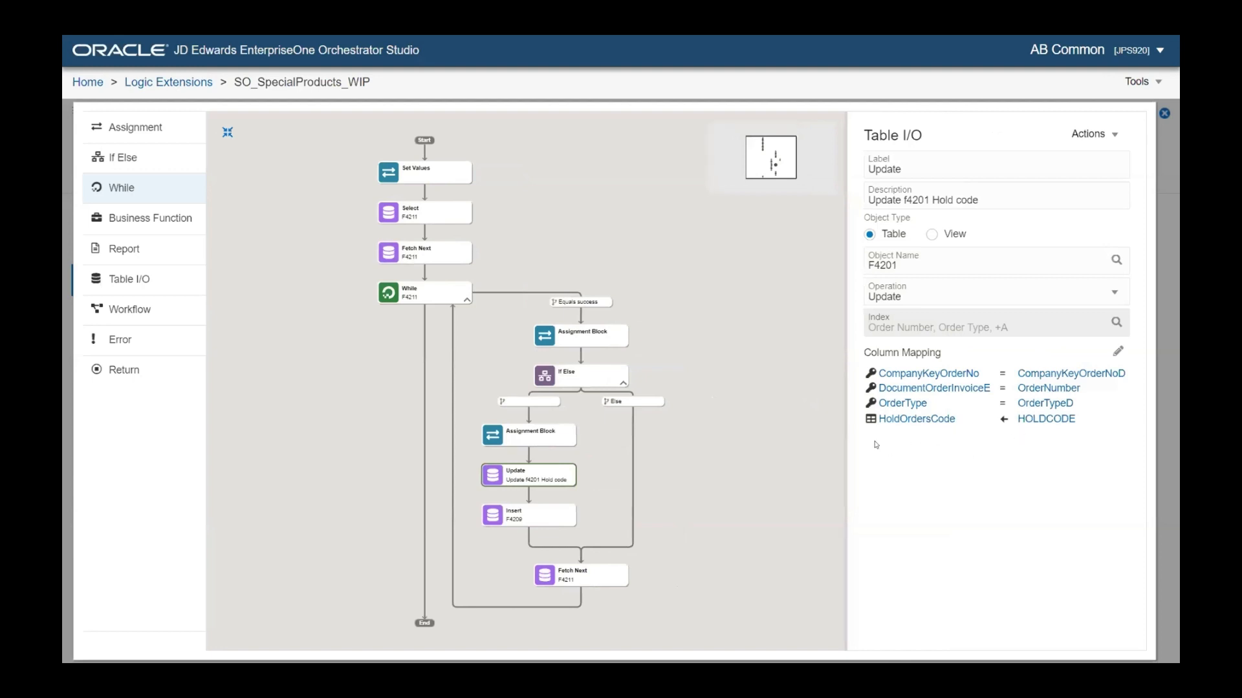
Review the Insert step into F4209, then open the add-step menu below it
{"action": "left_click", "coordinate": [535, 517]}
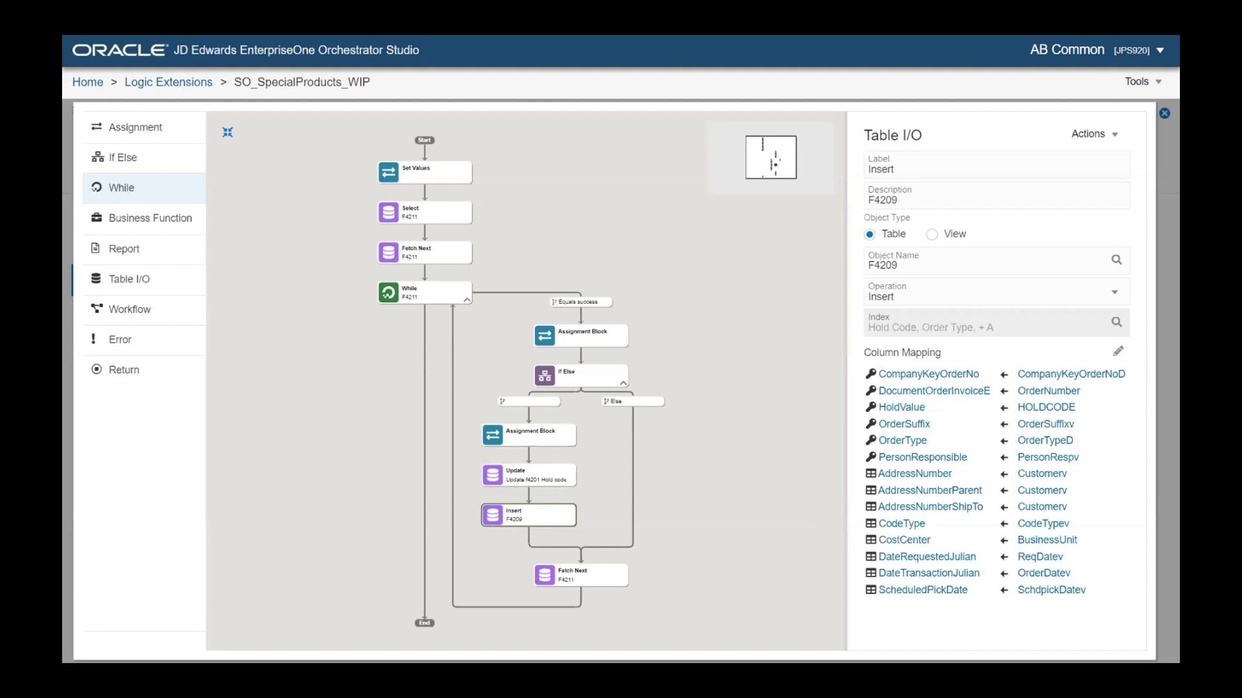
{"action": "mouse_move", "coordinate": [551, 545]}
{"action": "left_click", "coordinate": [529, 535]}
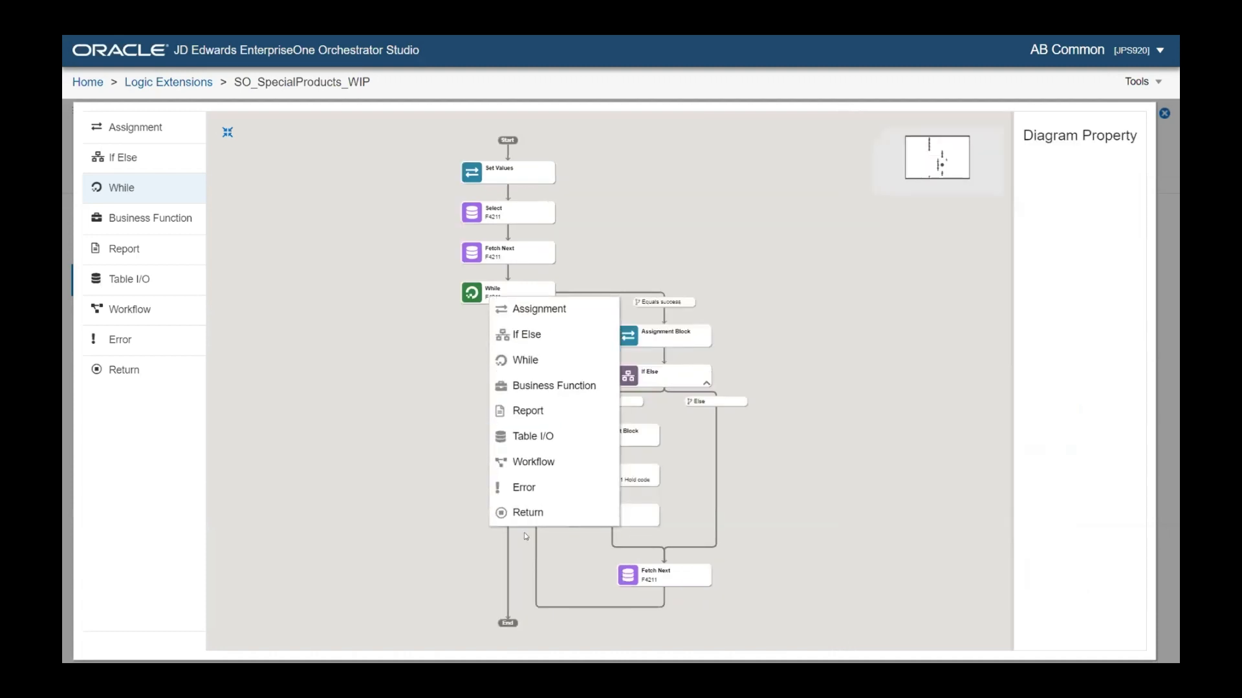
Add a Workflow step after Insert described as 'Notify Approver' and open the workflow lookup
{"action": "left_click", "coordinate": [529, 462]}
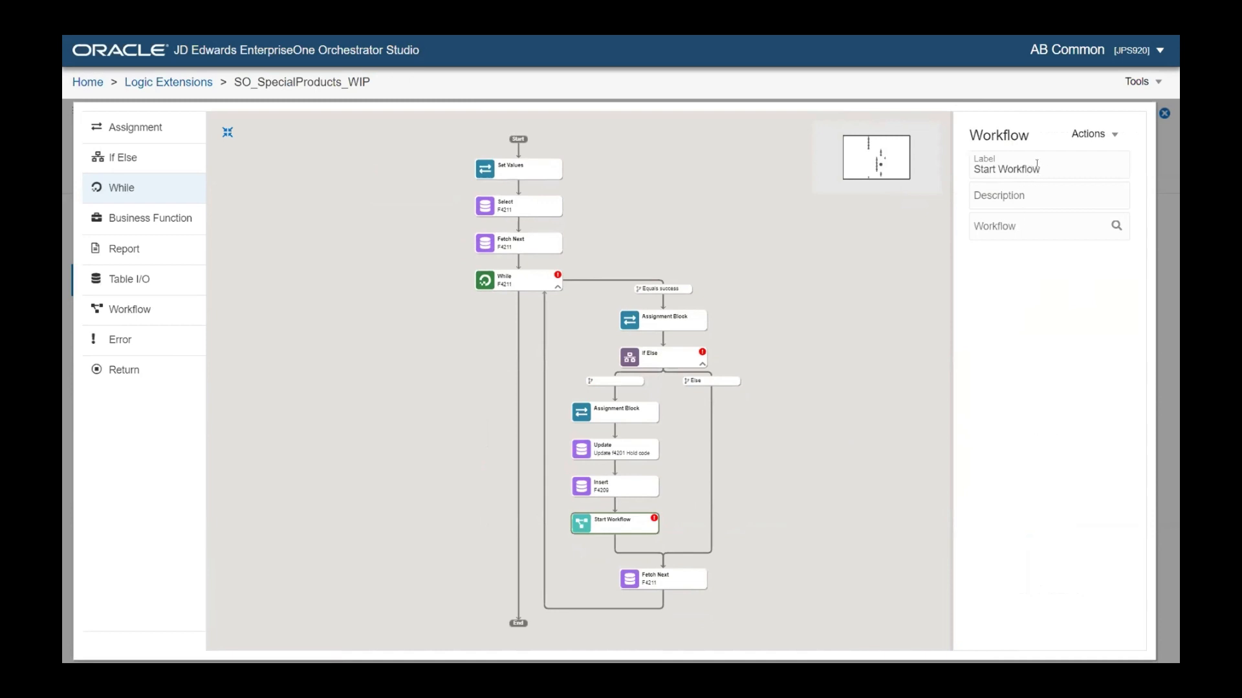
{"action": "left_click", "coordinate": [1021, 196]}
{"action": "type", "text": "Notify Appover"}
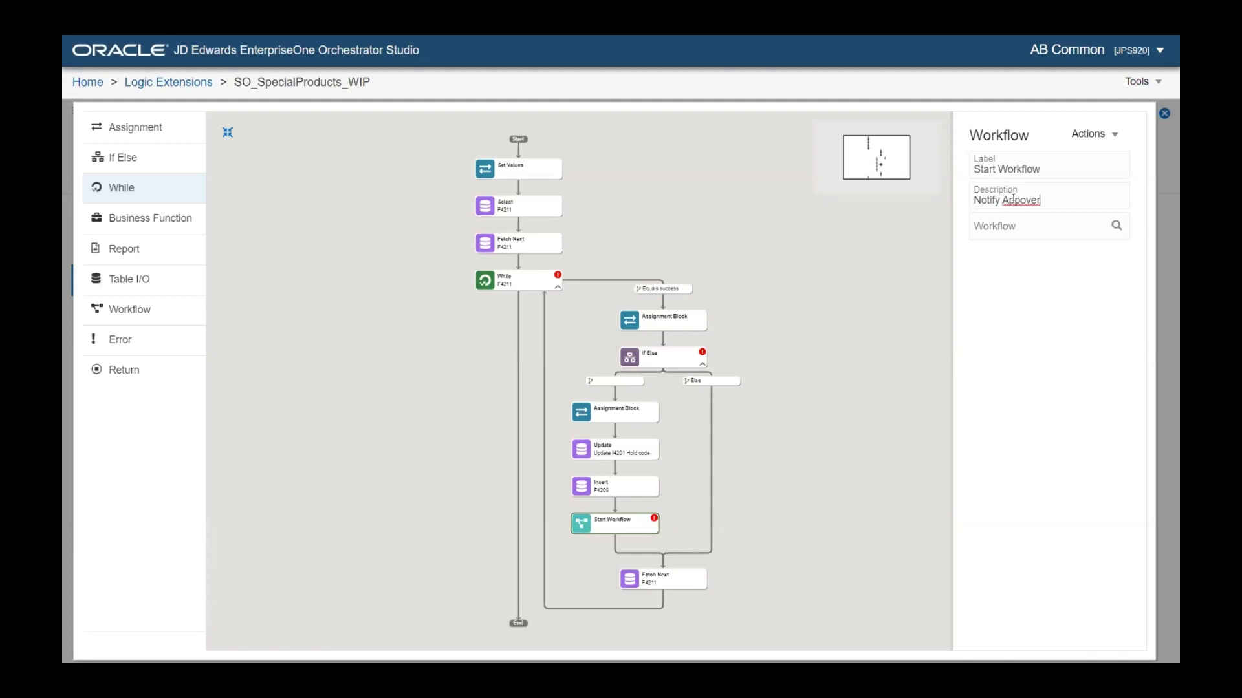
{"action": "key", "text": "BackSpace"}
{"action": "key", "text": "BackSpace"}
{"action": "key", "text": "BackSpace"}
{"action": "type", "text": "rover"}
{"action": "left_click", "coordinate": [1093, 274]}
{"action": "left_click", "coordinate": [1118, 226]}
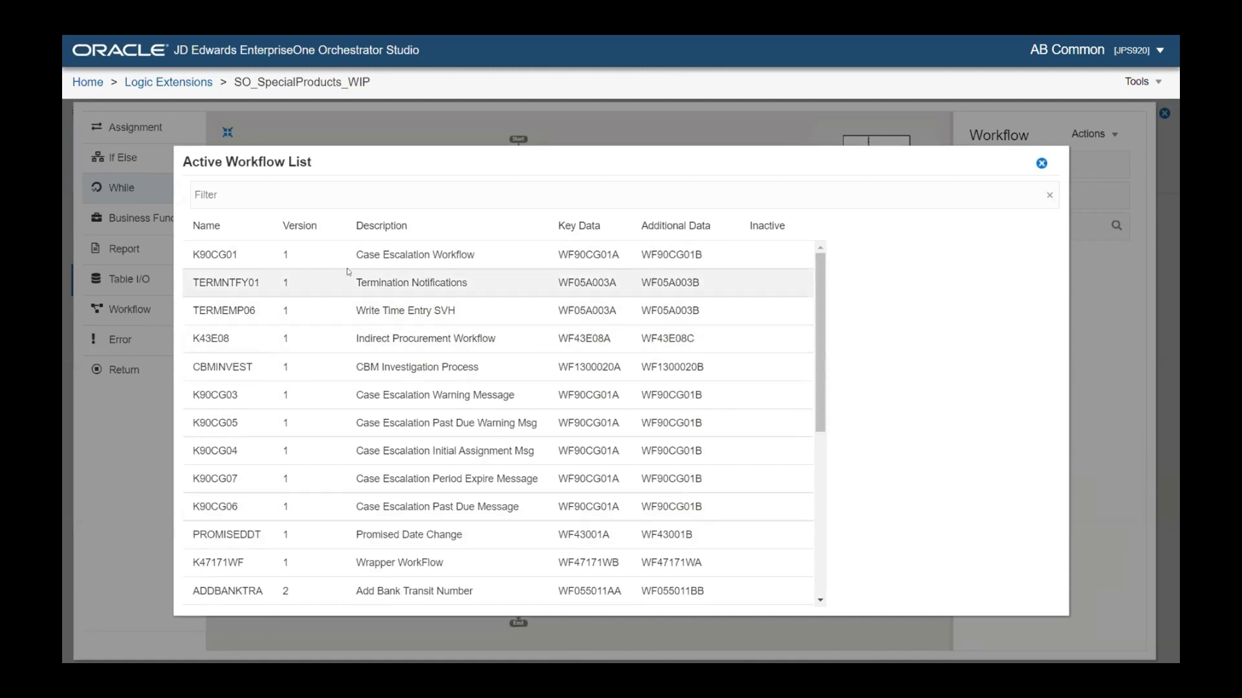
{"action": "left_click", "coordinate": [230, 194]}
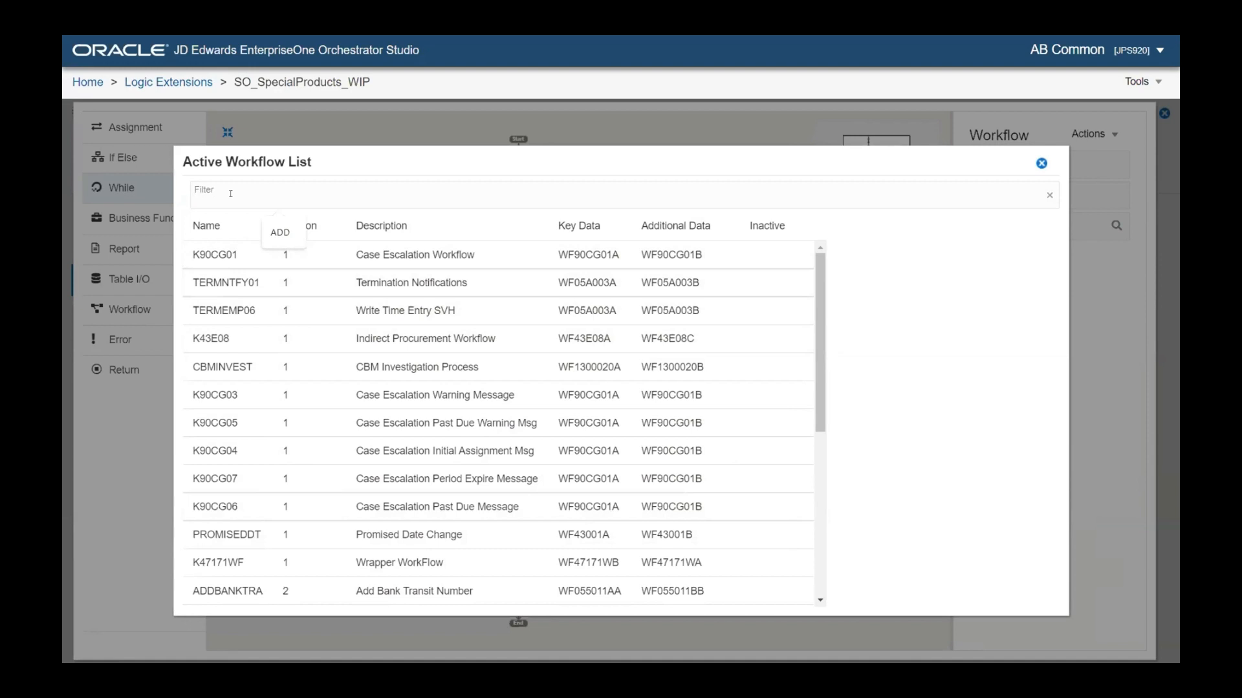
Filter workflows by 'JDE' and choose JDESOENTRY Sales Order Entry Approval Process
{"action": "type", "text": "JDE"}
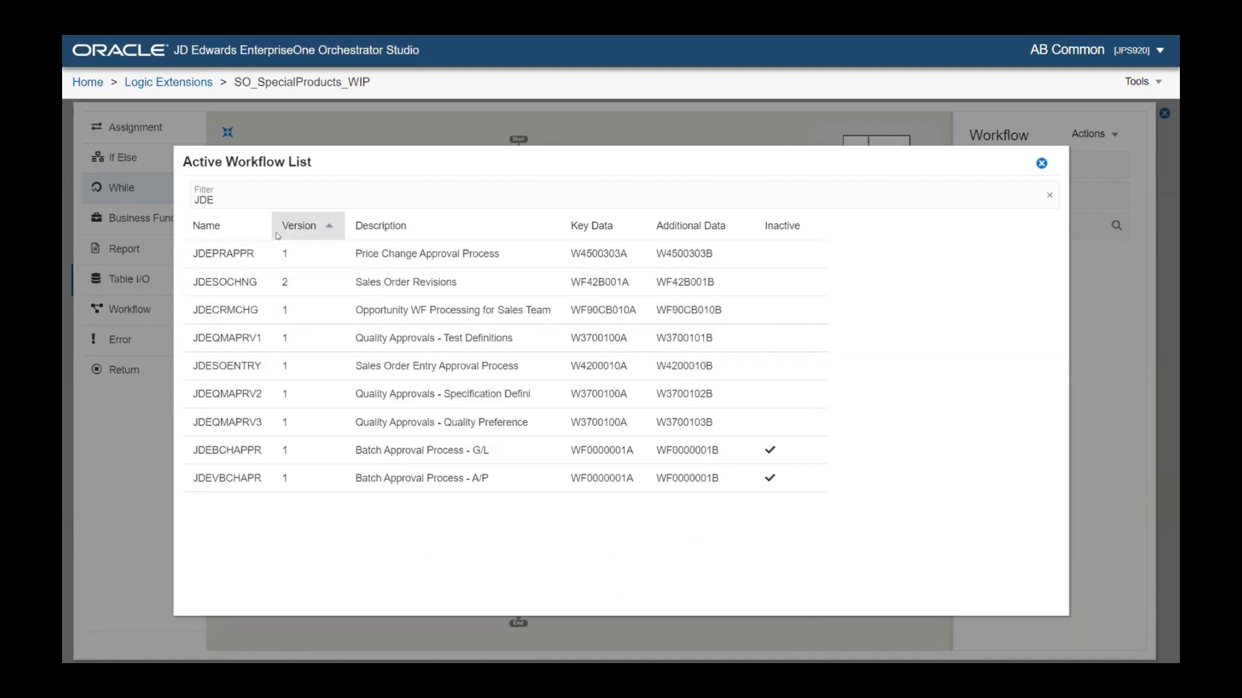
{"action": "left_click", "coordinate": [265, 367]}
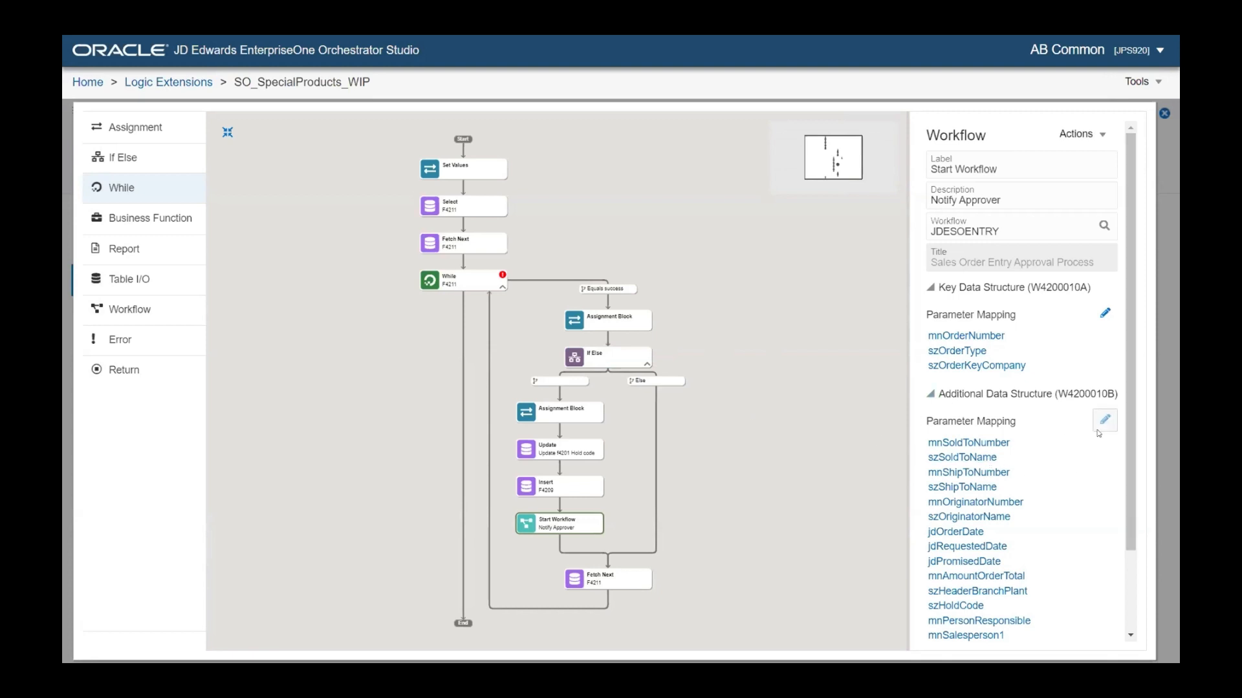
Map W4200010A inputs mnOrderNumber, szOrderType, szOrderKeyCompany to OrderNumber, OrderTypeD, CompanyKeyOrderNoD
{"action": "left_click", "coordinate": [1105, 313]}
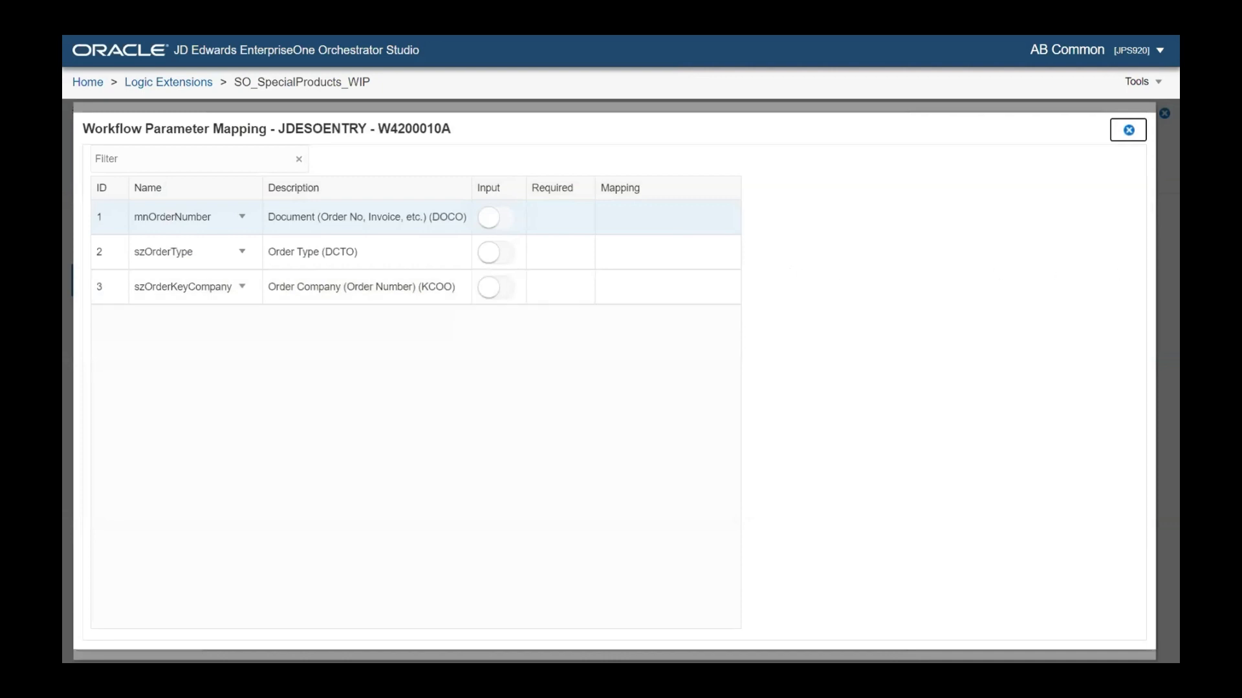
{"action": "left_click", "coordinate": [503, 223]}
{"action": "left_click", "coordinate": [615, 217]}
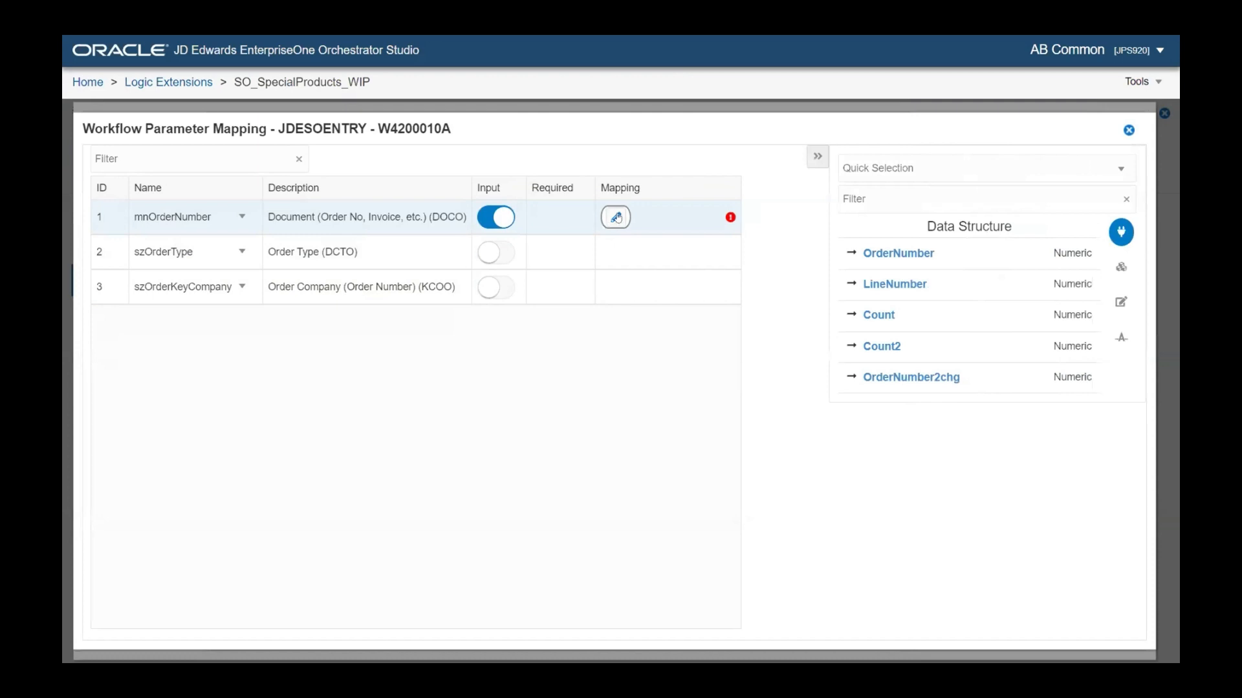
{"action": "left_click", "coordinate": [891, 255]}
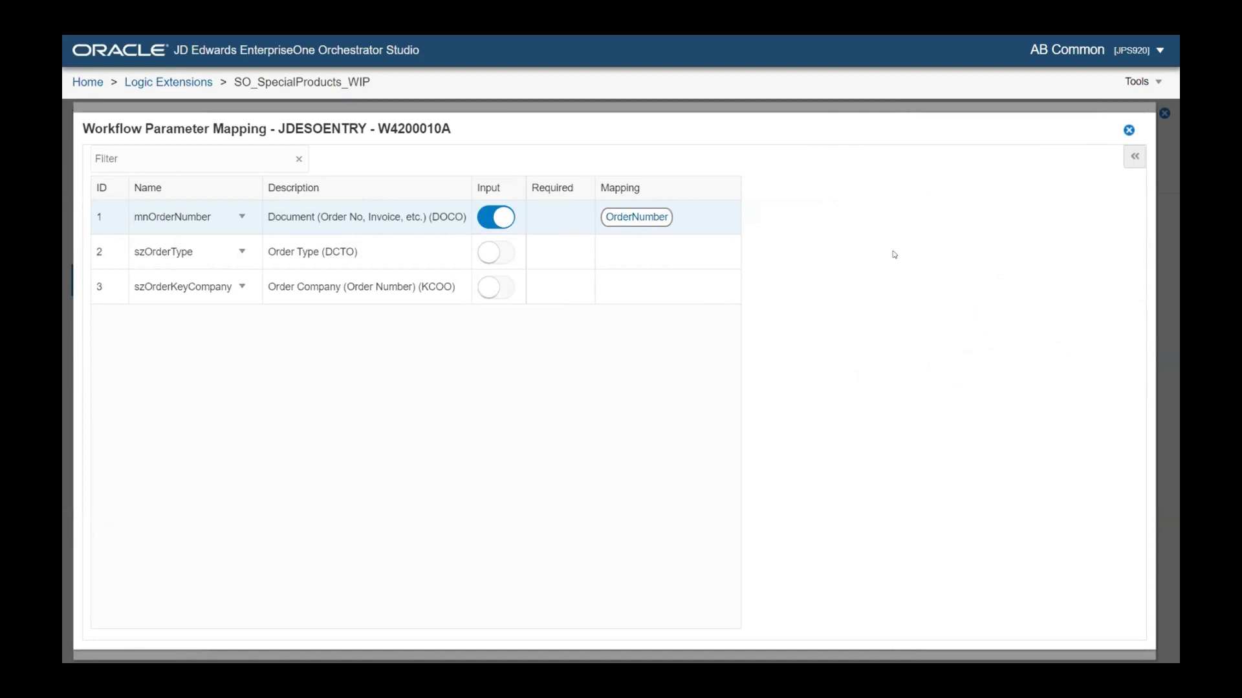
{"action": "left_click", "coordinate": [496, 252]}
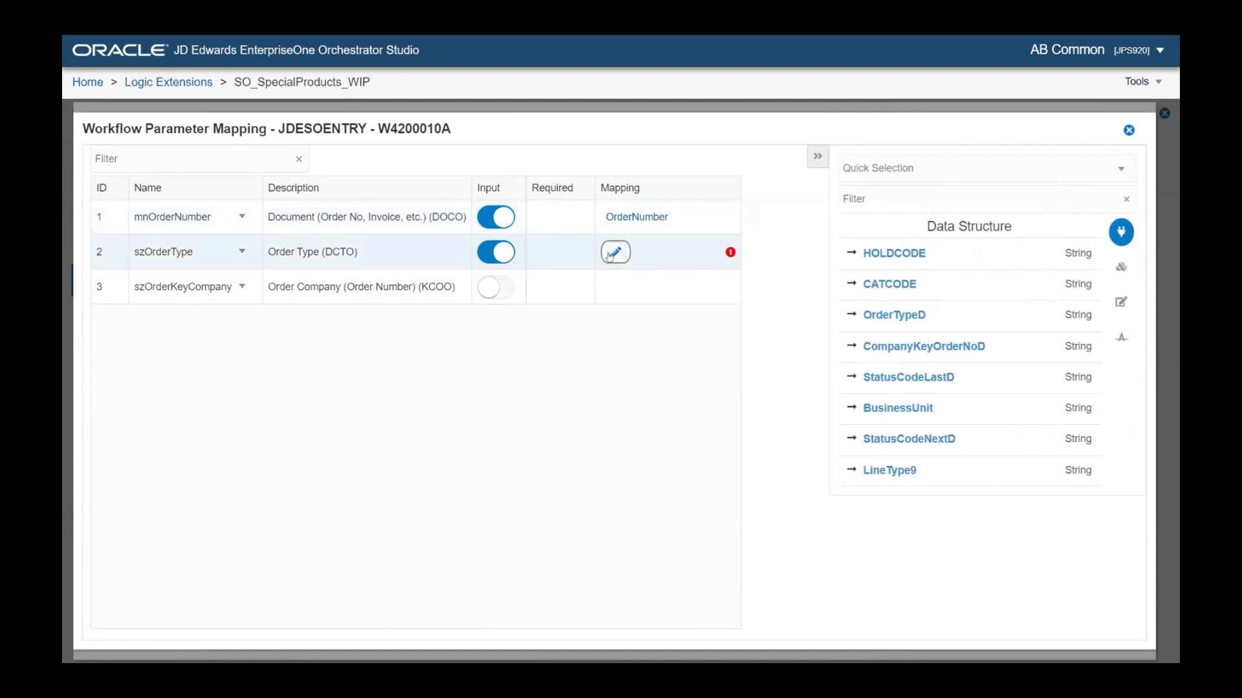
{"action": "left_click", "coordinate": [888, 315]}
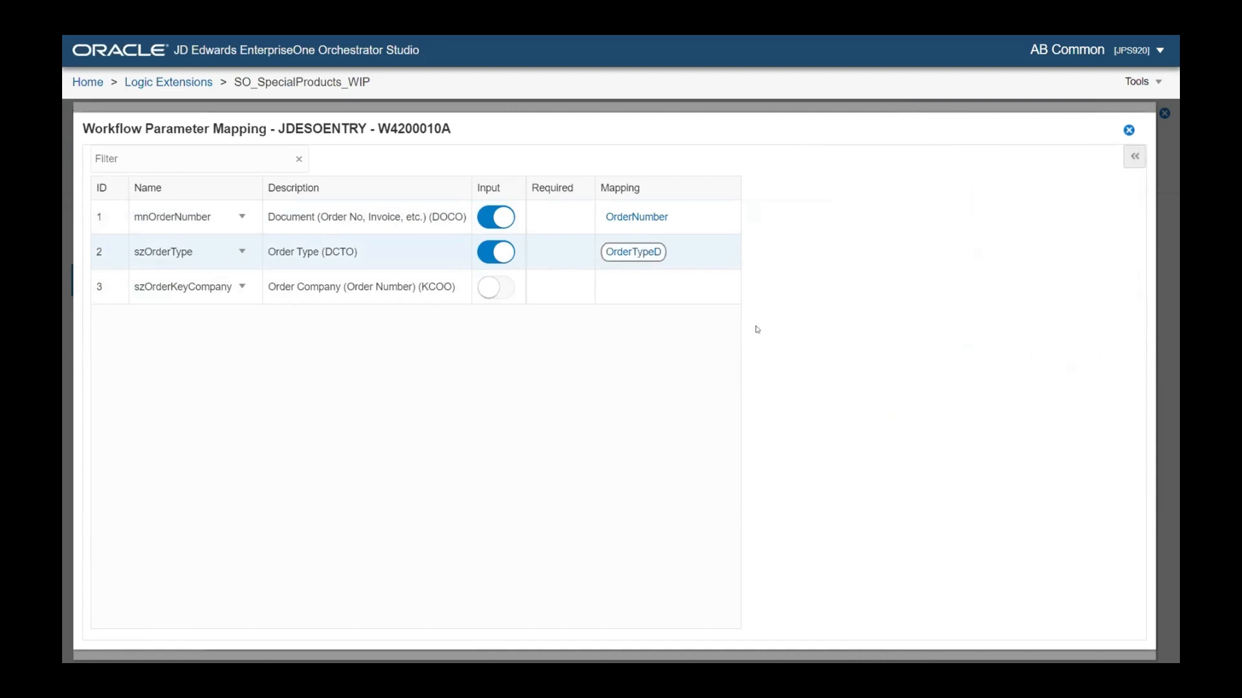
{"action": "left_click", "coordinate": [504, 290]}
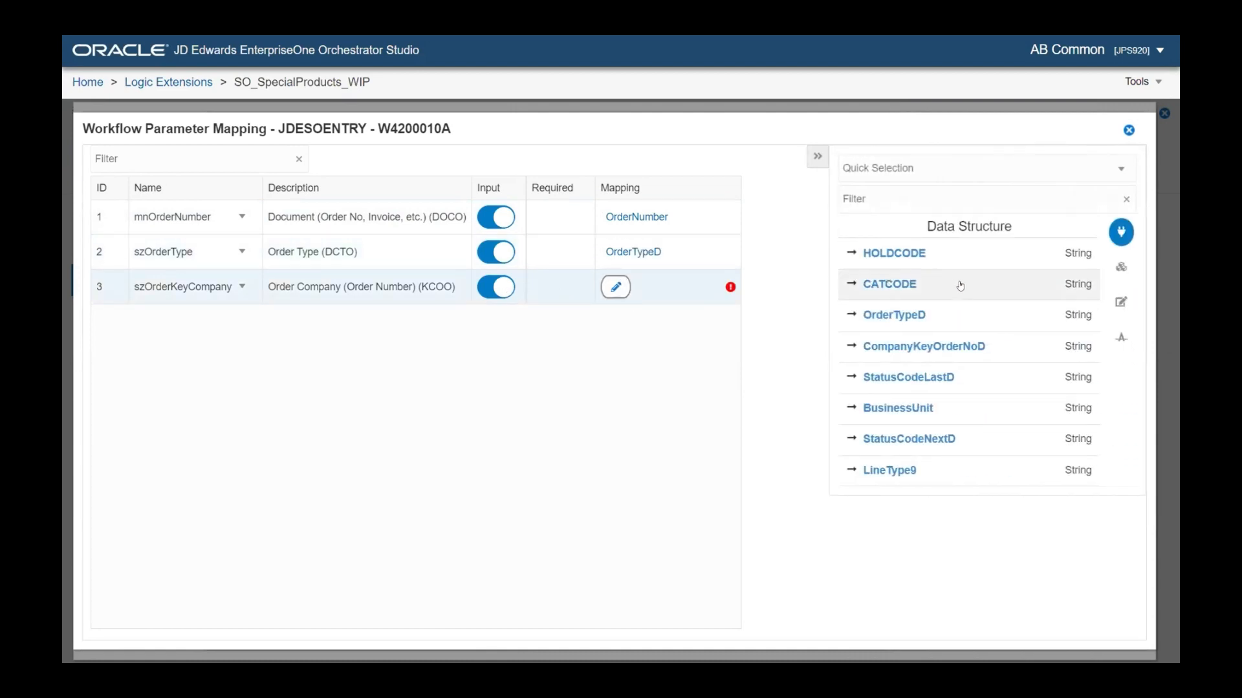
{"action": "left_click", "coordinate": [934, 347]}
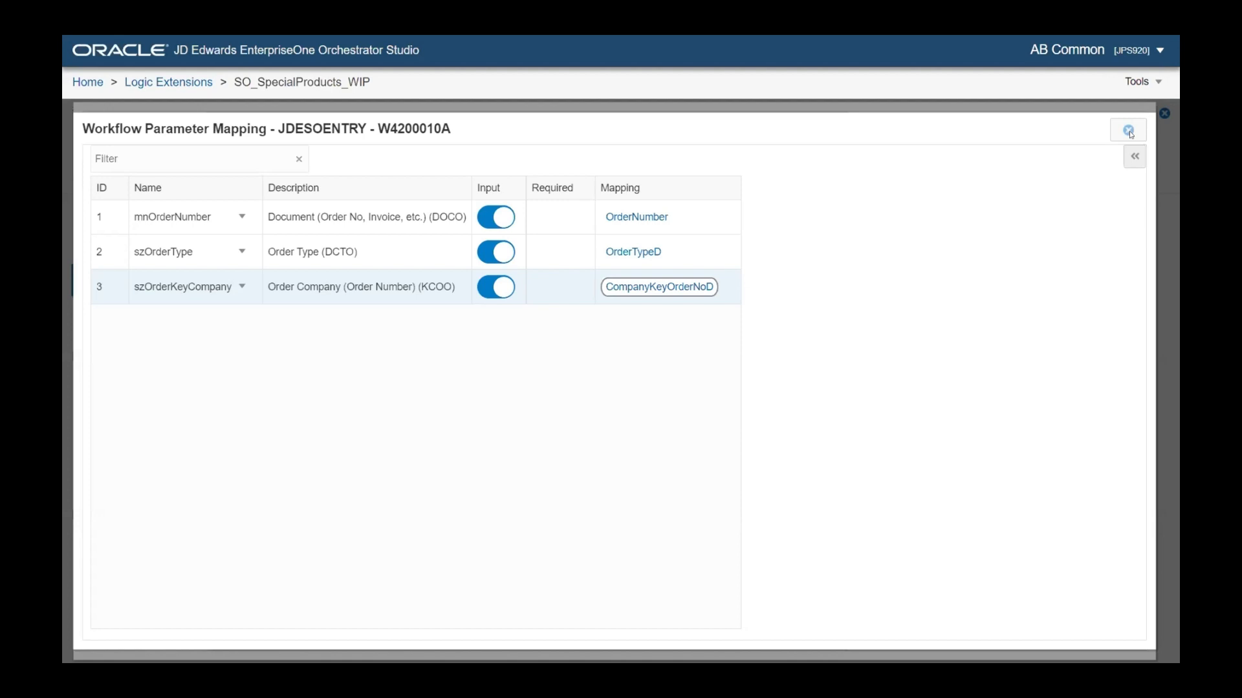
{"action": "left_click", "coordinate": [1129, 132]}
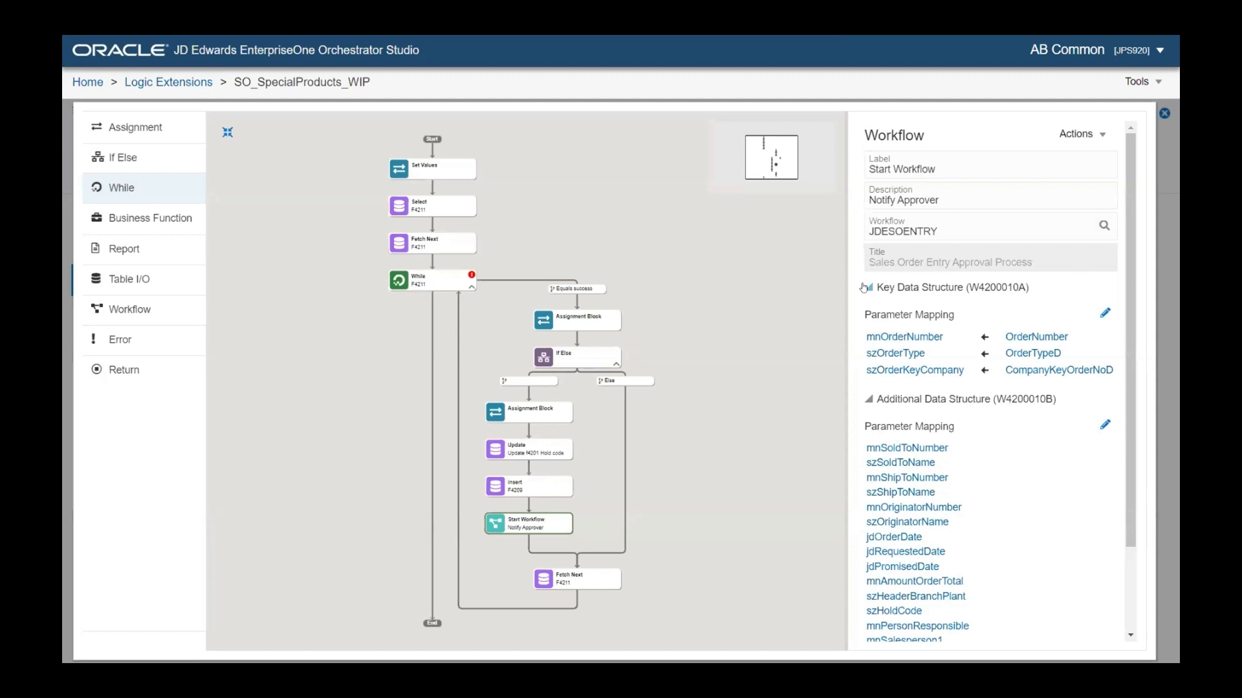
Collapse the key data mappings and open the W4200010B parameter mapping
{"action": "left_click", "coordinate": [866, 287]}
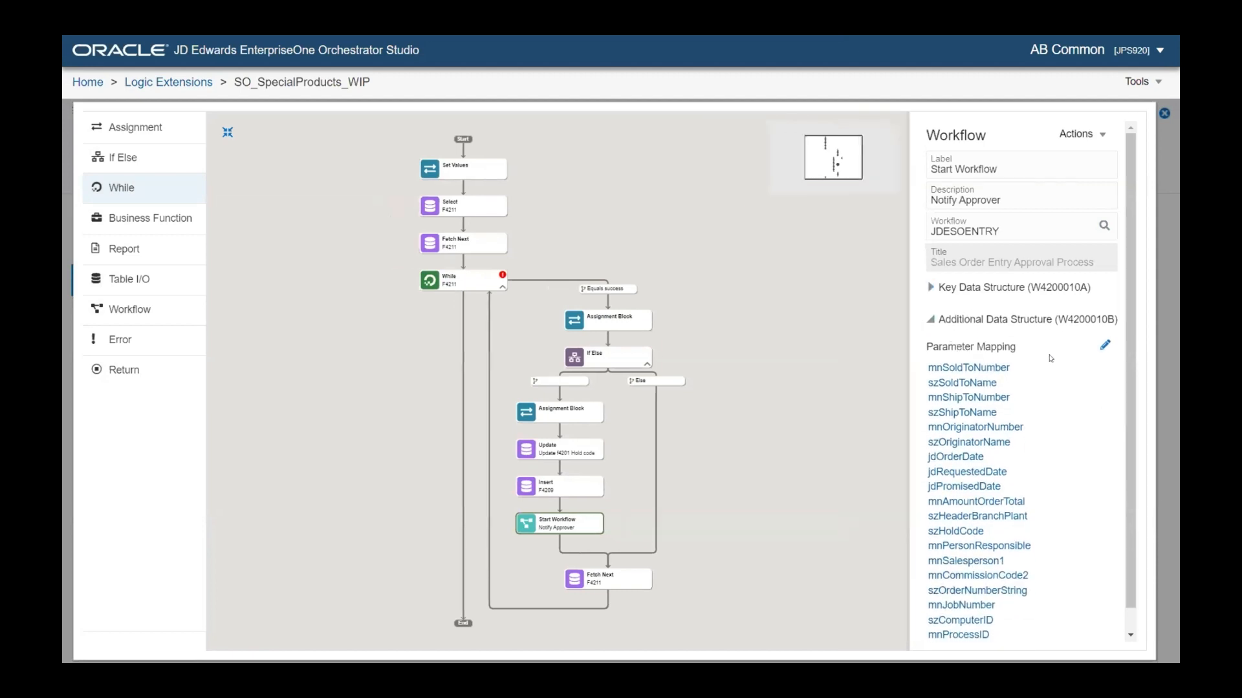
{"action": "left_click", "coordinate": [1104, 344]}
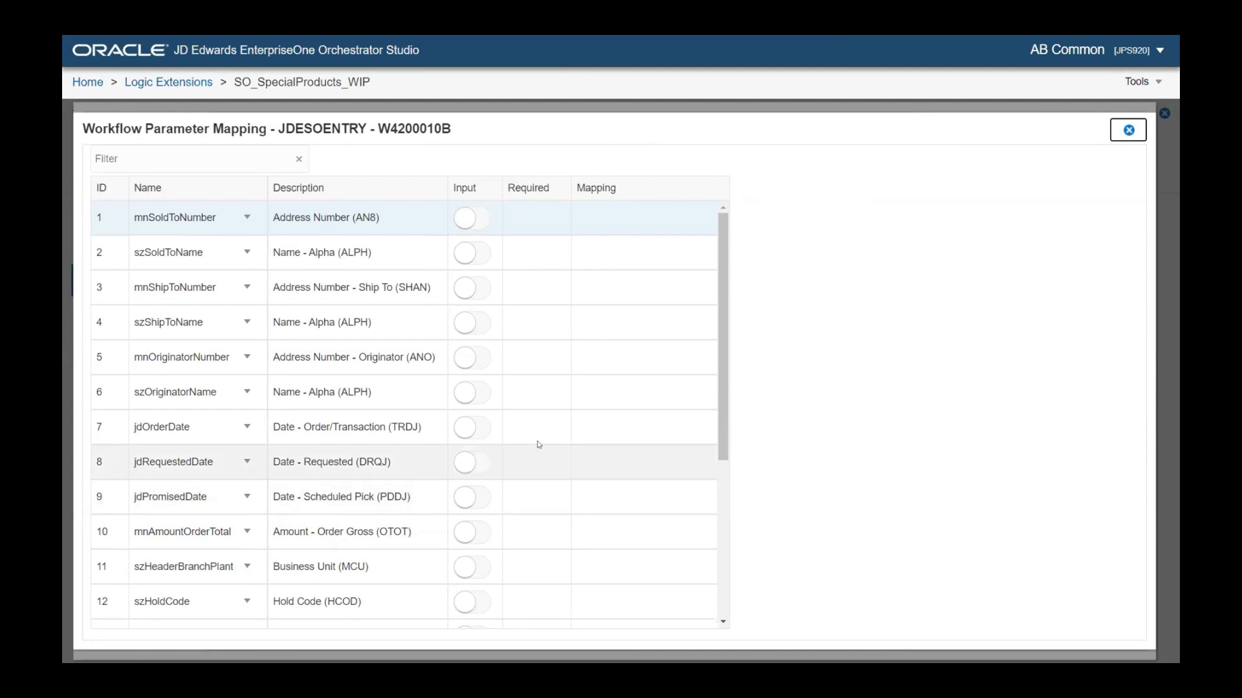
Make szHeaderBranchPlant an input from BusinessUnit and szHoldCode an input from HOLDCODE
{"action": "scroll", "coordinate": [547, 435], "scroll_direction": "down", "scroll_amount": 2}
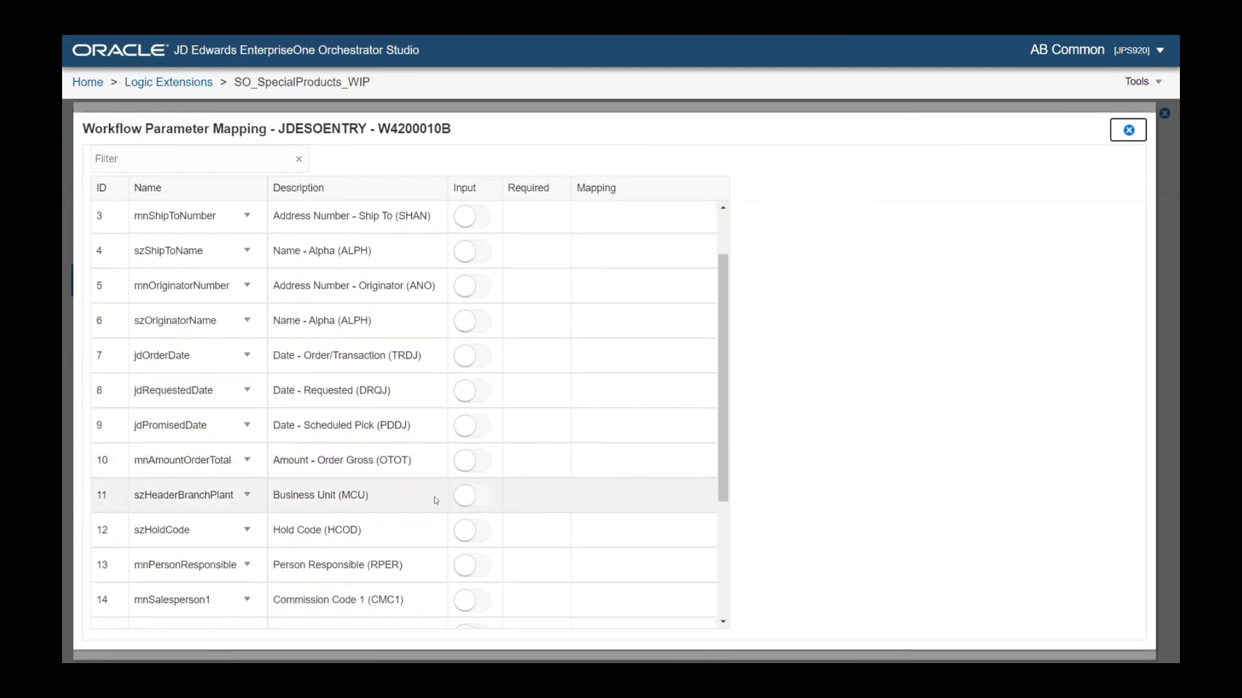
{"action": "left_click", "coordinate": [486, 496]}
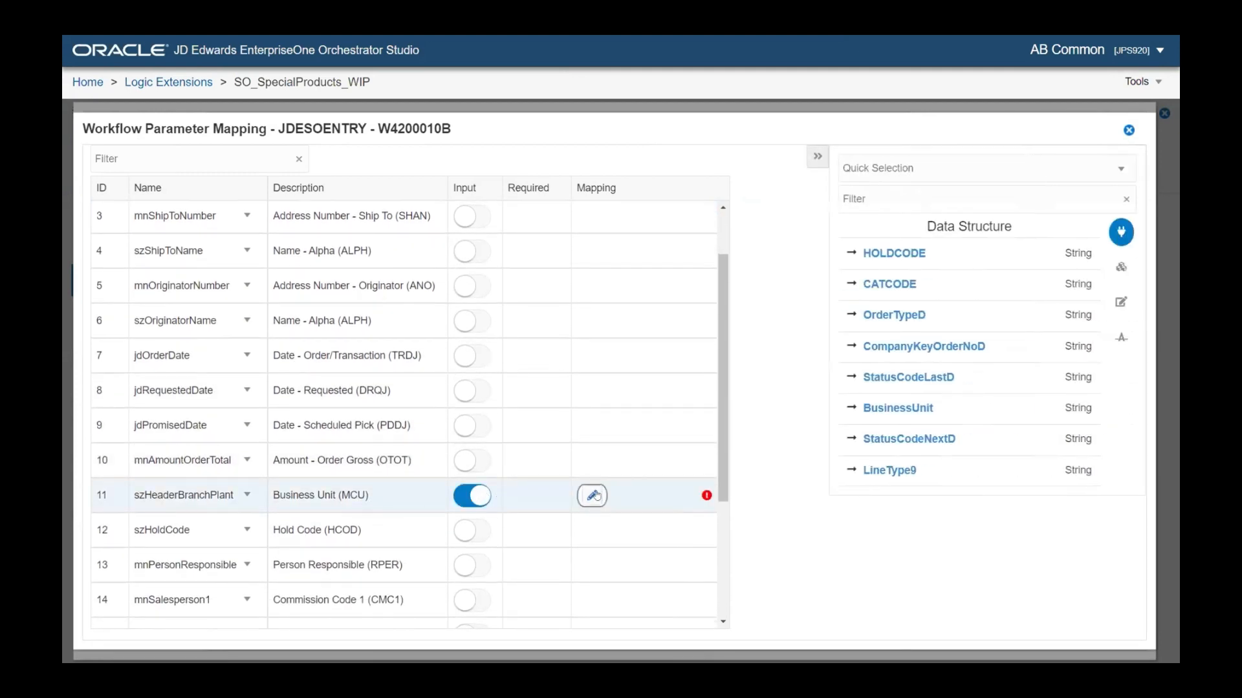
{"action": "left_click", "coordinate": [896, 408]}
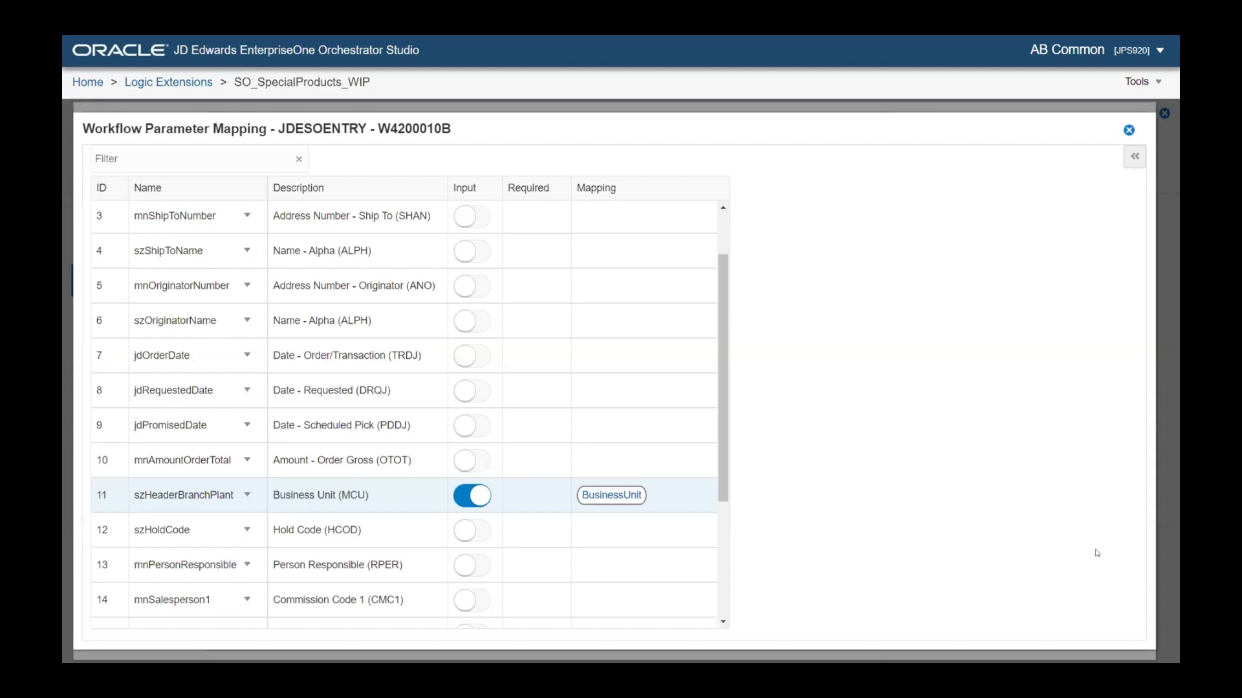
{"action": "left_click", "coordinate": [476, 536]}
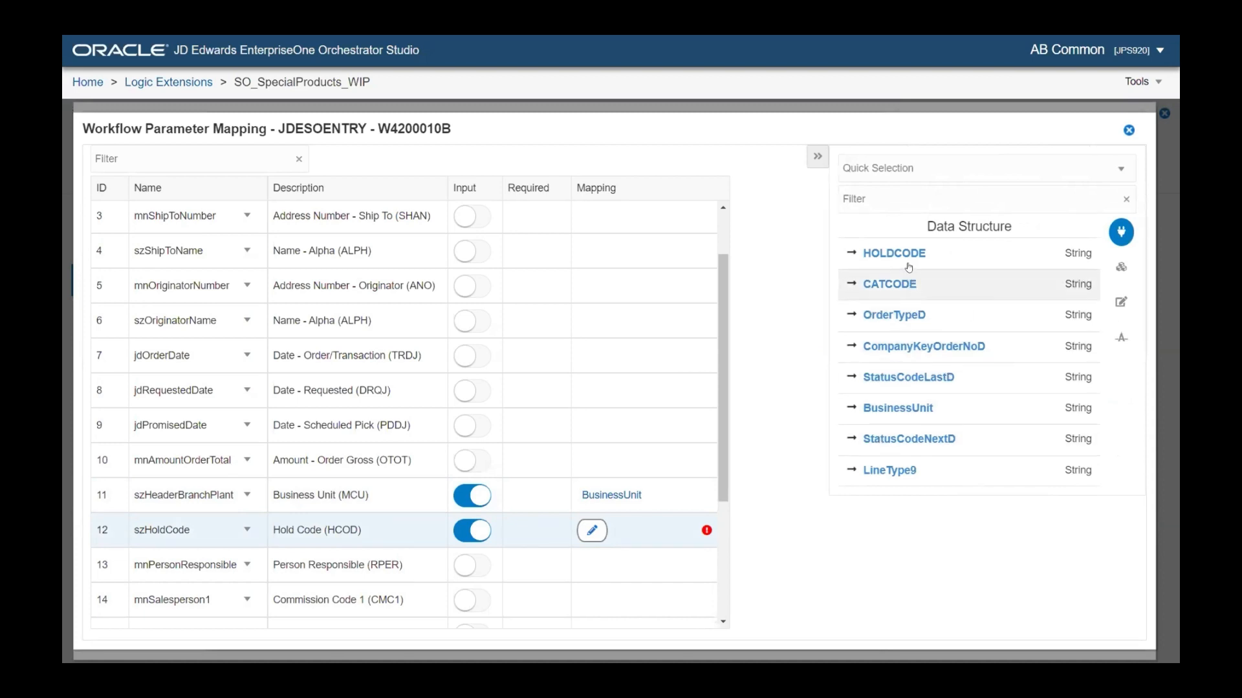
{"action": "left_click", "coordinate": [909, 266]}
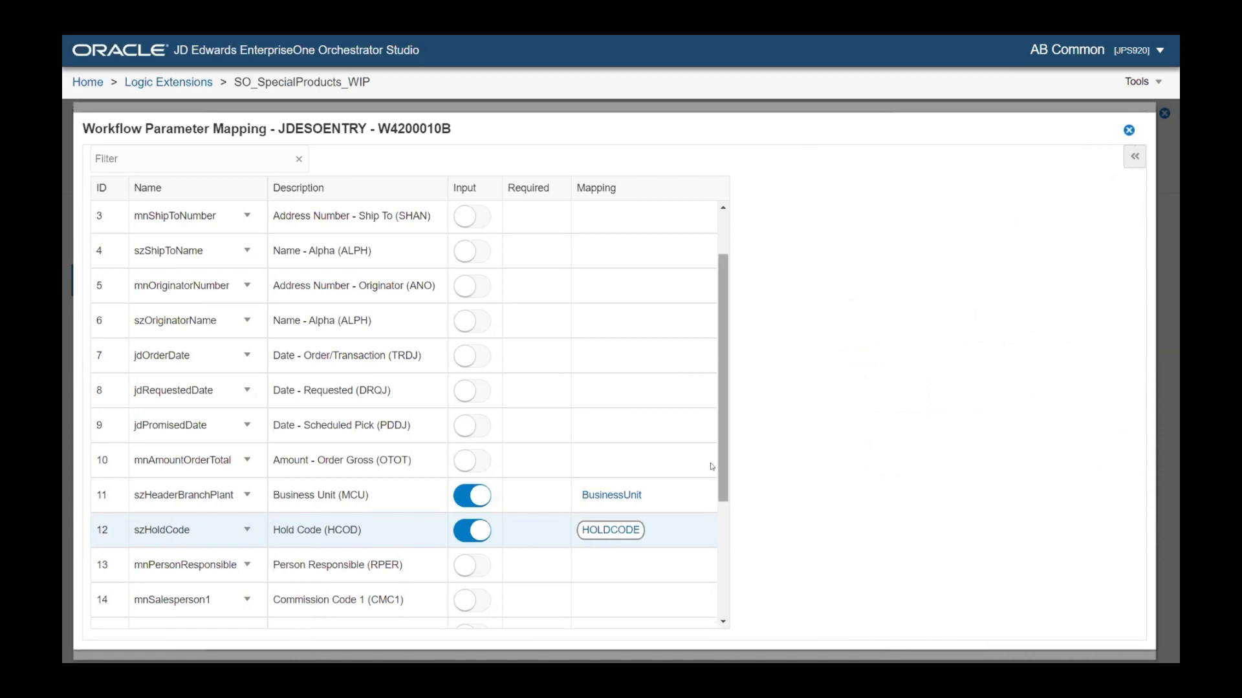
{"action": "scroll", "coordinate": [719, 476], "scroll_direction": "up", "scroll_amount": 2}
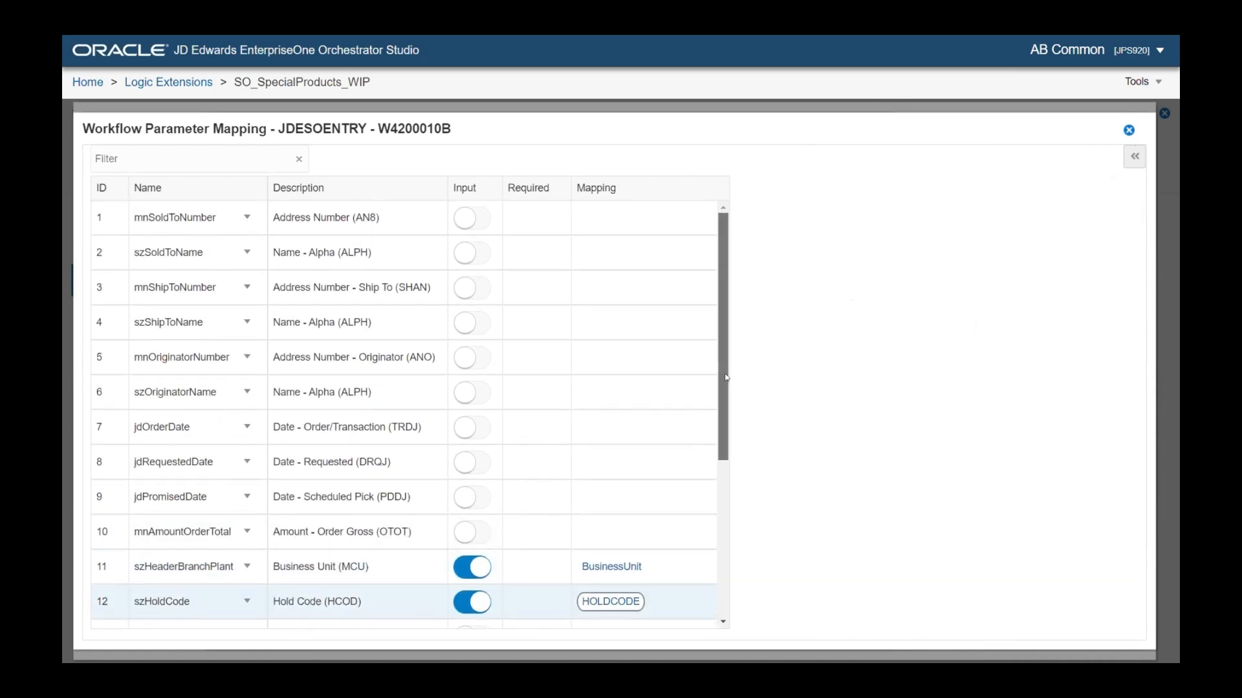
{"action": "scroll", "coordinate": [718, 378], "scroll_direction": "down", "scroll_amount": 5}
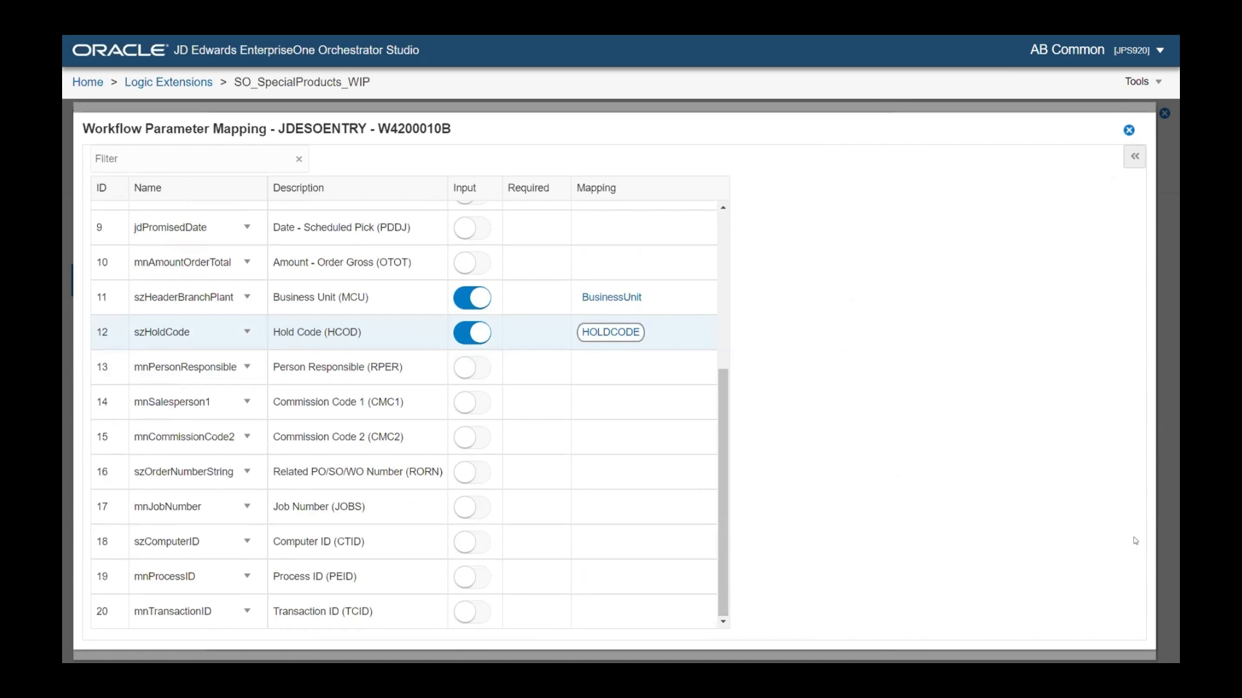
Close the mapping, restore the layout and save the SO_SpecialProducts_WIP orchestration
{"action": "left_click", "coordinate": [1127, 131]}
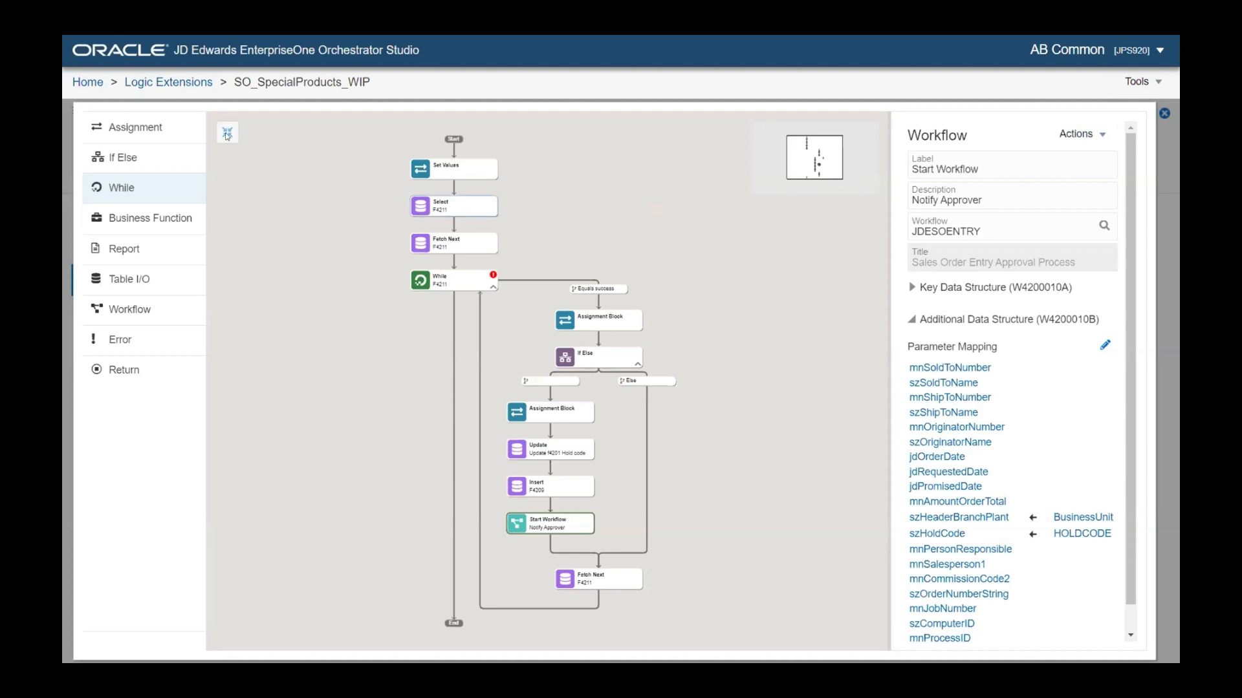
{"action": "left_click", "coordinate": [227, 134]}
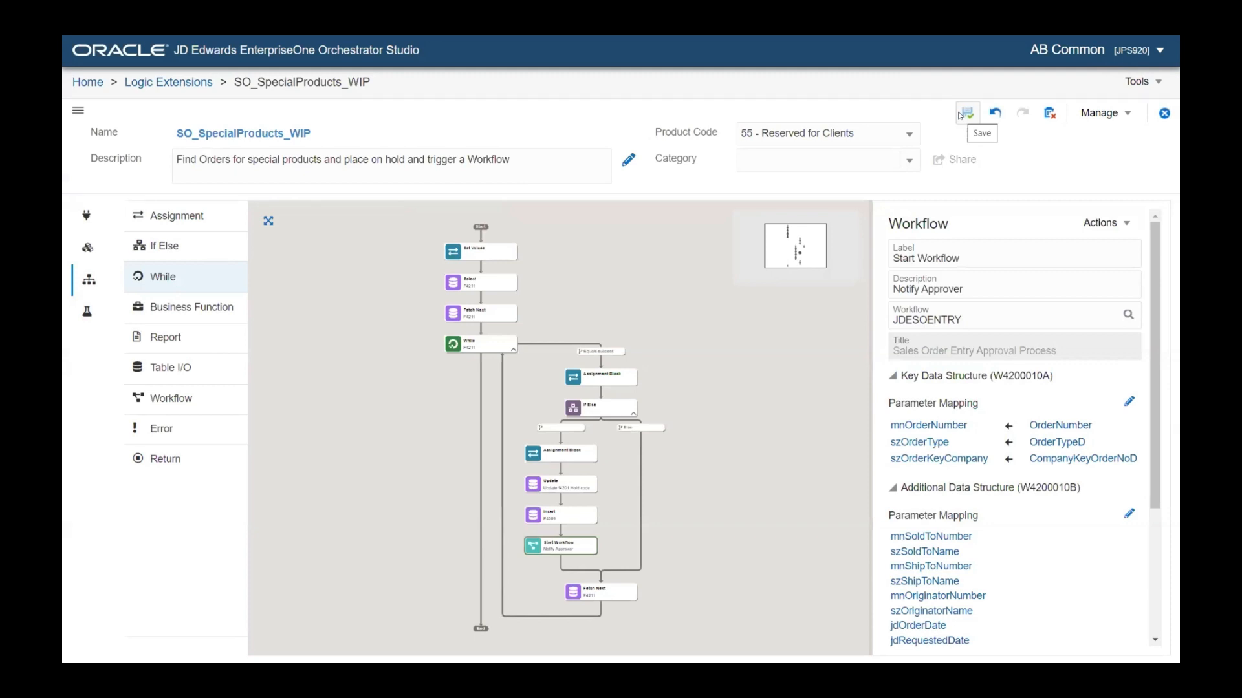
{"action": "left_click", "coordinate": [959, 115]}
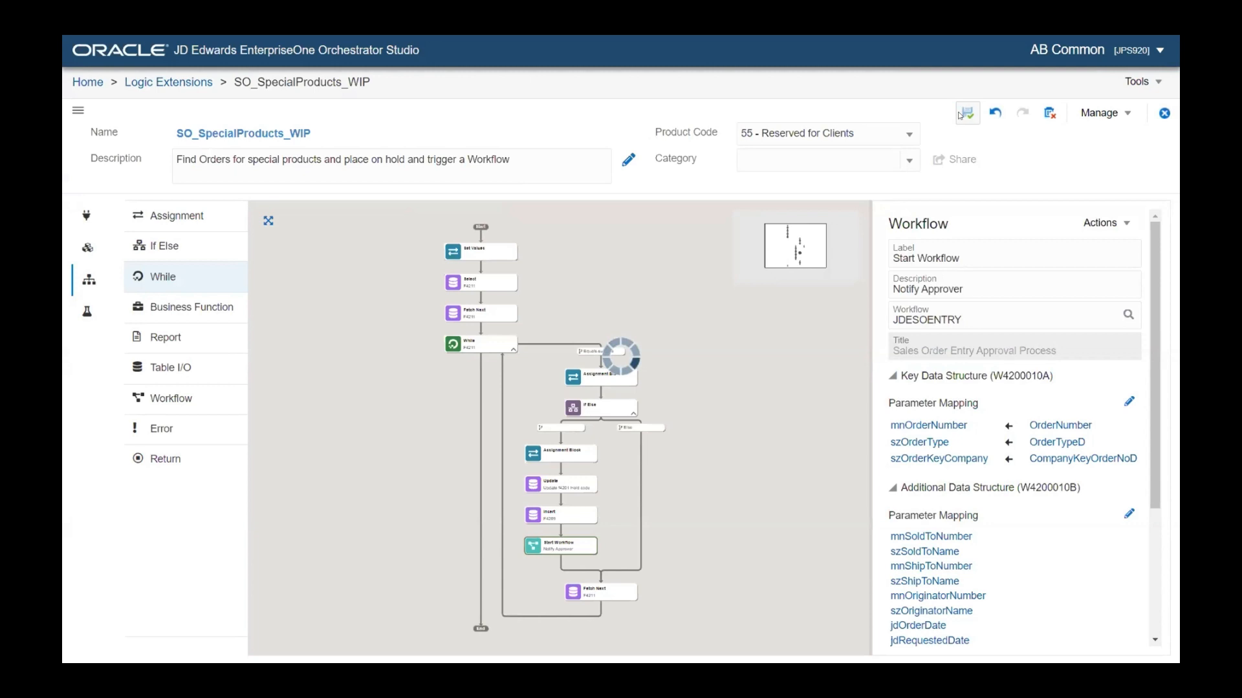
{"action": "left_click", "coordinate": [1094, 116]}
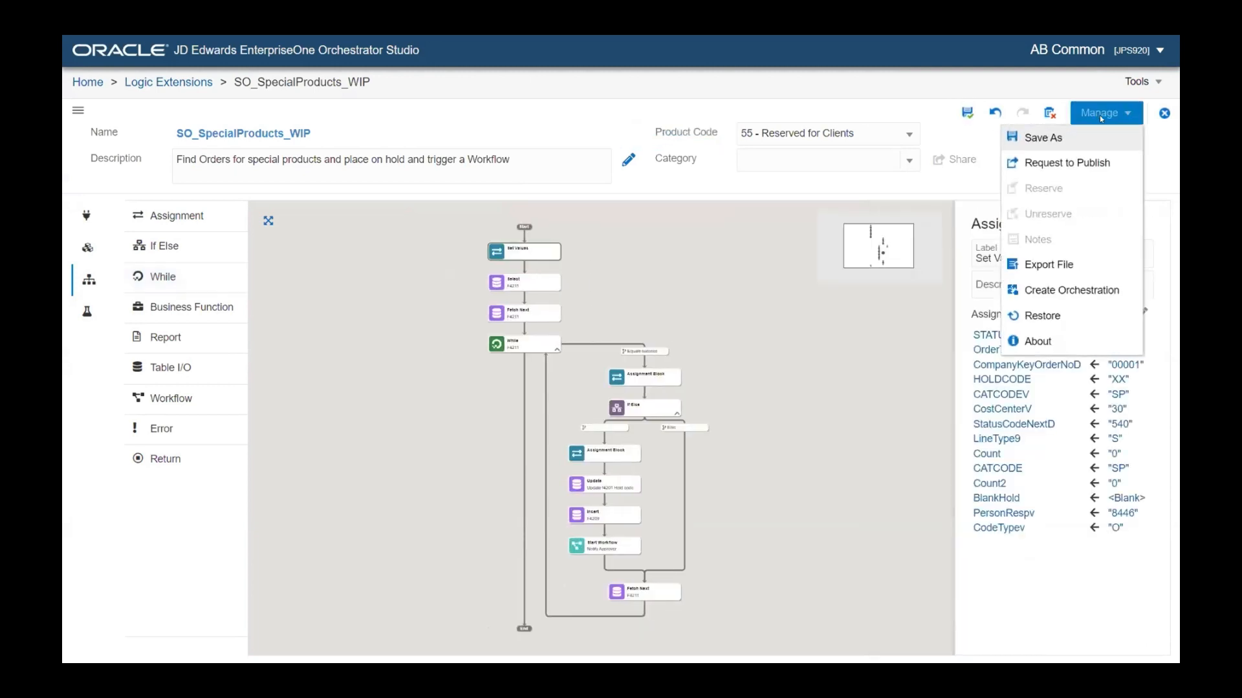
{"action": "left_click", "coordinate": [836, 368]}
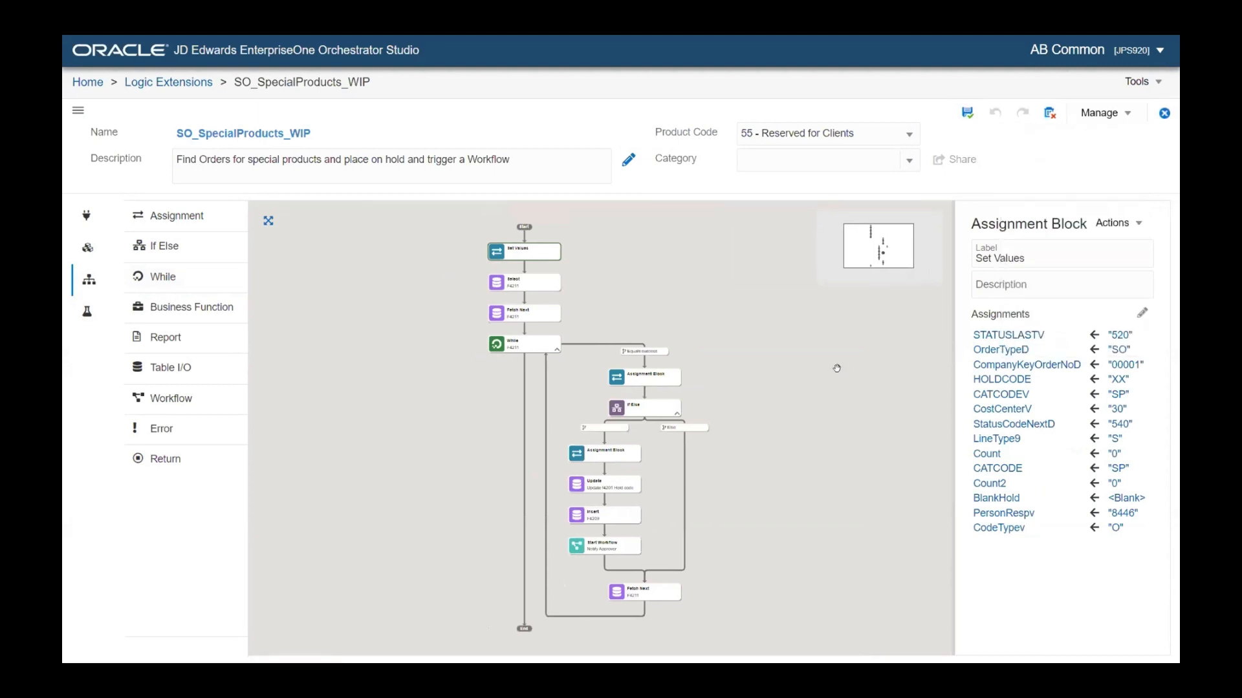
Exit full screen and launch JD Edwards EnterpriseOne from the studio's Tools menu
{"action": "key", "text": "F11"}
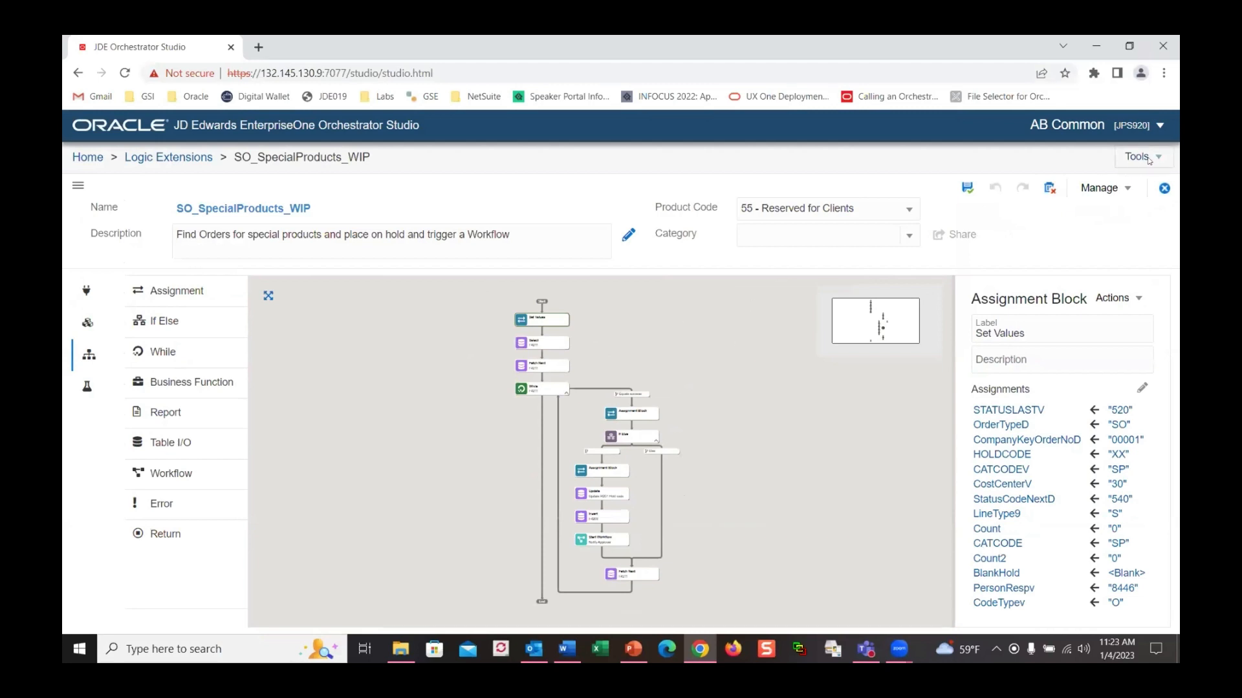
{"action": "left_click", "coordinate": [1142, 157]}
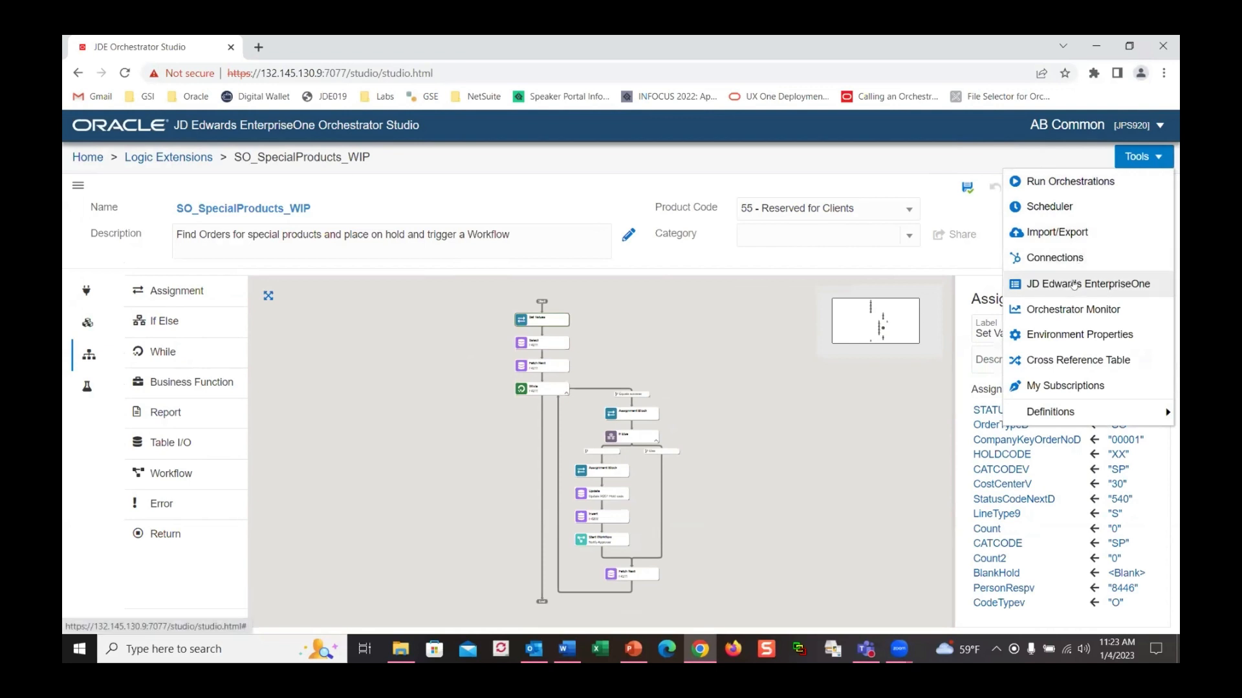
{"action": "left_click", "coordinate": [1073, 284]}
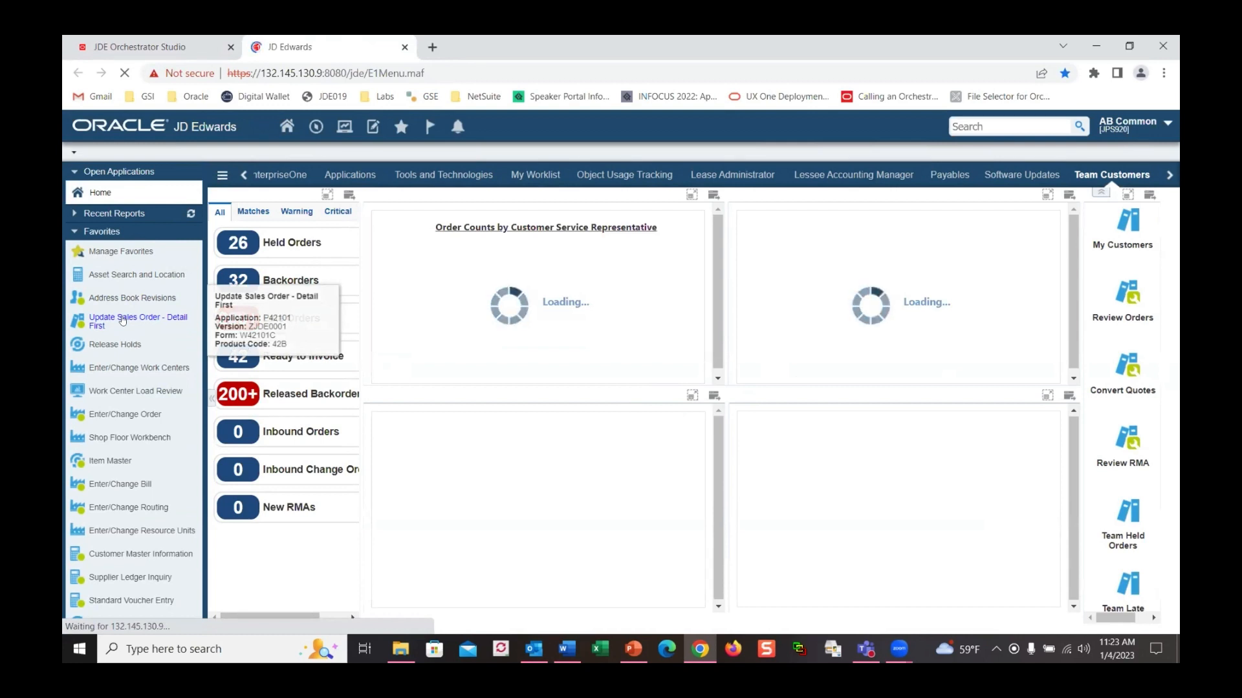
Open the Update Sales Order - Detail First favorite and set its query to Todays Orders
{"action": "left_click", "coordinate": [122, 320]}
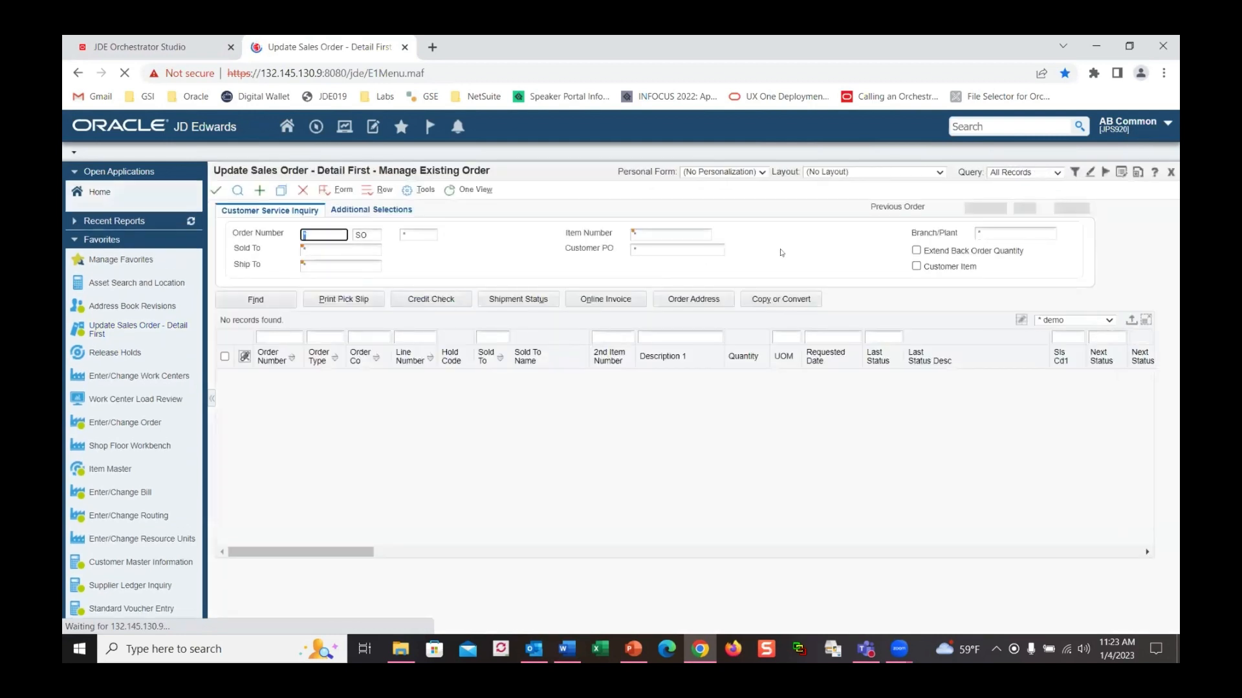
{"action": "left_click", "coordinate": [1056, 173]}
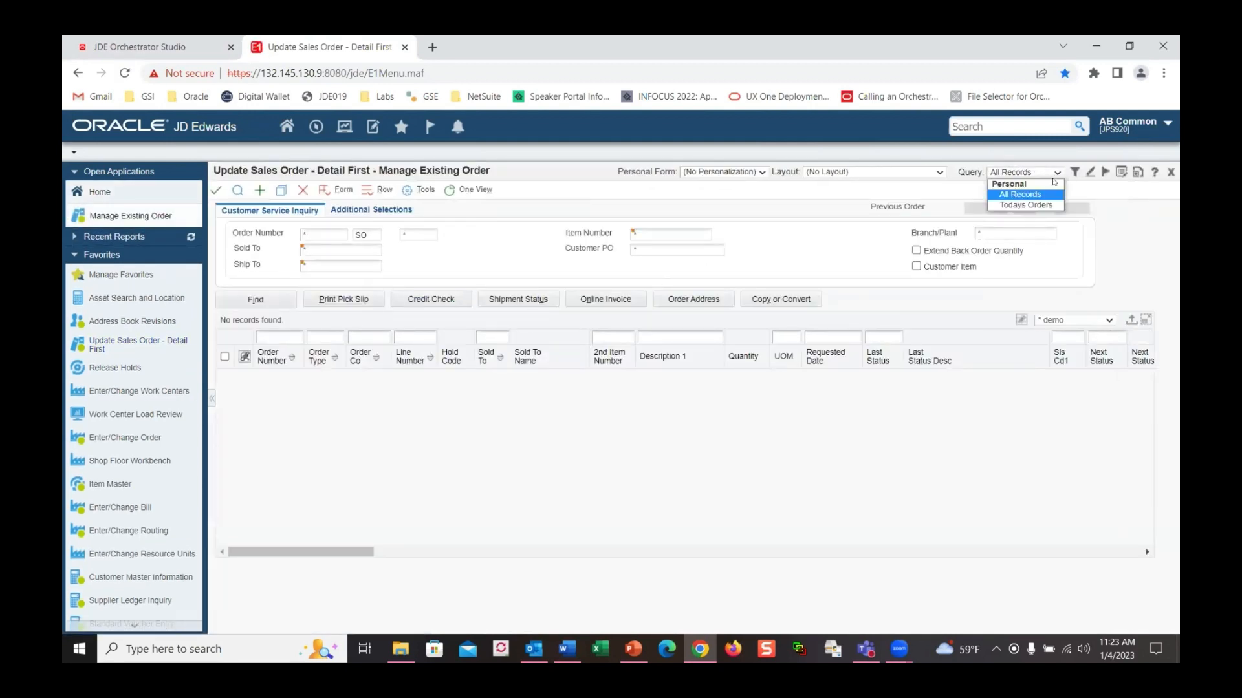
{"action": "left_click", "coordinate": [1026, 205]}
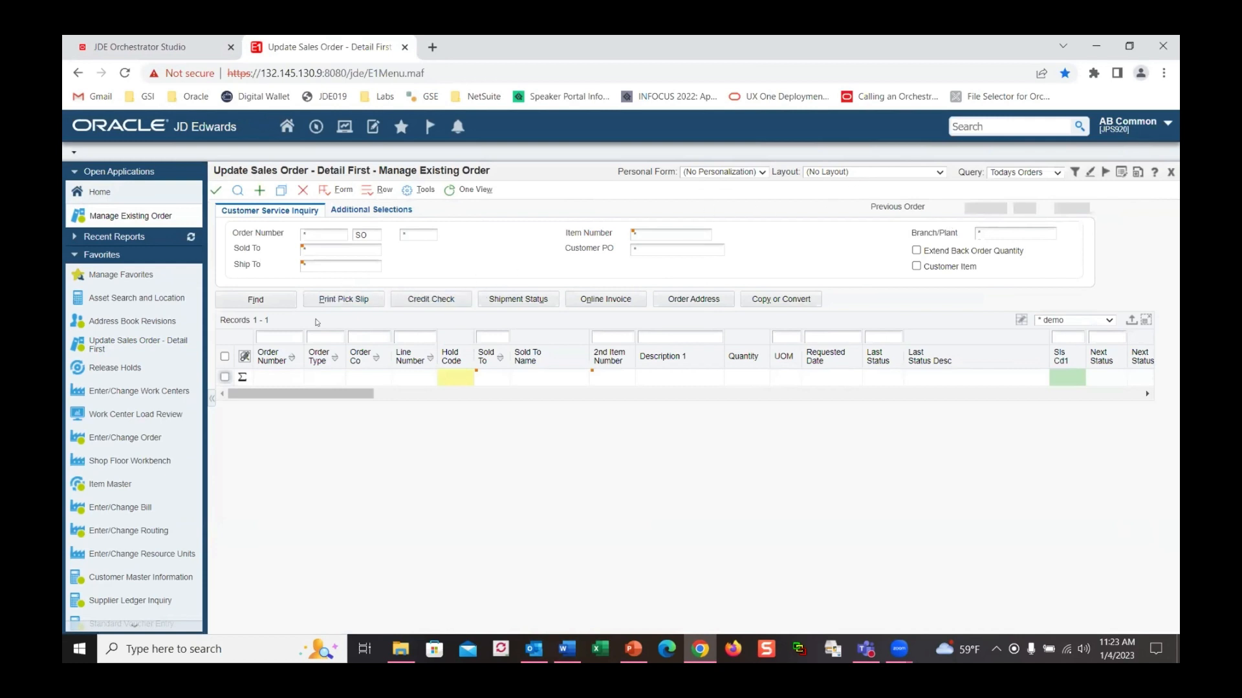
Start a new sales order for Capital System with branch/plant 30
{"action": "left_click", "coordinate": [257, 192]}
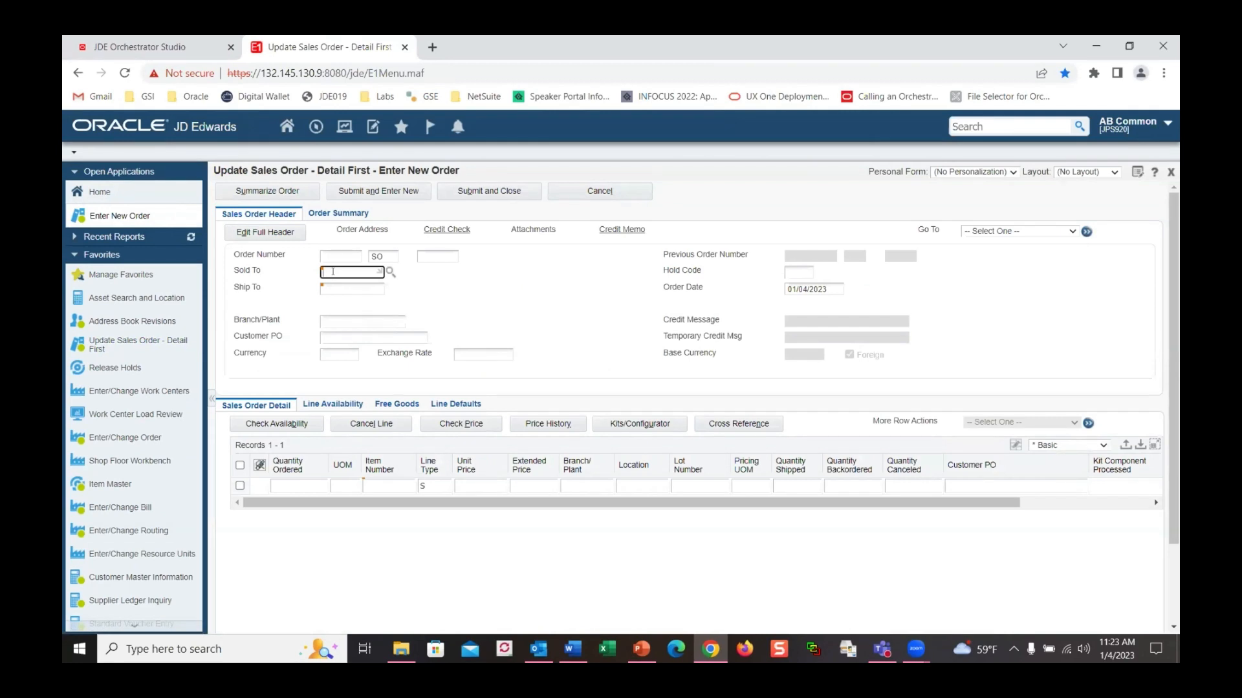
{"action": "key", "text": "Tab"}
{"action": "left_click", "coordinate": [295, 483]}
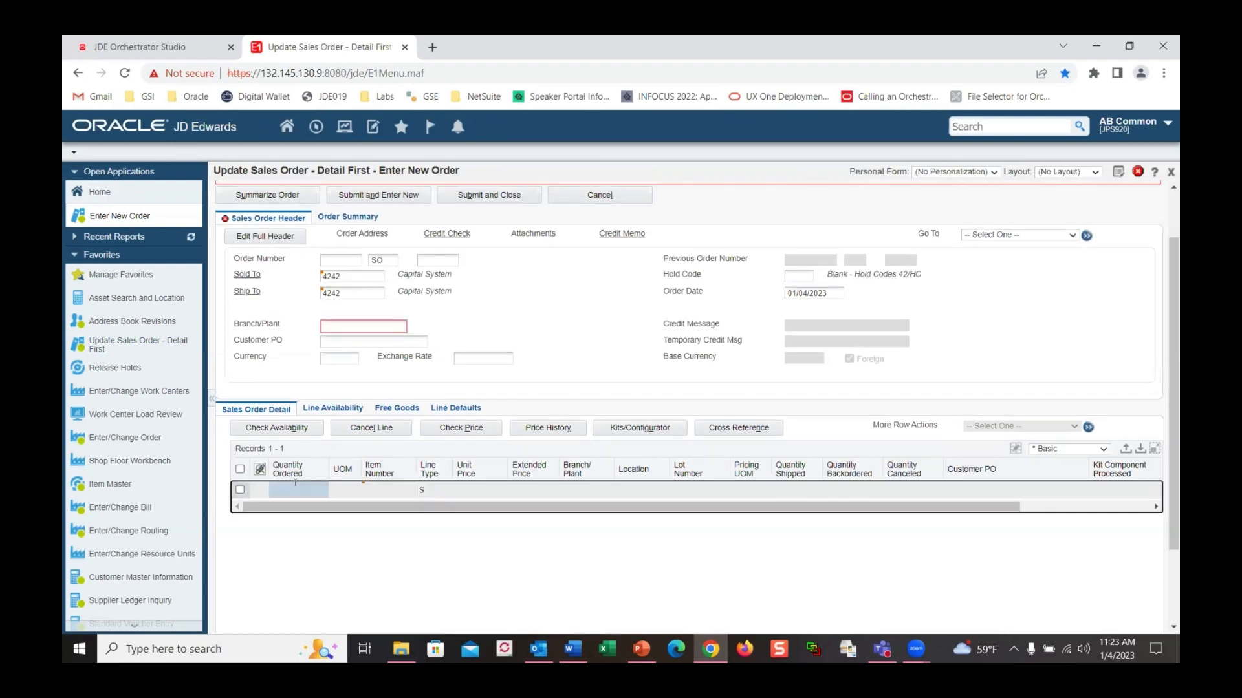
{"action": "left_click", "coordinate": [361, 324]}
{"action": "type", "text": "30"}
{"action": "key", "text": "Tab"}
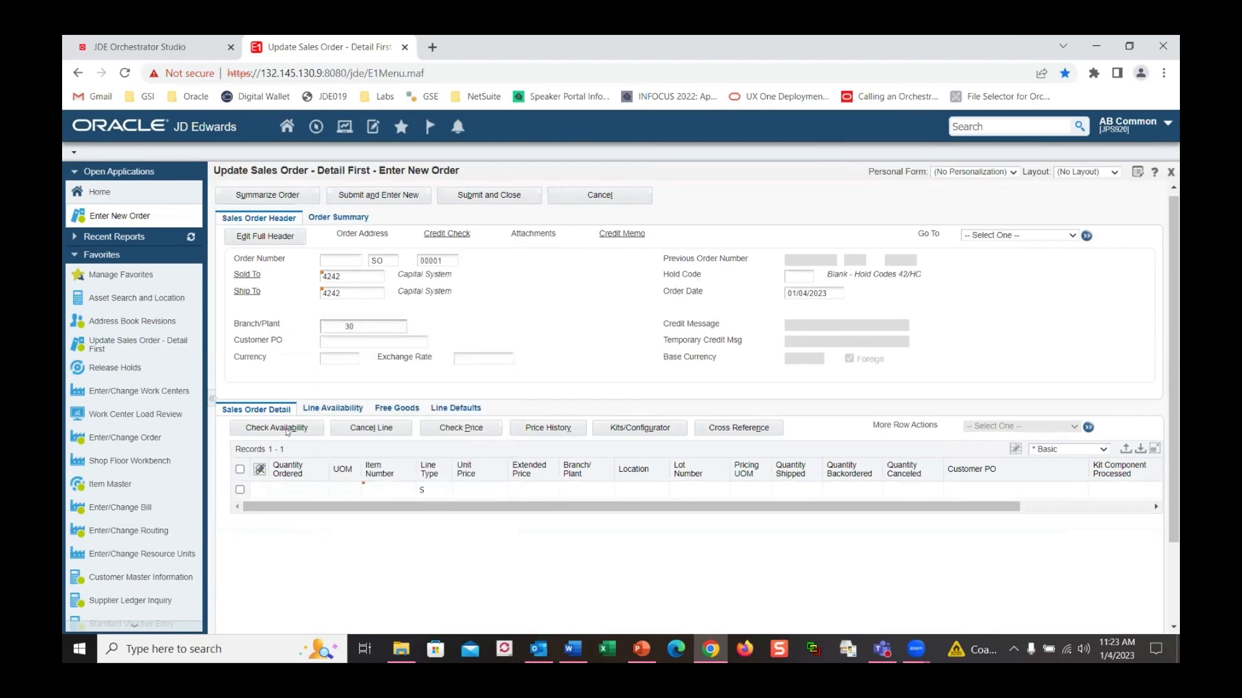
Enter a first order line of quantity 1 for item 210SP, priced 600.00
{"action": "left_click", "coordinate": [292, 486]}
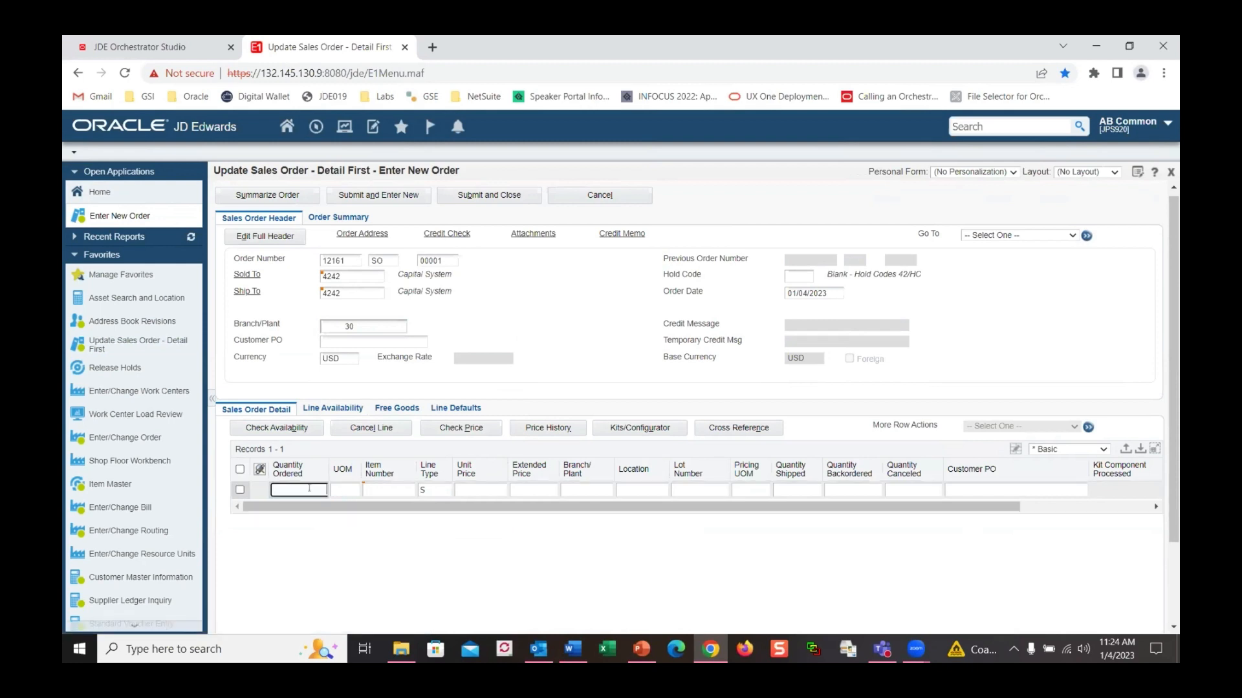
{"action": "left_click", "coordinate": [392, 491]}
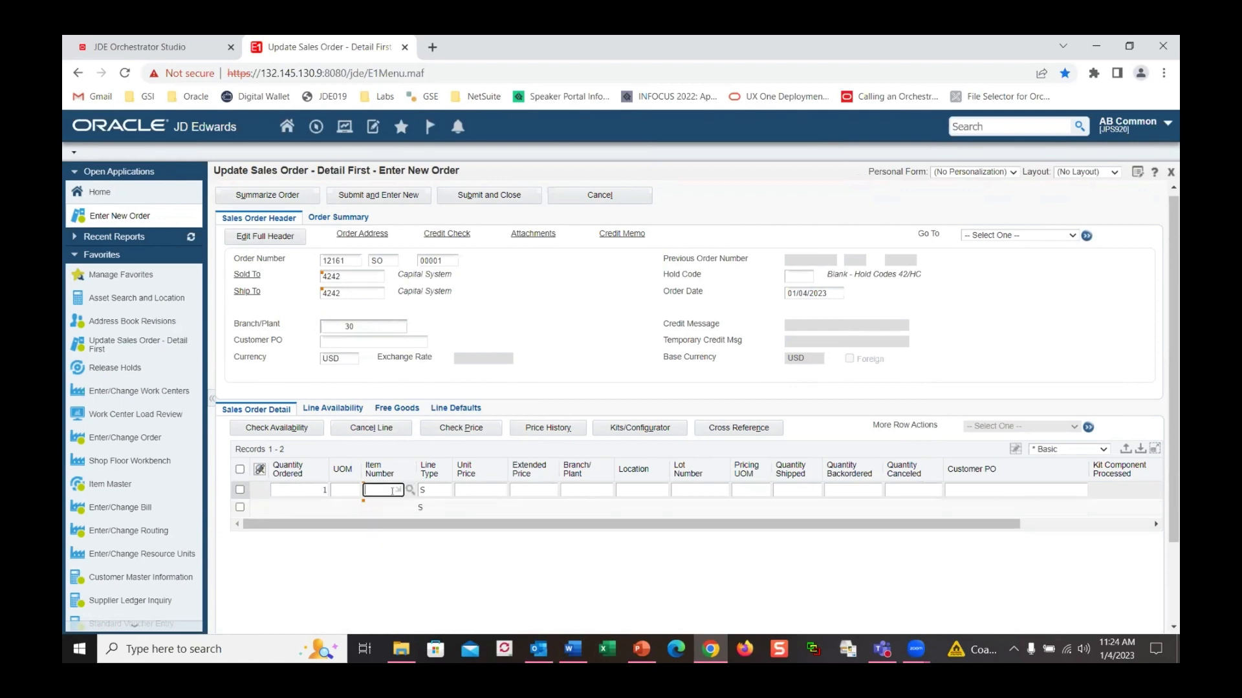
{"action": "type", "text": "210sp"}
{"action": "left_click", "coordinate": [391, 507]}
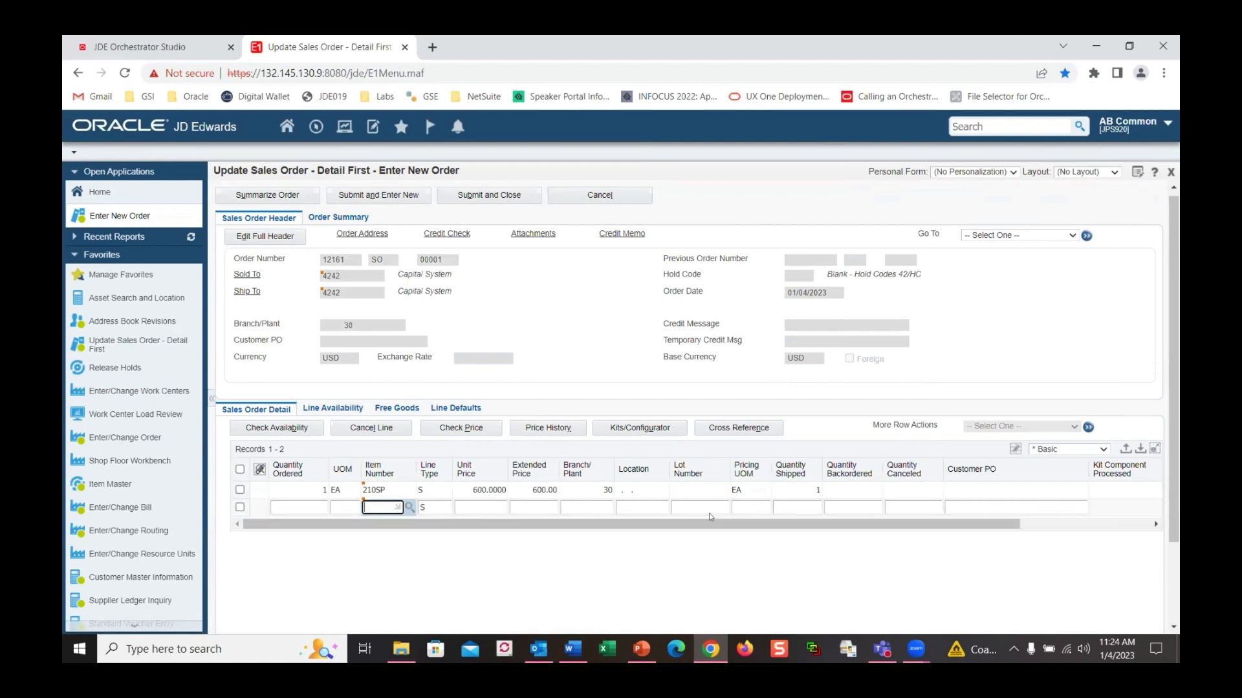
Show all grid columns, verify Catalog Section Code SP on the 210SP line, and submit order 12161
{"action": "left_click_drag", "start_coordinate": [705, 524], "coordinate": [868, 520]}
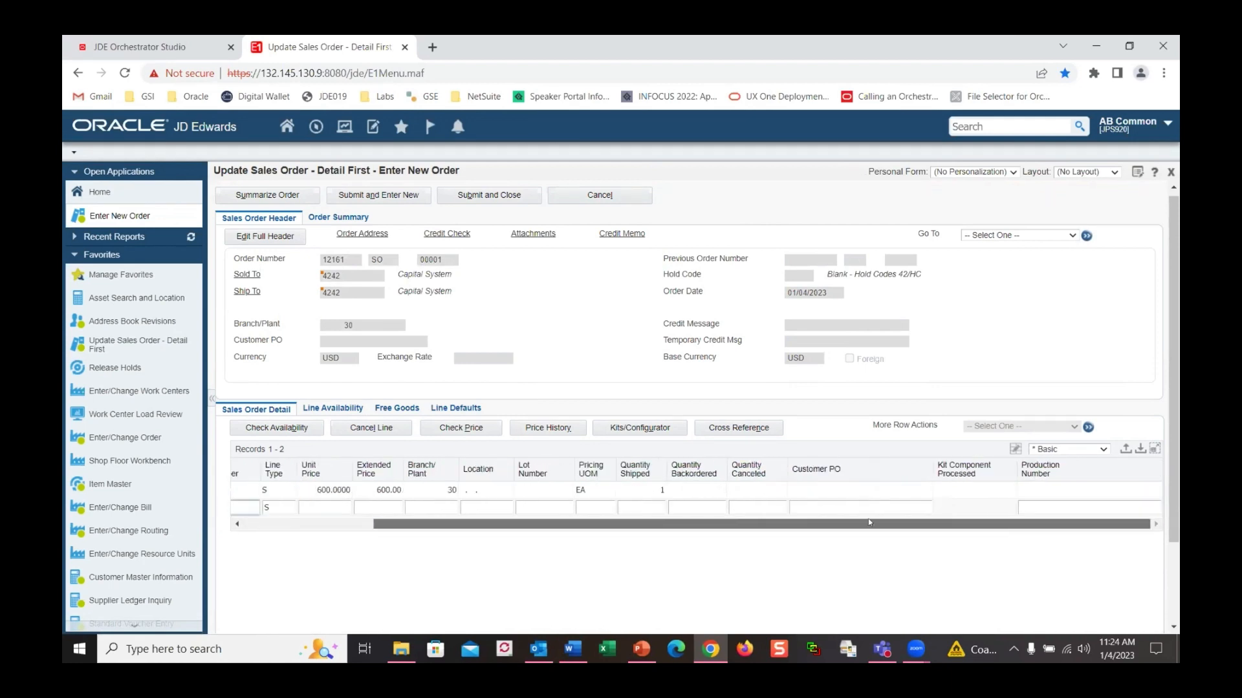
{"action": "left_click", "coordinate": [1103, 450]}
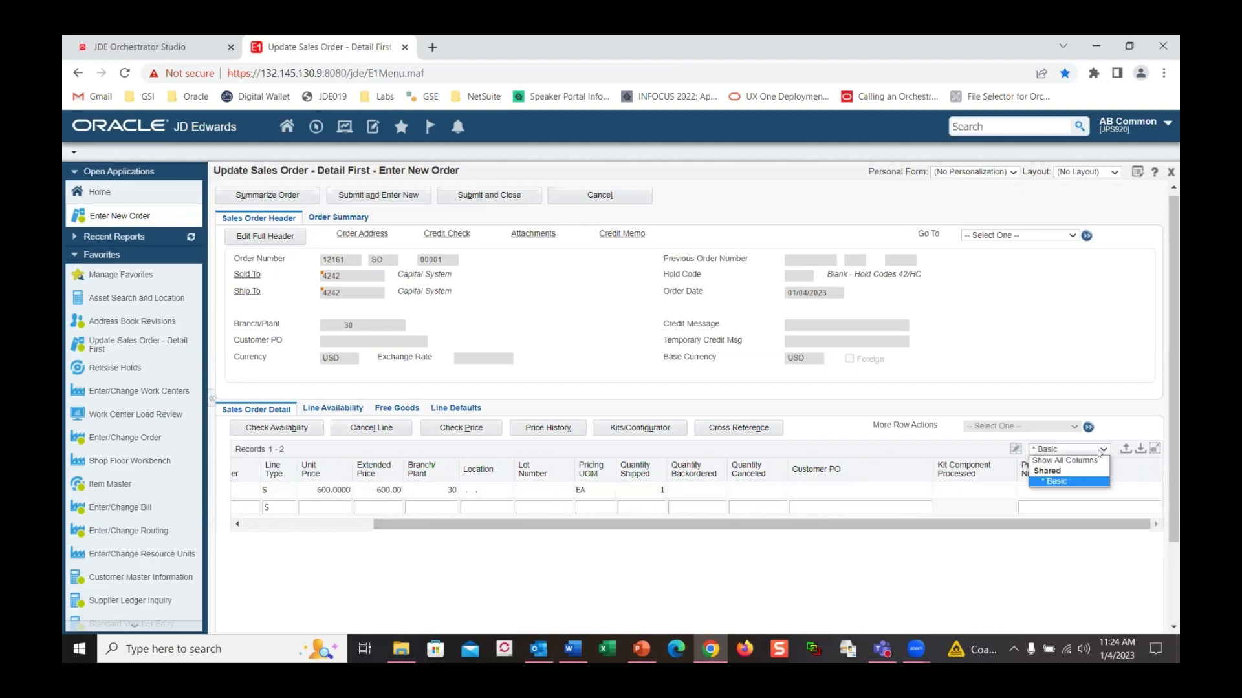
{"action": "left_click", "coordinate": [1073, 461]}
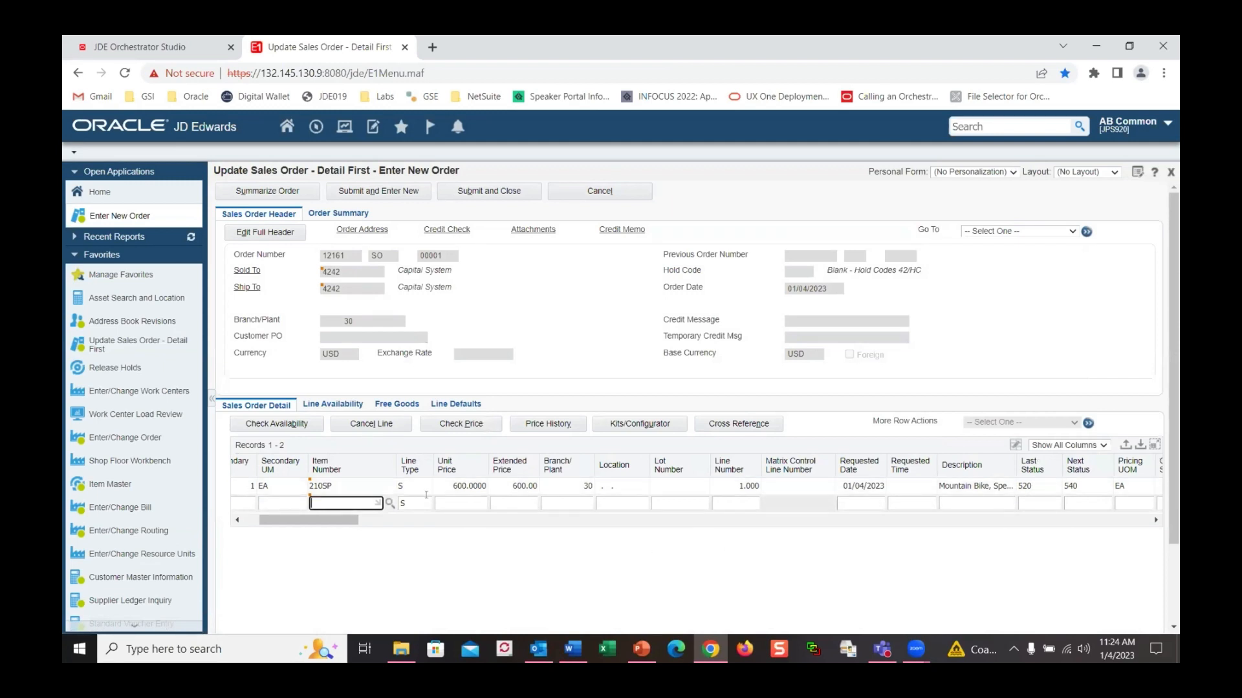
{"action": "left_click_drag", "start_coordinate": [326, 520], "coordinate": [718, 553]}
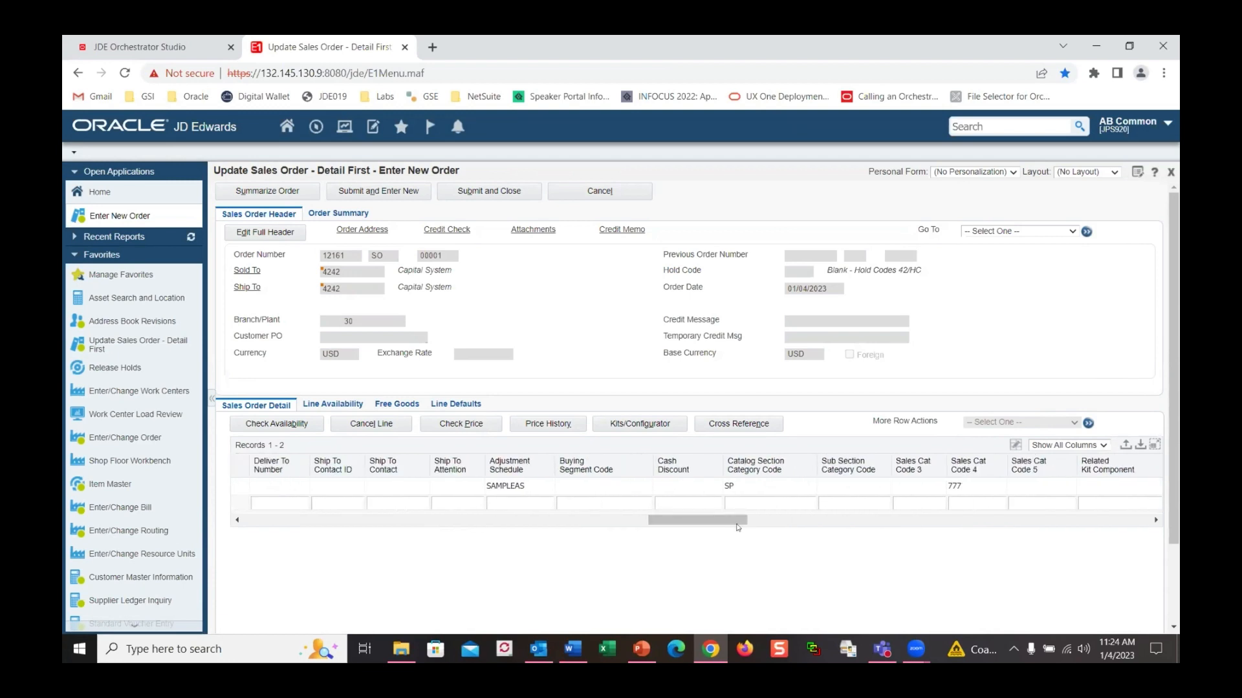
{"action": "right_click", "coordinate": [712, 449]}
{"action": "left_click", "coordinate": [708, 442]}
{"action": "right_click", "coordinate": [704, 449]}
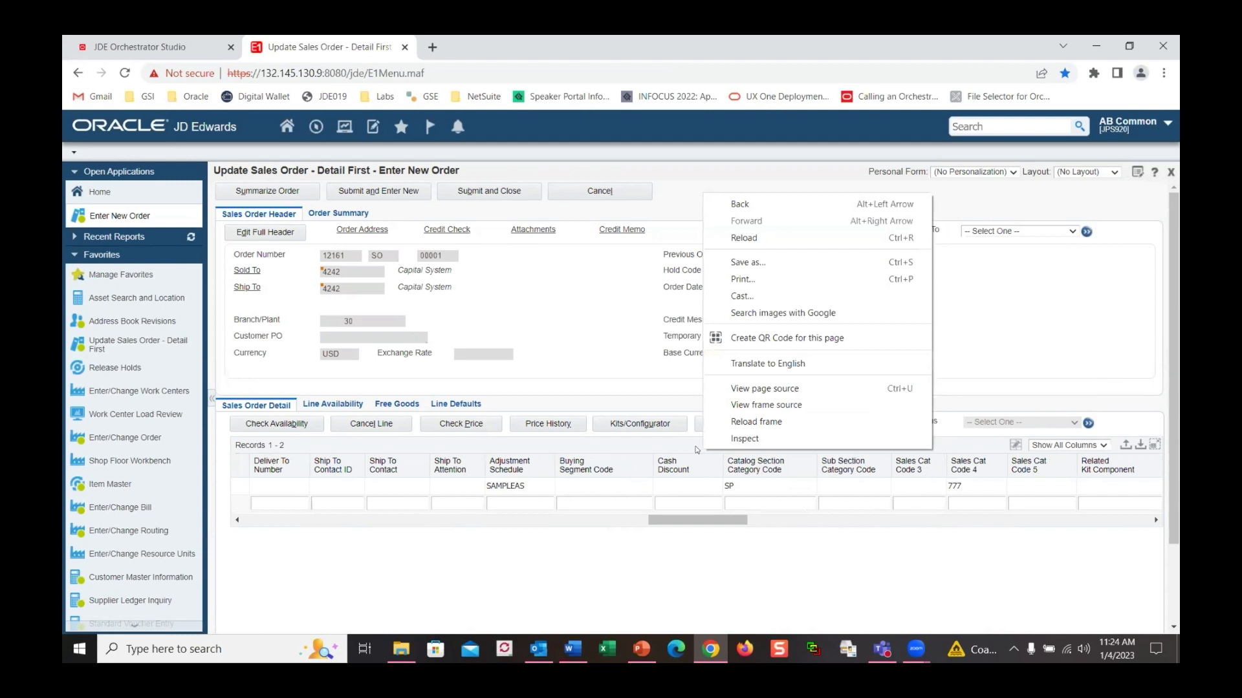
{"action": "left_click", "coordinate": [748, 579]}
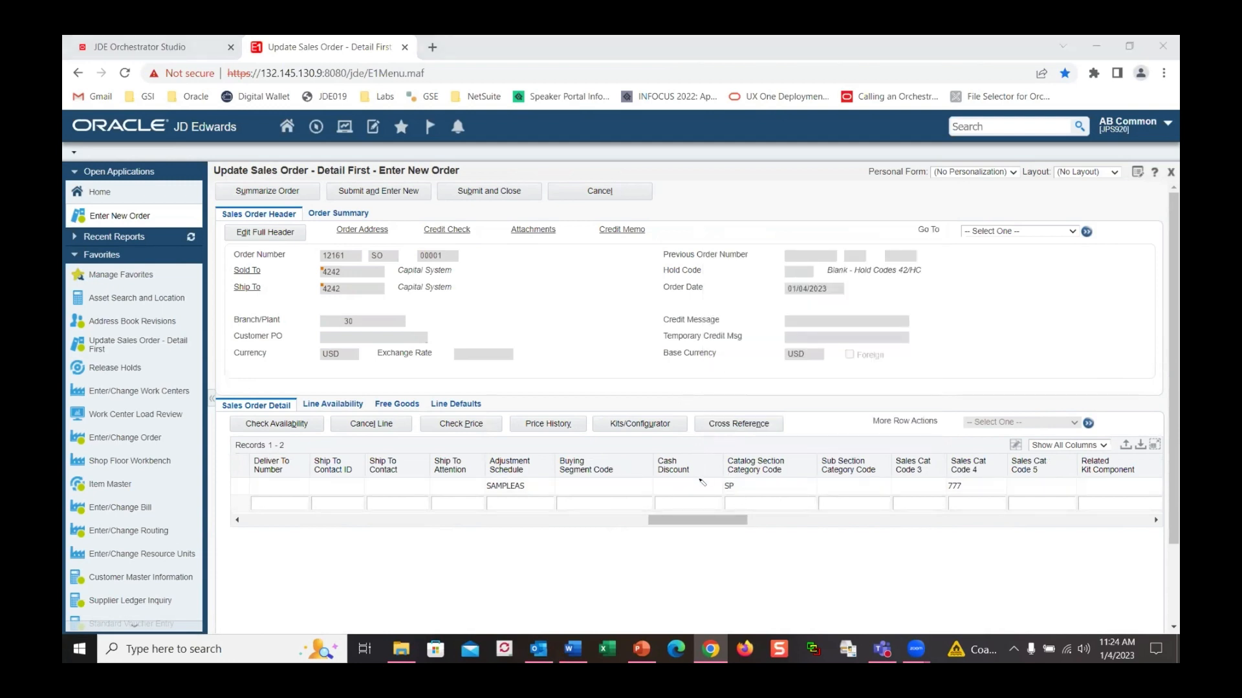
{"action": "mouse_move", "coordinate": [707, 462]}
{"action": "left_mouse_down"}
{"action": "mouse_move", "coordinate": [800, 462]}
{"action": "mouse_move", "coordinate": [800, 474]}
{"action": "mouse_move", "coordinate": [706, 518]}
{"action": "mouse_move", "coordinate": [705, 373]}
{"action": "left_mouse_up"}
{"action": "key", "text": "Escape"}
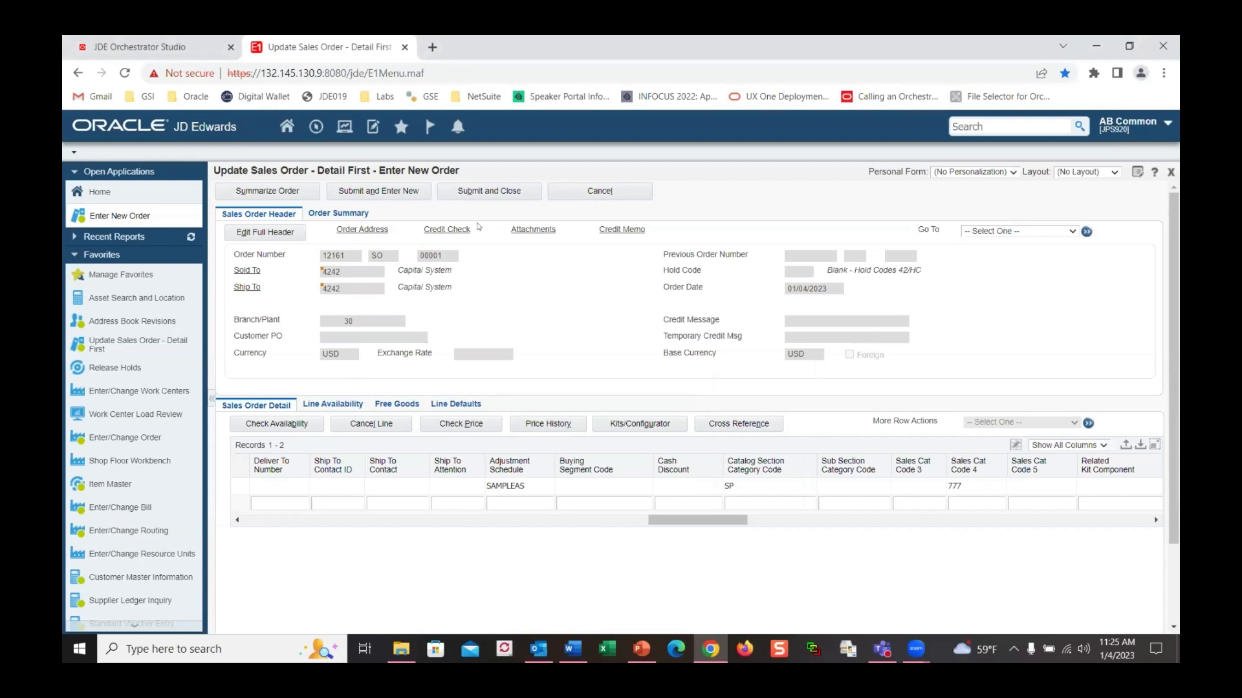
{"action": "left_click", "coordinate": [504, 192]}
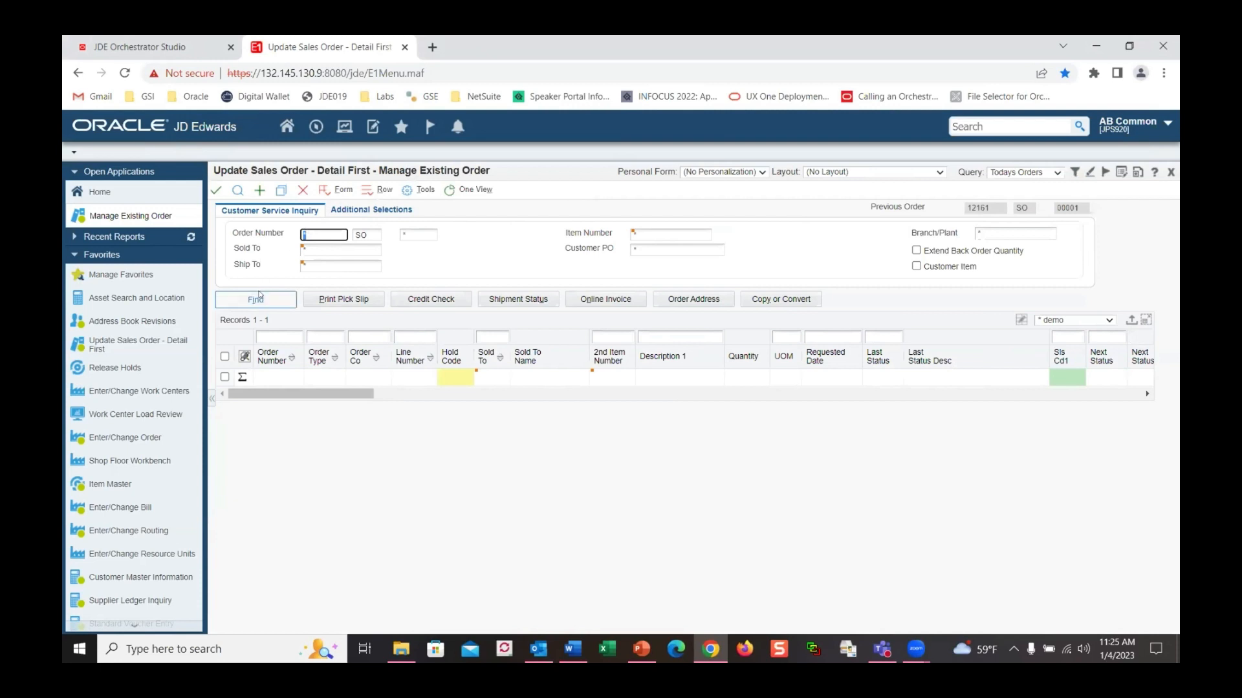
Find today's orders to confirm 12161 at status 520 with no hold, then return to Orchestrator Studio
{"action": "left_click", "coordinate": [255, 300]}
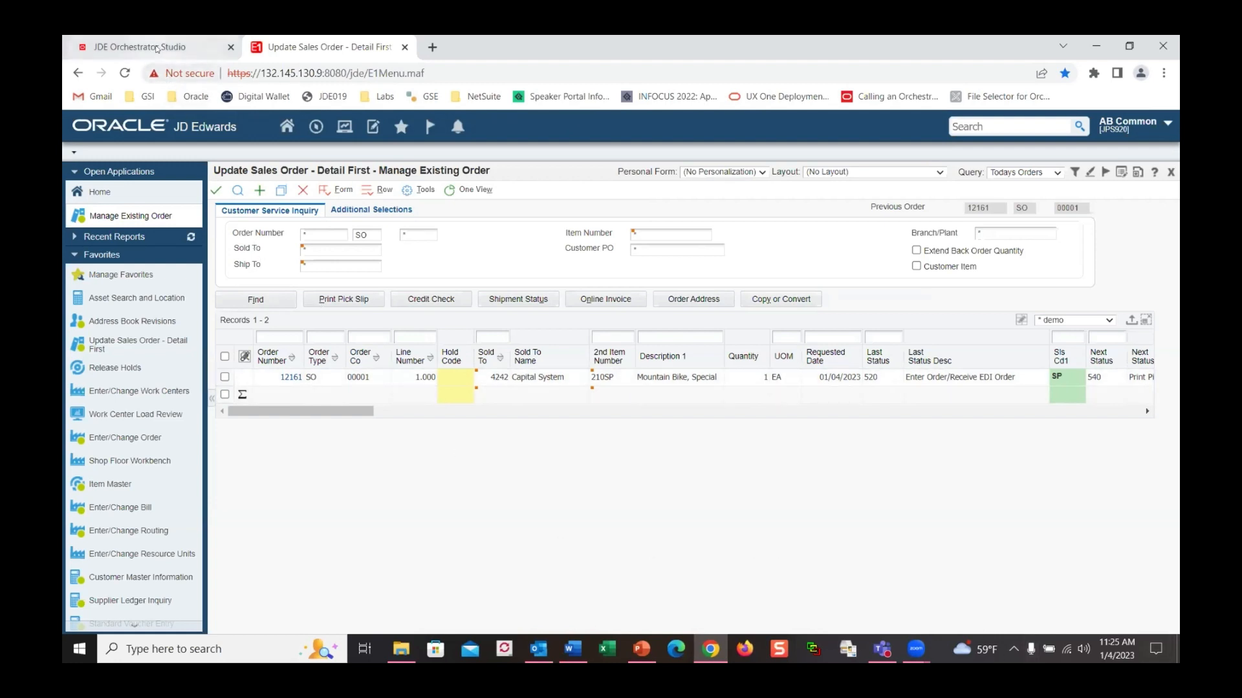
{"action": "mouse_move", "coordinate": [156, 49]}
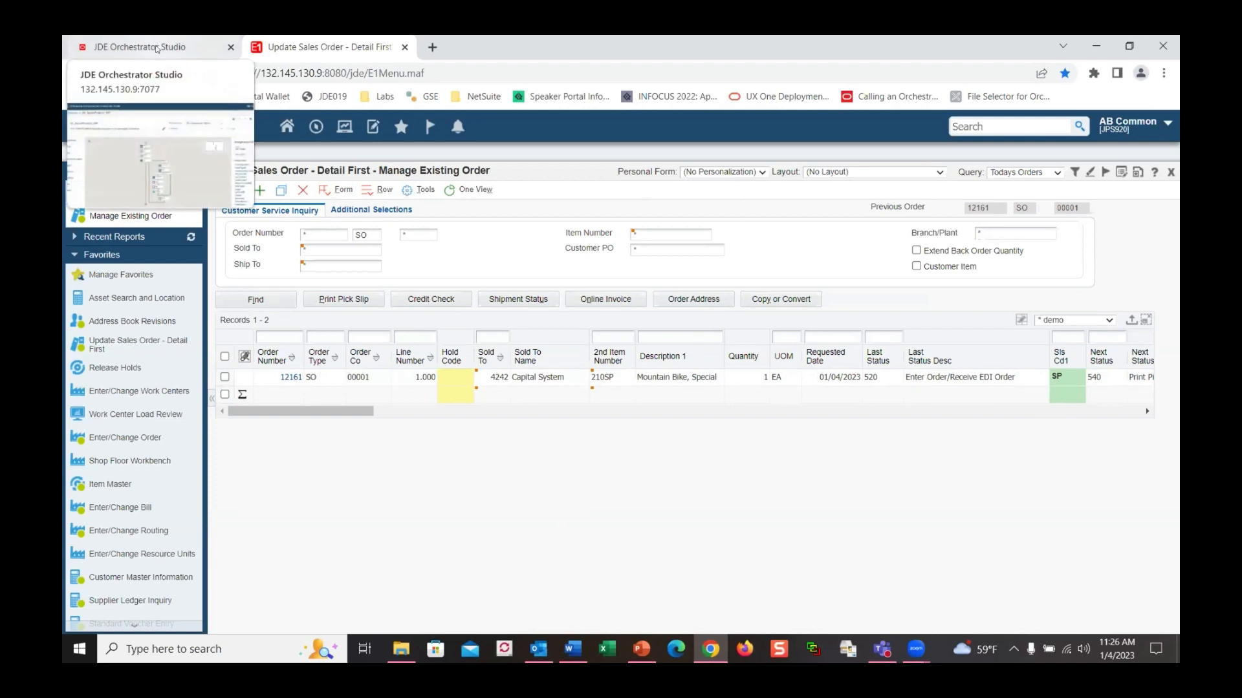
{"action": "left_click", "coordinate": [156, 48]}
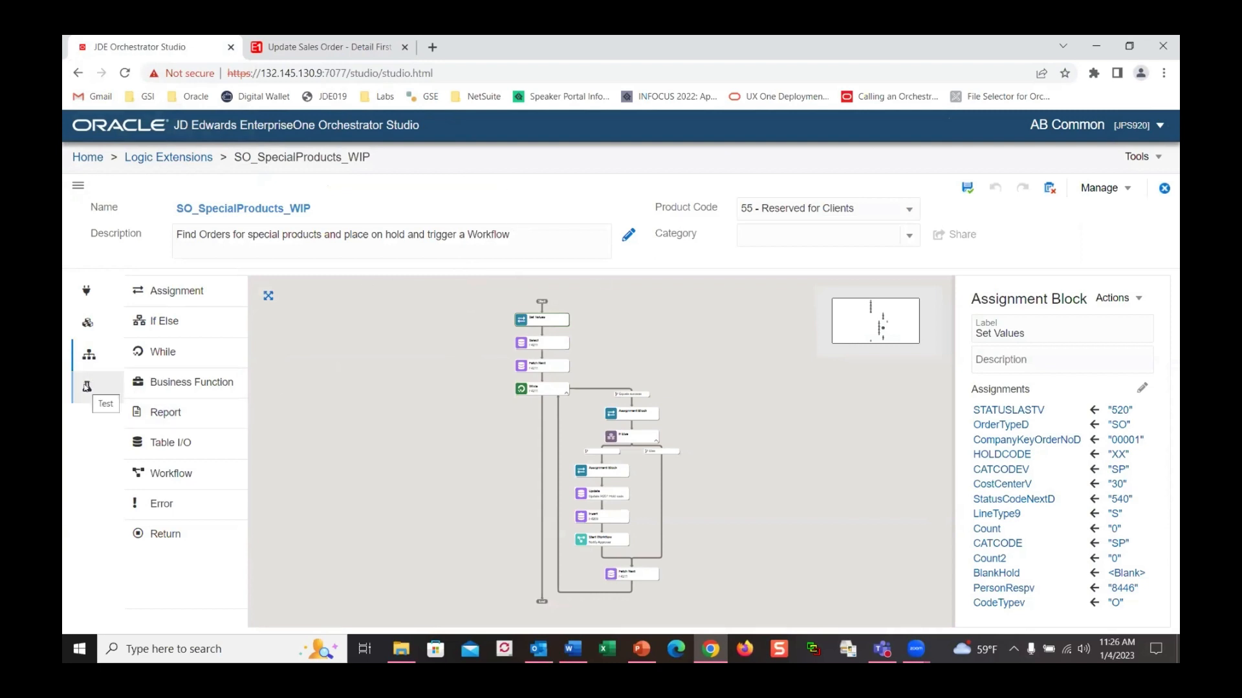
Test SO_SpecialProducts_WIP, review its hold code XX and category SP outputs, then go back to the order
{"action": "left_click", "coordinate": [86, 387]}
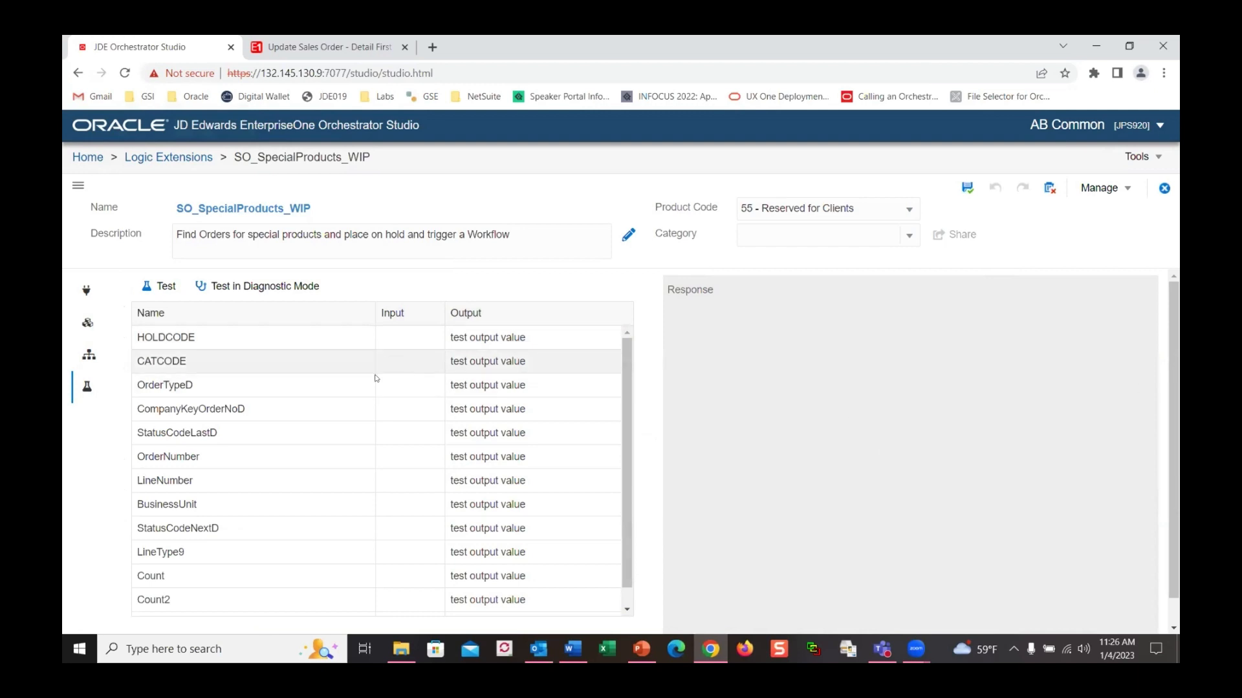
{"action": "left_click", "coordinate": [147, 289]}
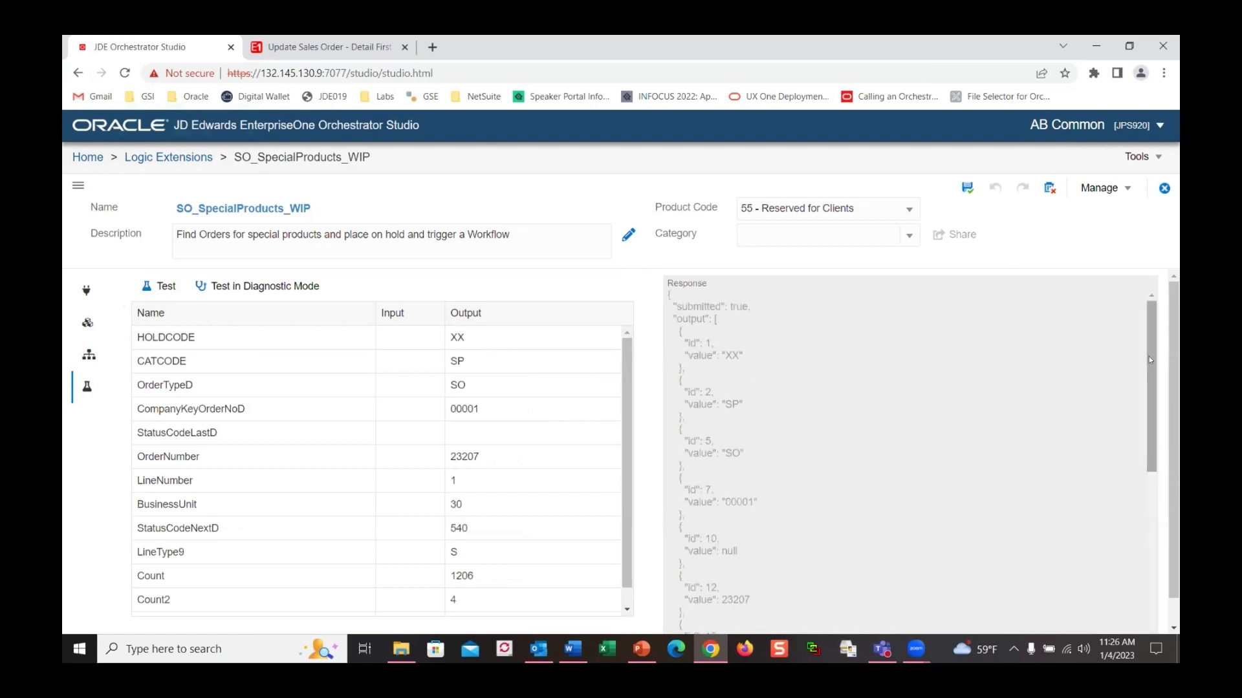
{"action": "left_click_drag", "start_coordinate": [1148, 364], "coordinate": [1155, 536]}
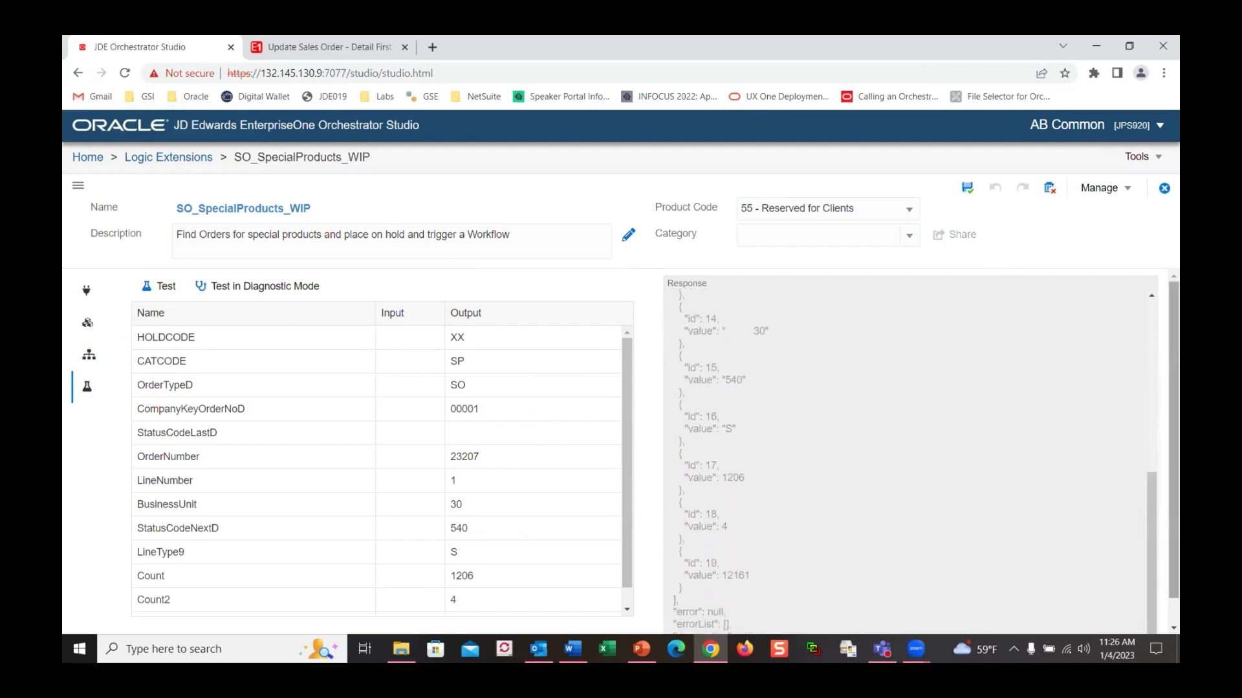
{"action": "scroll", "coordinate": [625, 452], "scroll_direction": "down", "scroll_amount": 1}
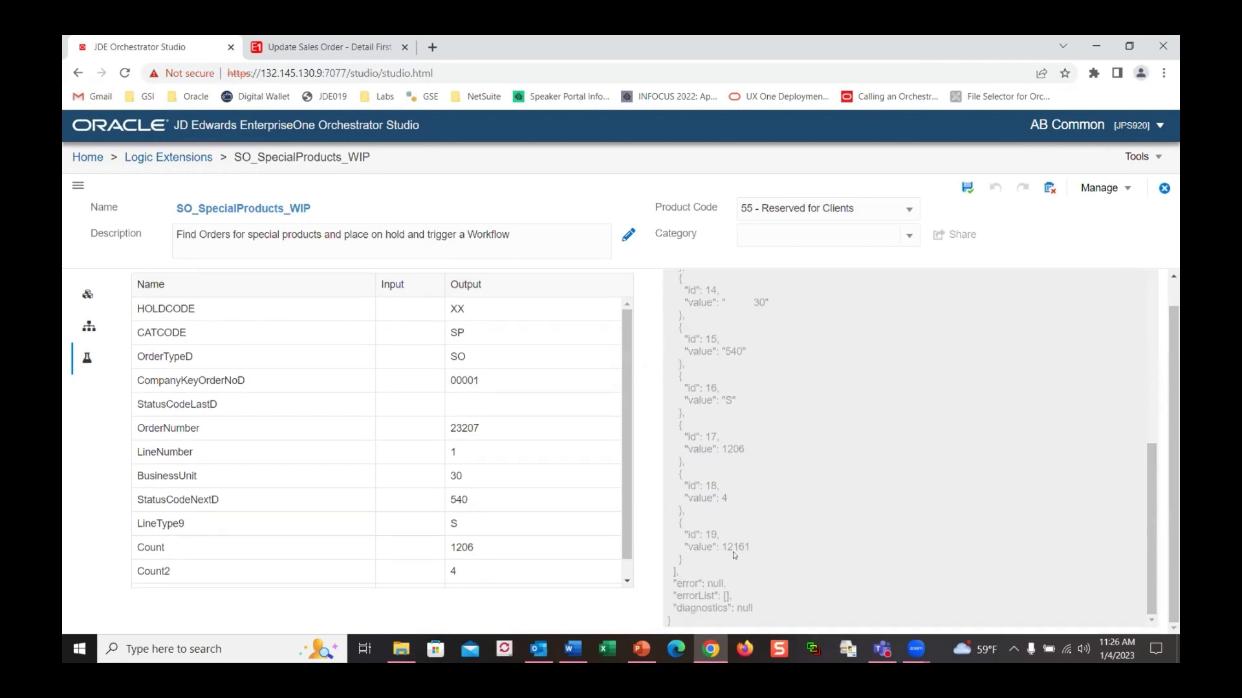
{"action": "left_click", "coordinate": [337, 47]}
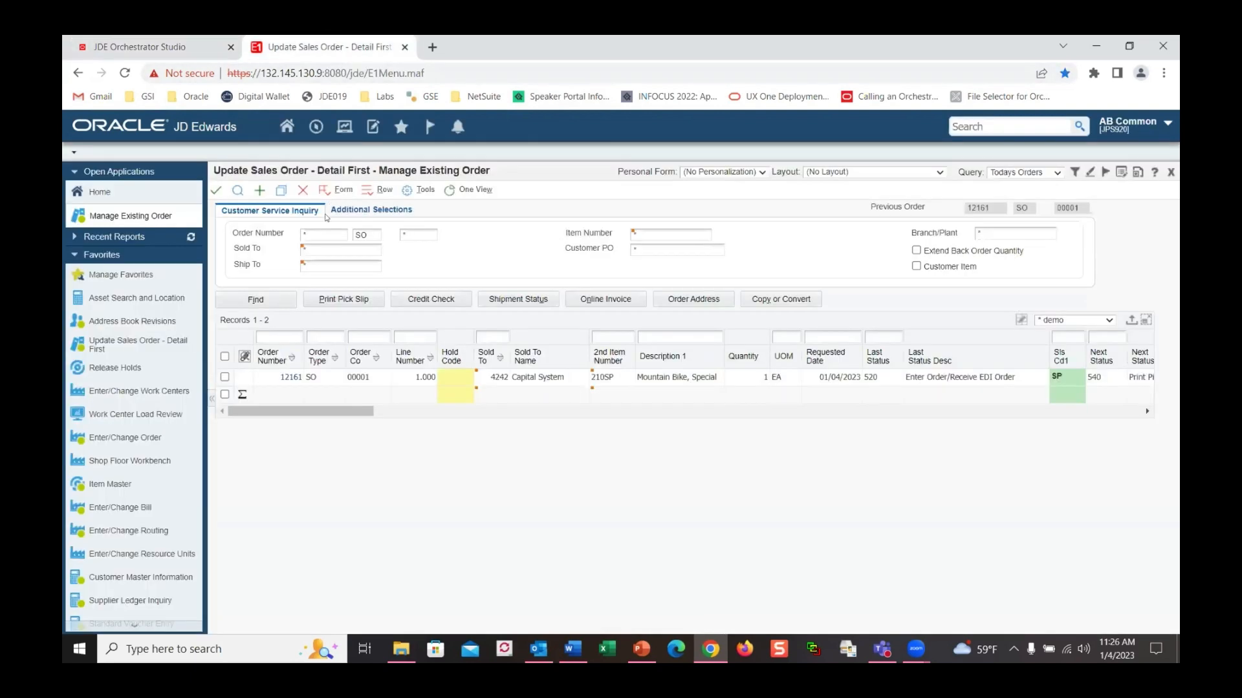
Refresh today's orders to confirm order 12161 now has hold code XX, then open the user menu
{"action": "left_click", "coordinate": [255, 300]}
{"action": "left_click", "coordinate": [1137, 124]}
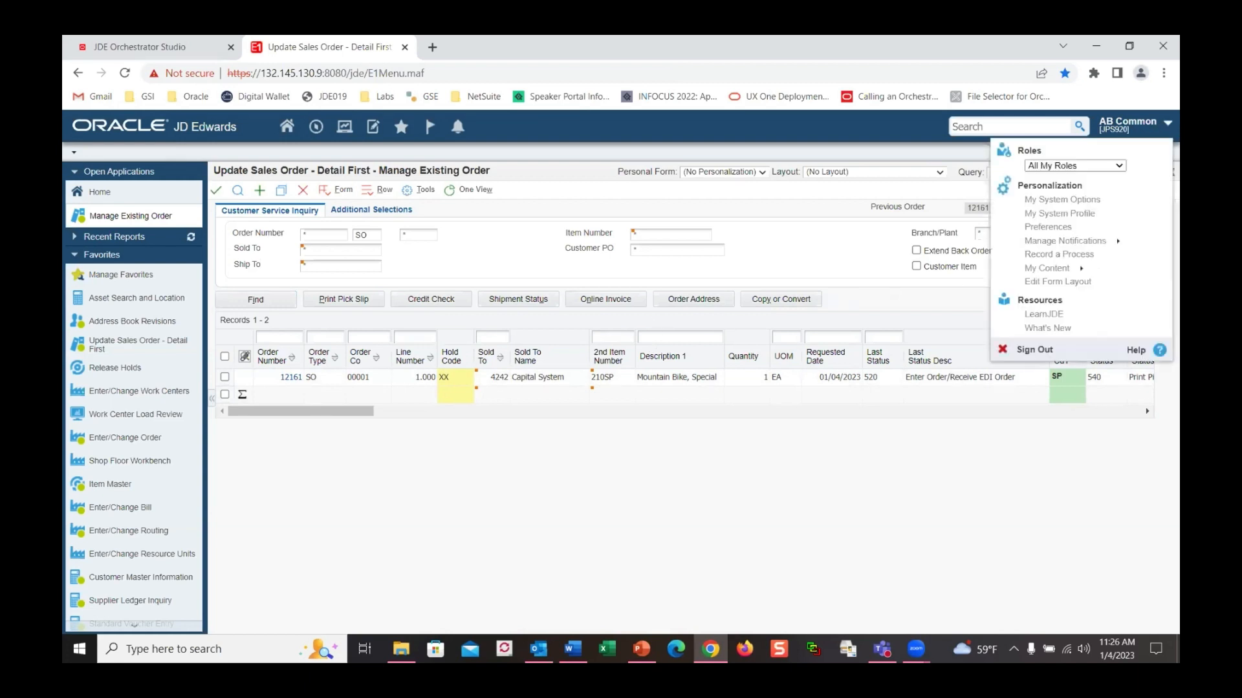
Sign out, confirm, and sign back in with the approving user's ID and password
{"action": "left_click", "coordinate": [1028, 351]}
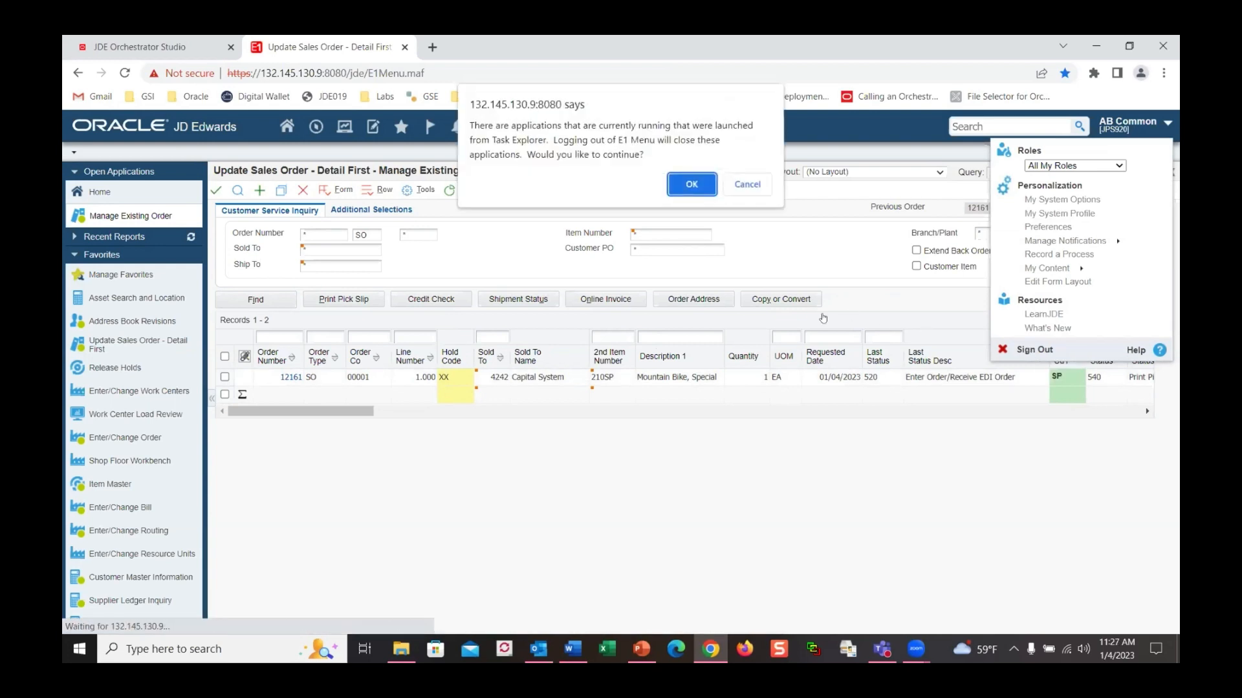
{"action": "left_click", "coordinate": [689, 184]}
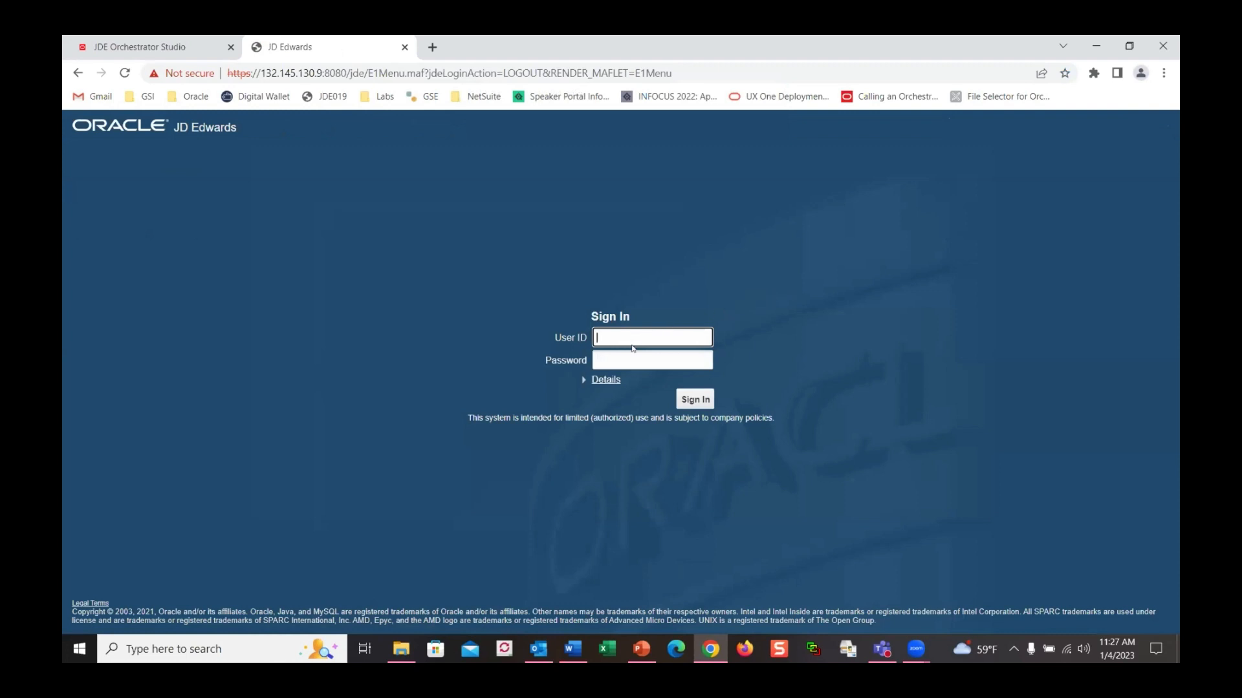
{"action": "type", "text": "jody"}
{"action": "key", "text": "Tab"}
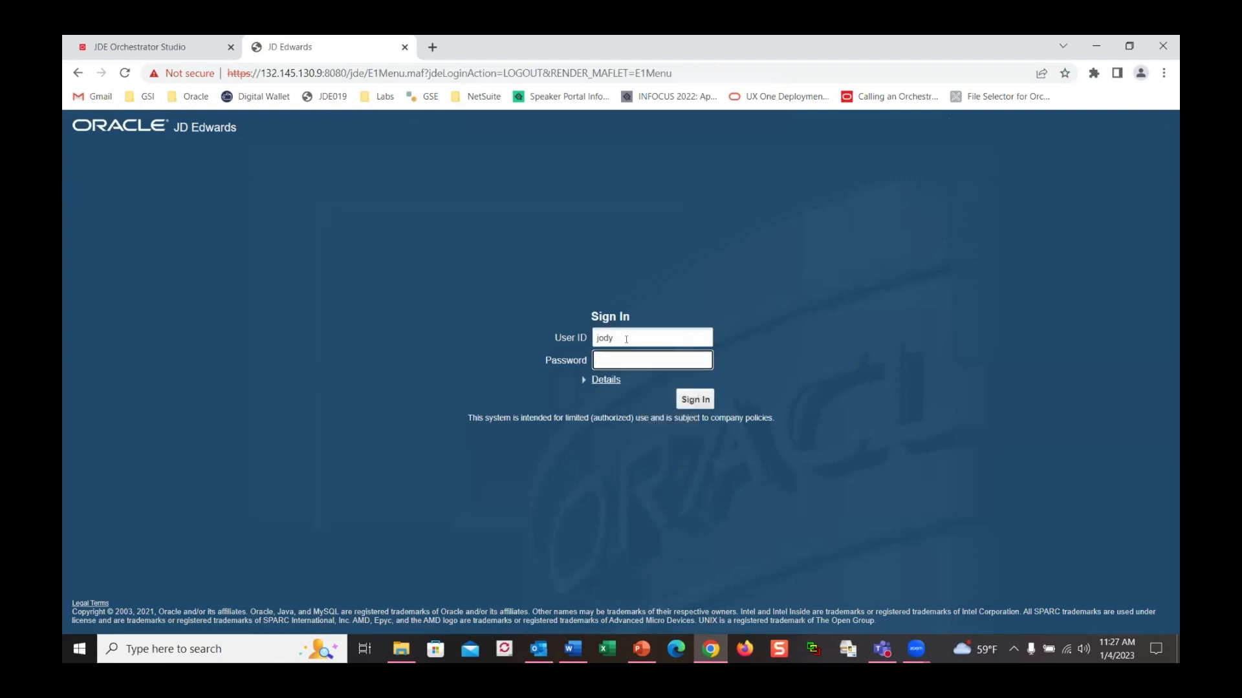
{"action": "type", "text": "*"}
{"action": "key", "text": "Return"}
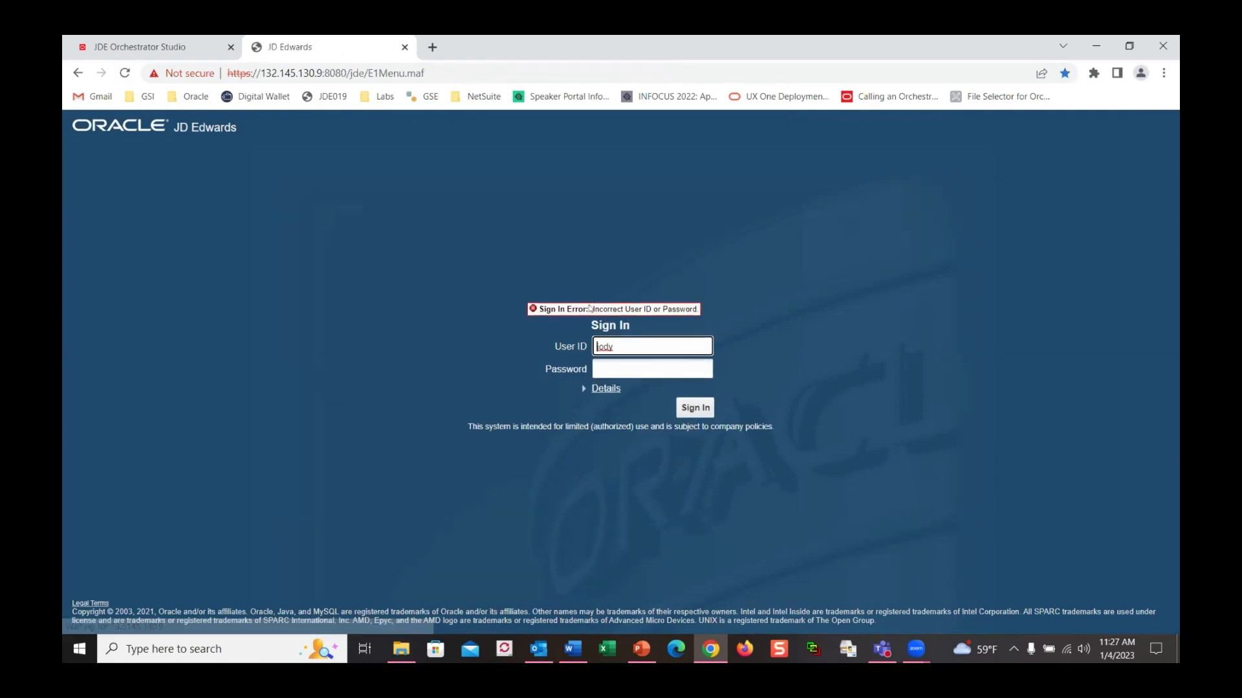
{"action": "key", "text": "Tab"}
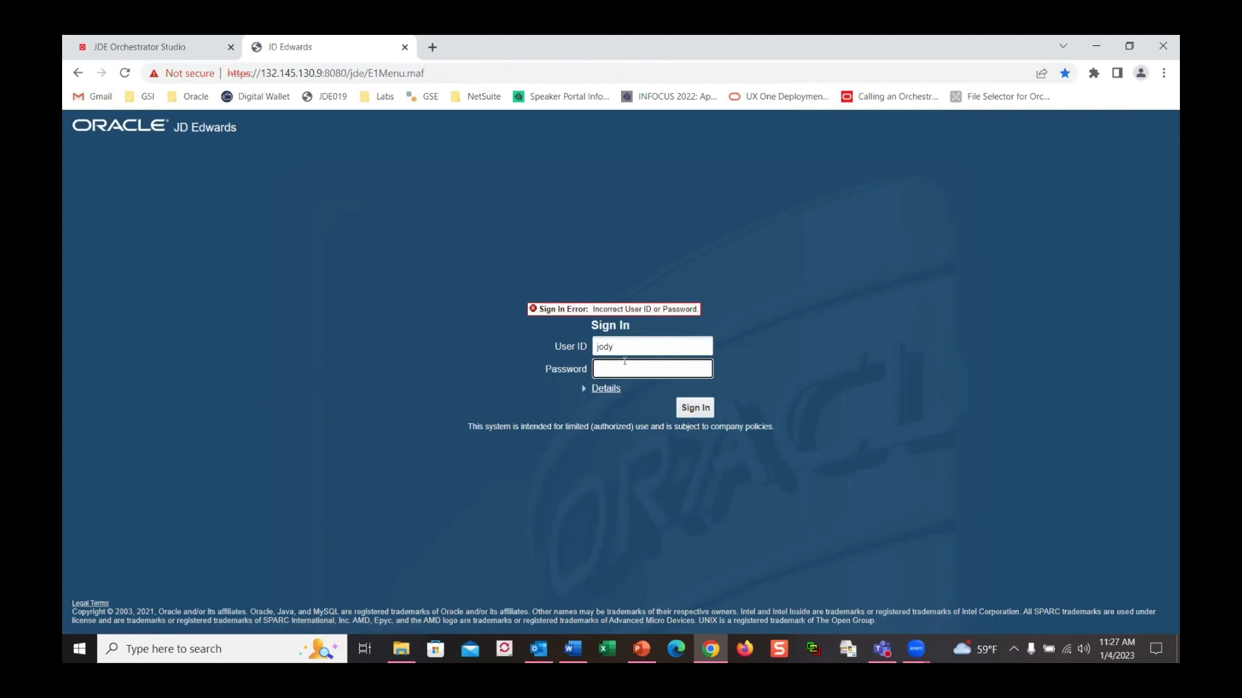
{"action": "type", "text": "****"}
{"action": "key", "text": "Return"}
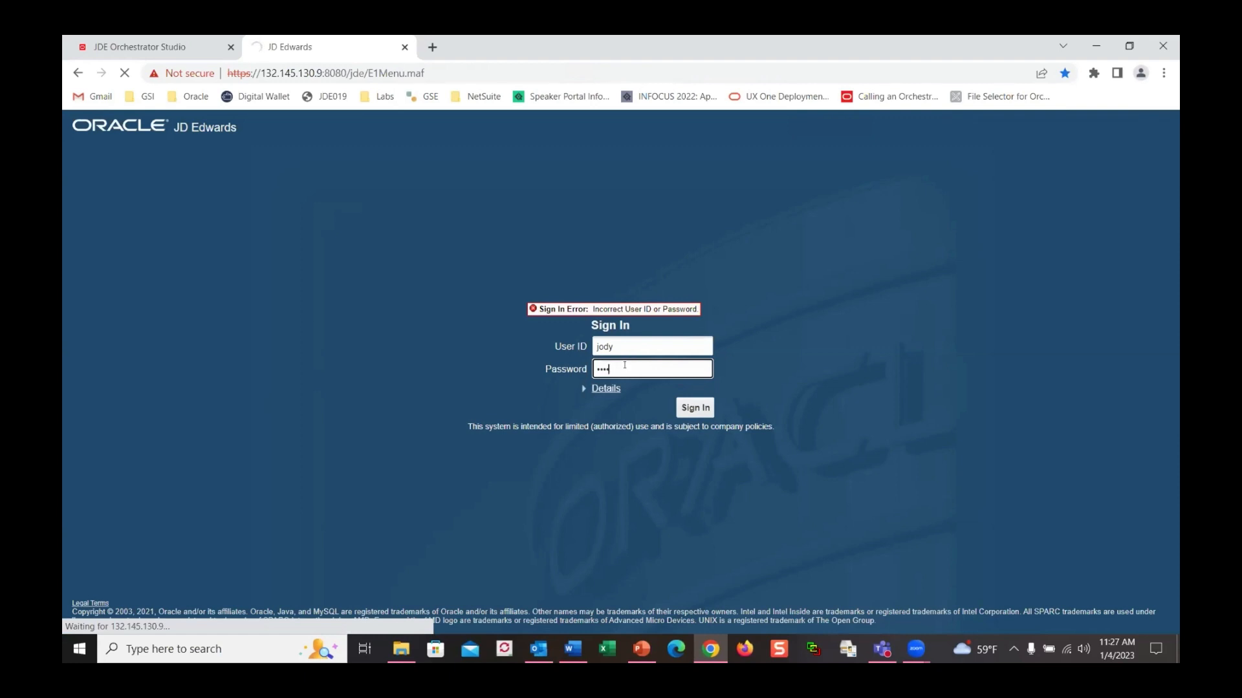
{"action": "left_click", "coordinate": [611, 344]}
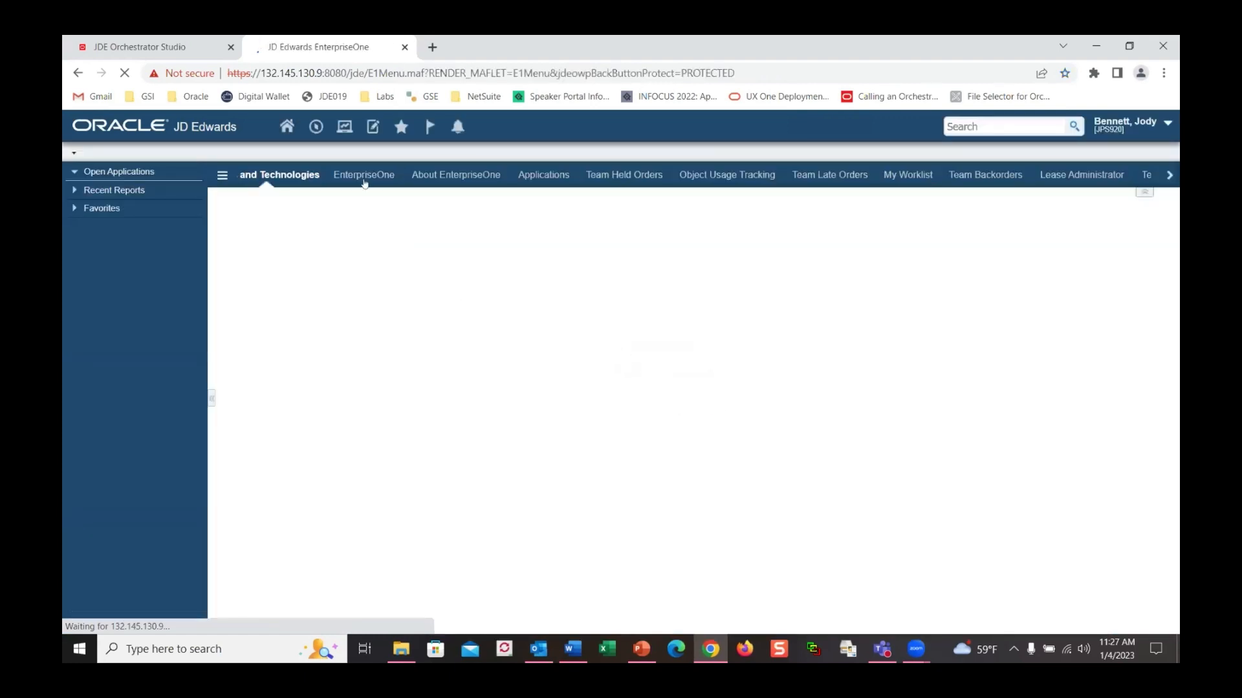
Open the Work Center, expand Electronic Workbench, and open the held-order message's Work With Held Orders attachment
{"action": "left_click", "coordinate": [313, 128]}
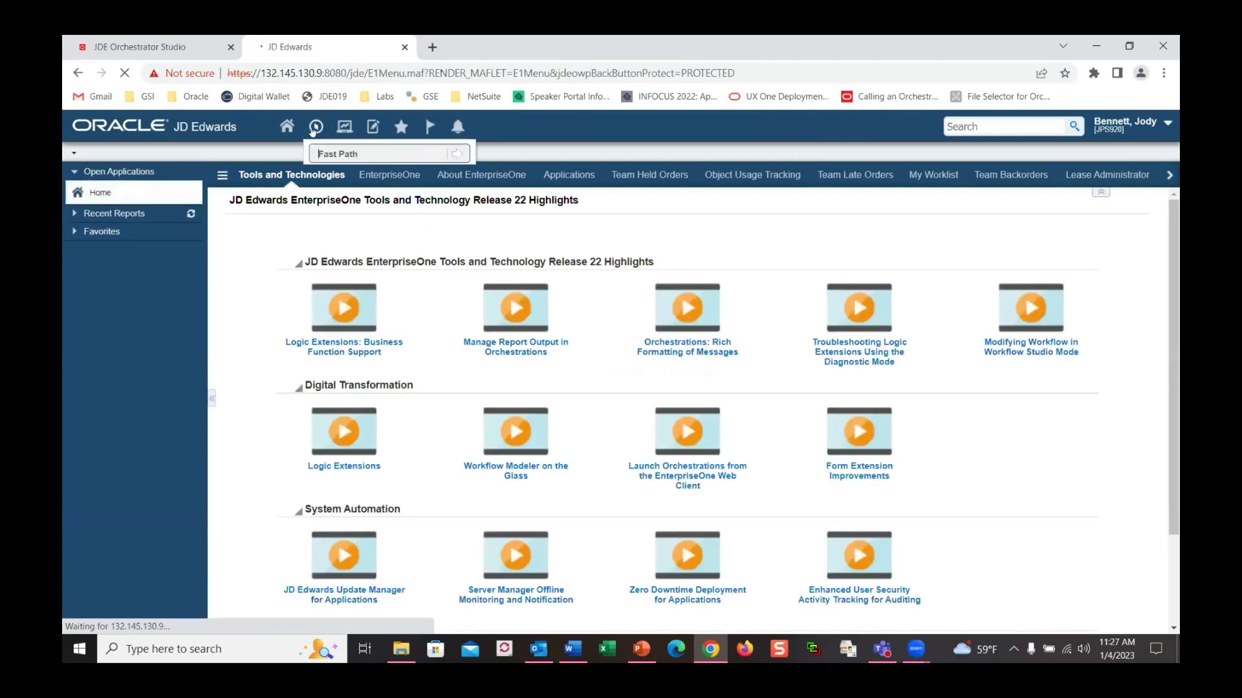
{"action": "left_click", "coordinate": [321, 150]}
{"action": "type", "text": "w"}
{"action": "left_click", "coordinate": [388, 186]}
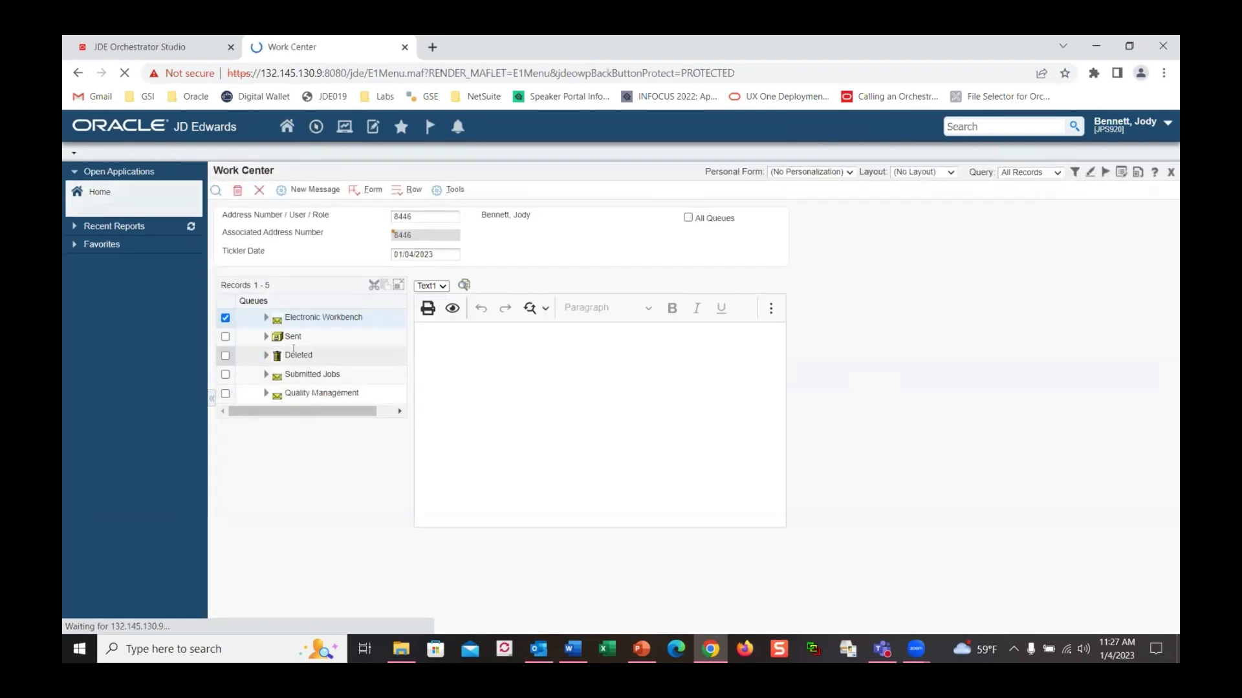
{"action": "left_click", "coordinate": [266, 318]}
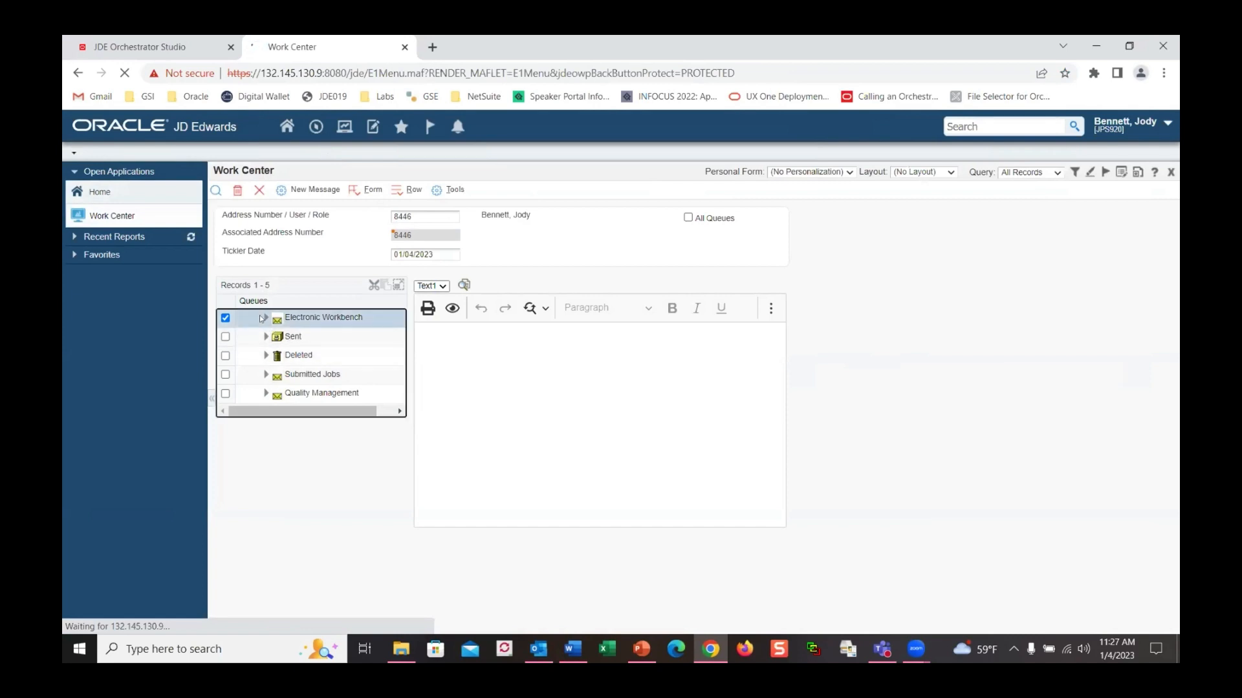
{"action": "left_click", "coordinate": [329, 337]}
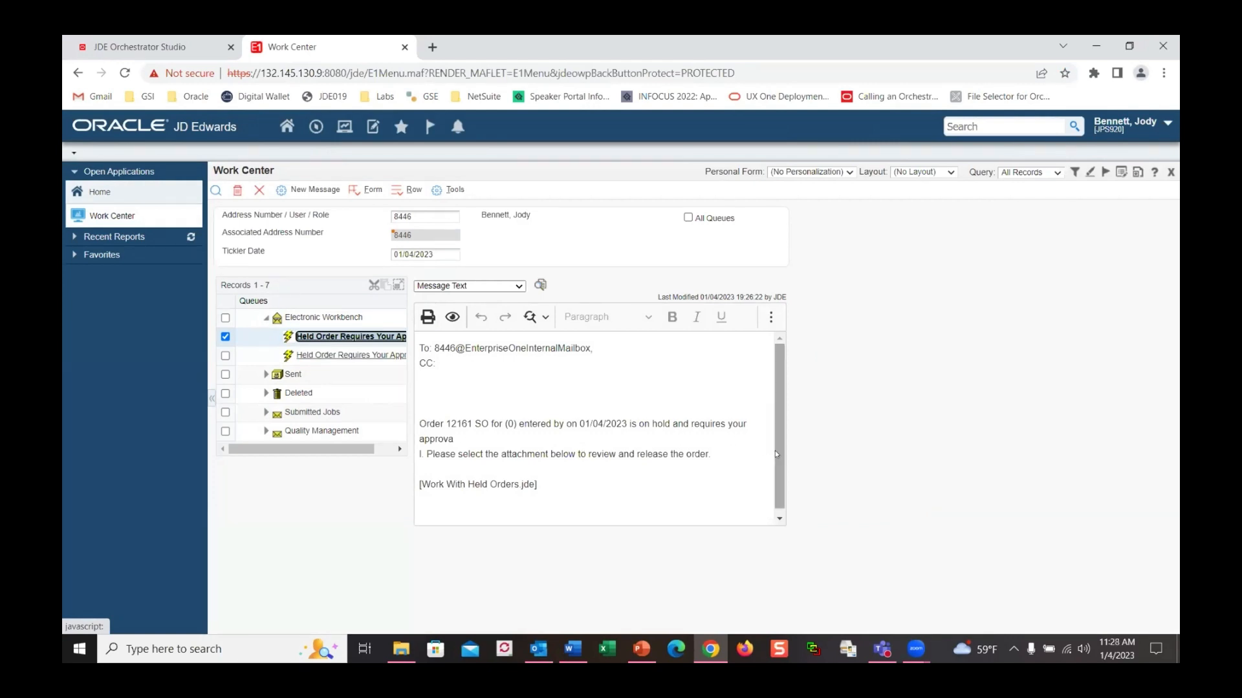
{"action": "left_click", "coordinate": [536, 287]}
{"action": "left_click", "coordinate": [601, 346]}
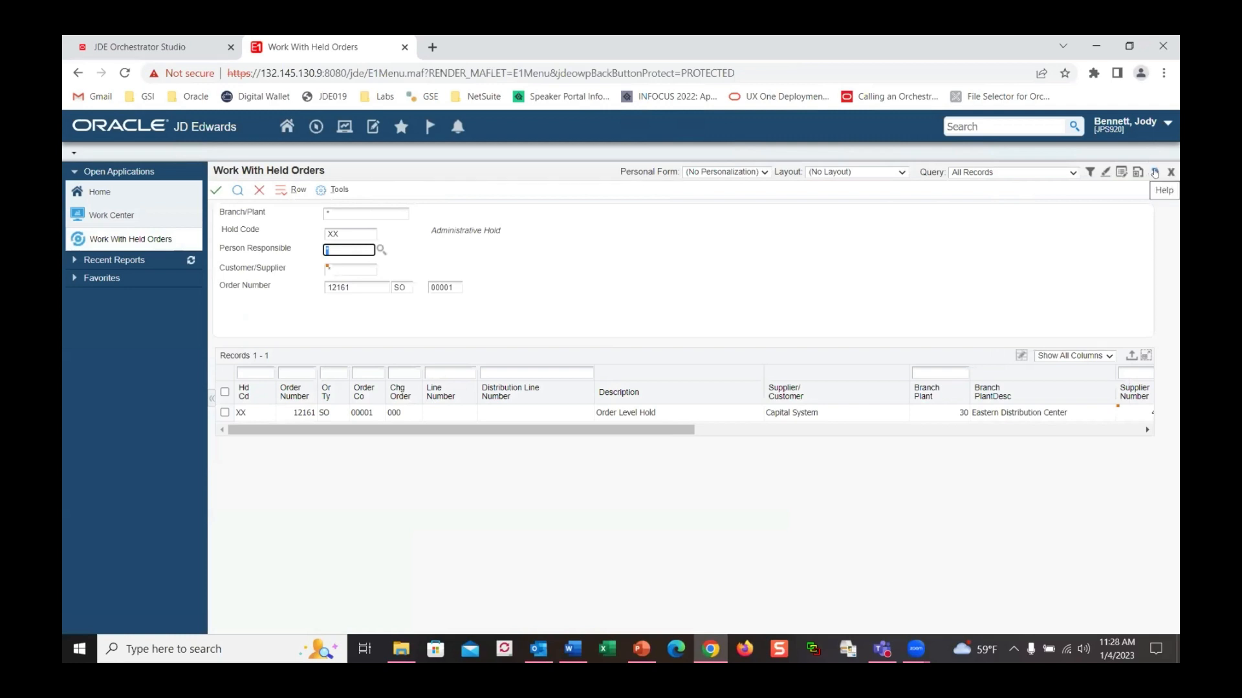
View the application and form details of Work With Held Orders
{"action": "left_click", "coordinate": [1154, 172]}
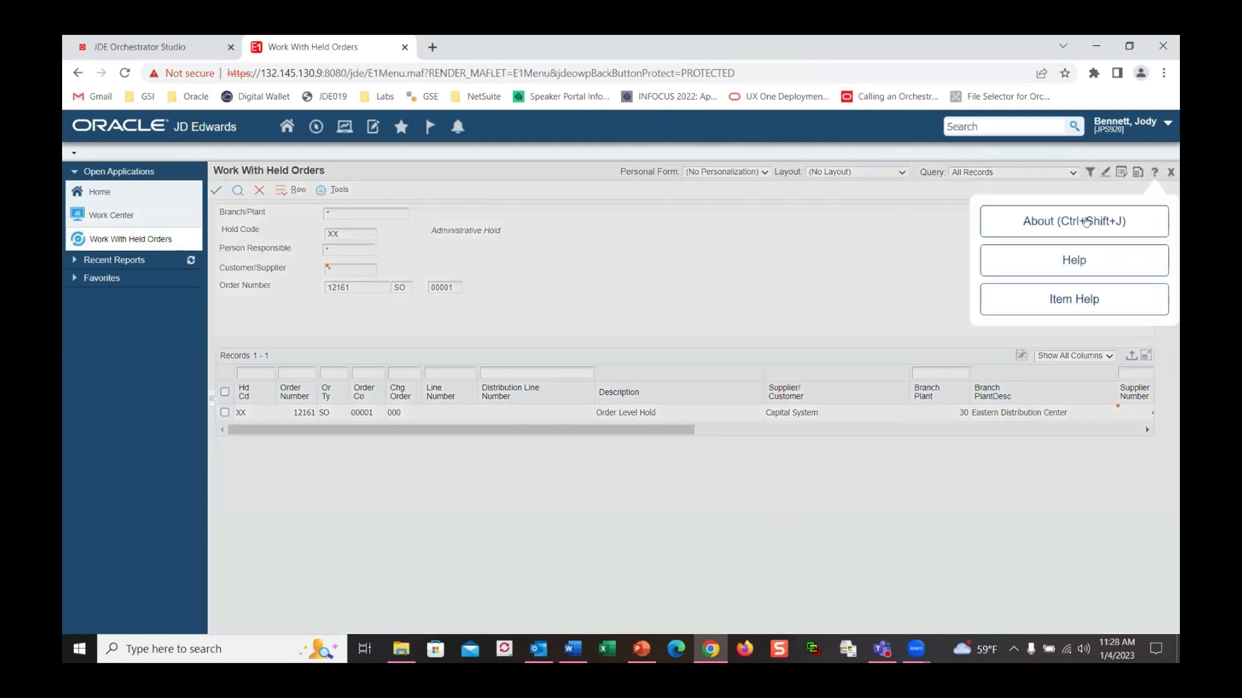
{"action": "left_click", "coordinate": [1086, 222]}
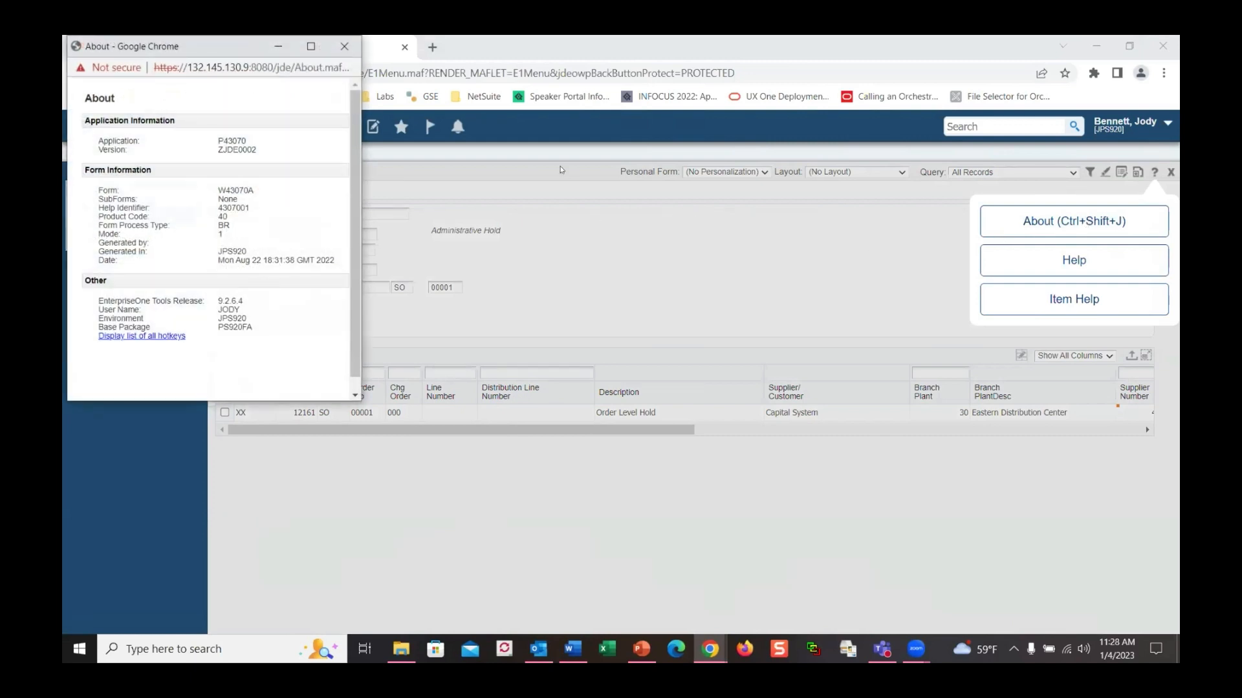
{"action": "left_click", "coordinate": [344, 45]}
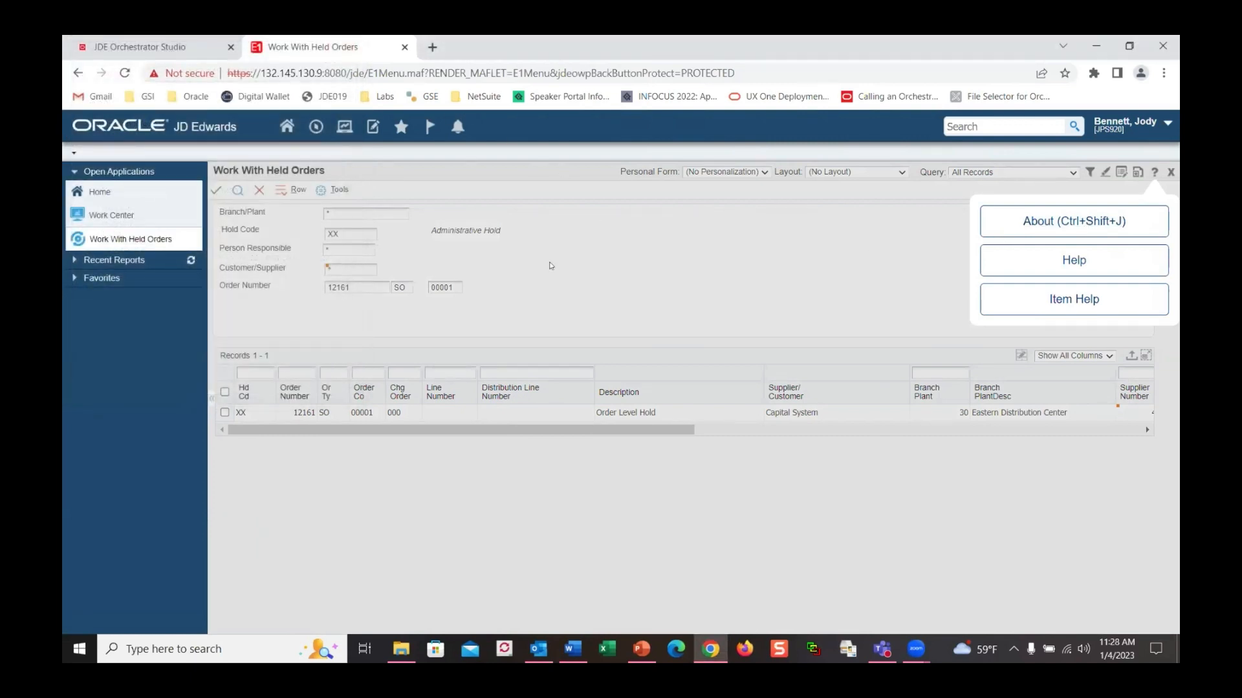
{"action": "left_click", "coordinate": [550, 265]}
Release the XX hold on order 12161 with the approval password and close the list
{"action": "left_click", "coordinate": [225, 413]}
{"action": "right_click", "coordinate": [225, 412]}
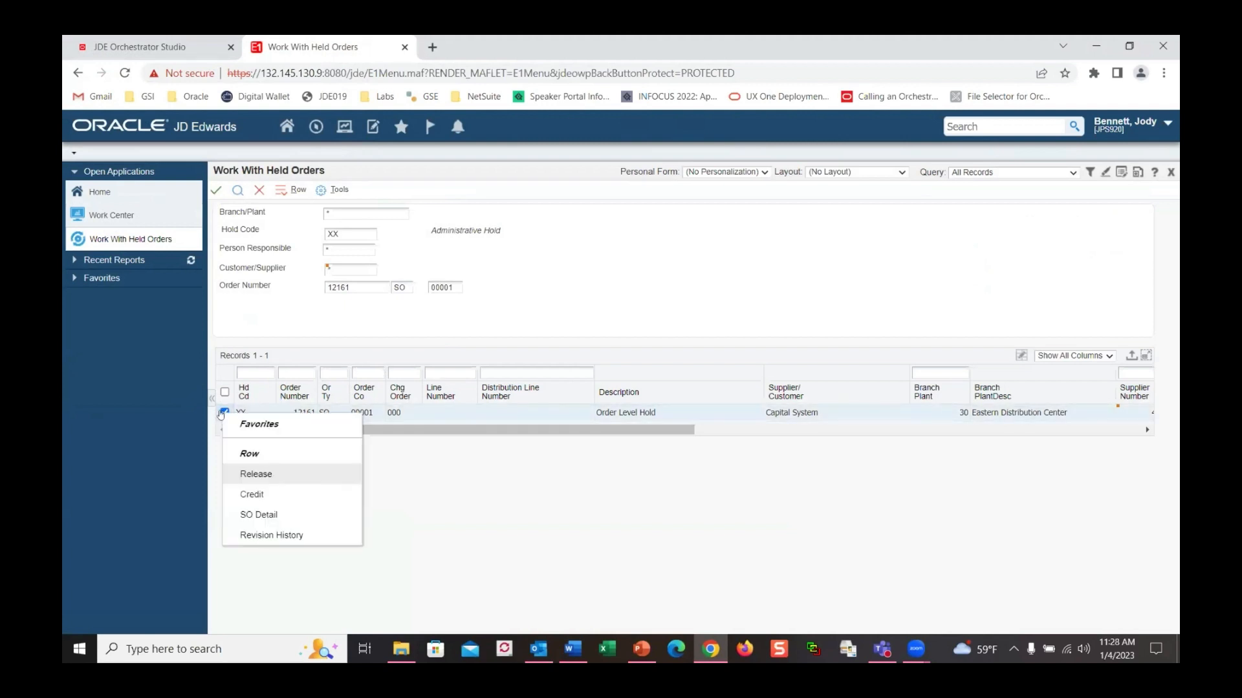
{"action": "left_click", "coordinate": [252, 474]}
{"action": "left_click", "coordinate": [322, 365]}
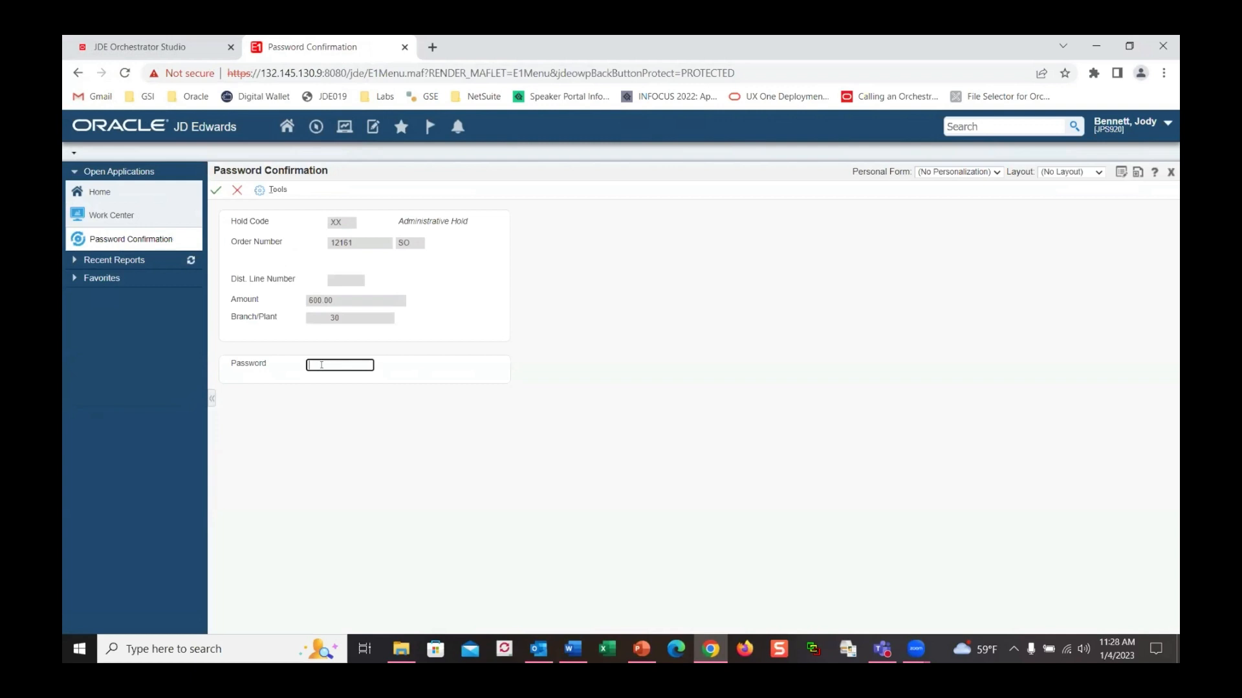
{"action": "type", "text": "••"}
{"action": "left_click", "coordinate": [216, 190]}
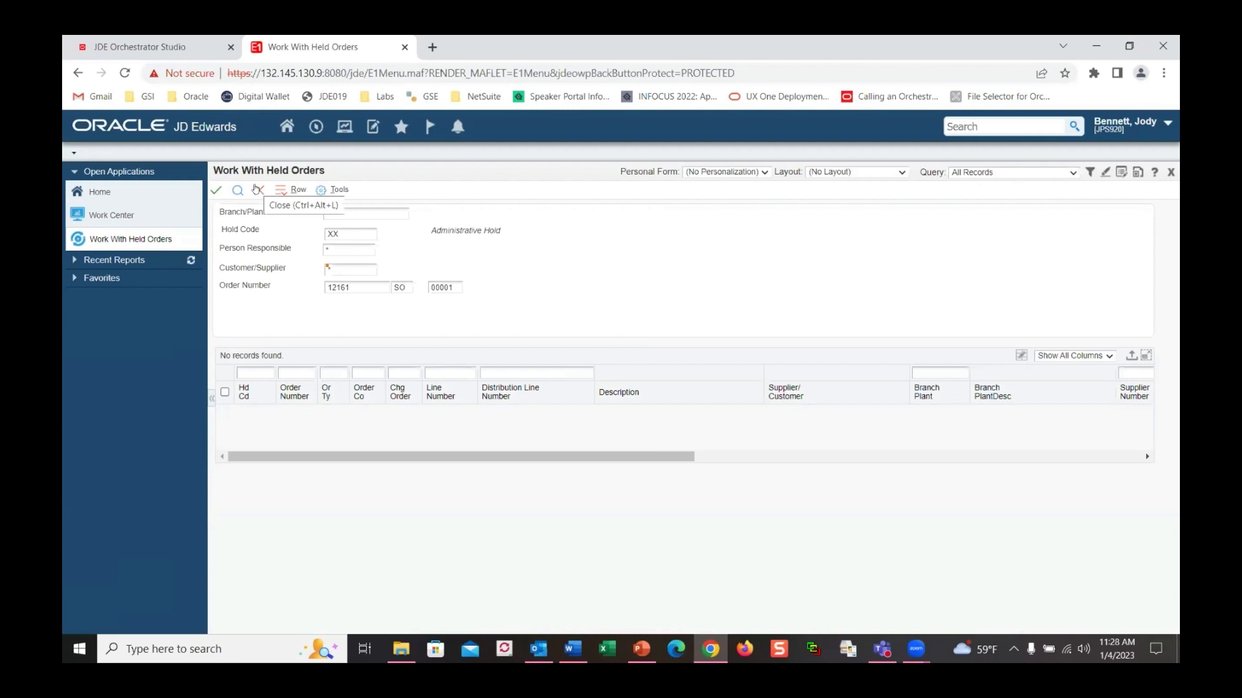
{"action": "left_click", "coordinate": [257, 189]}
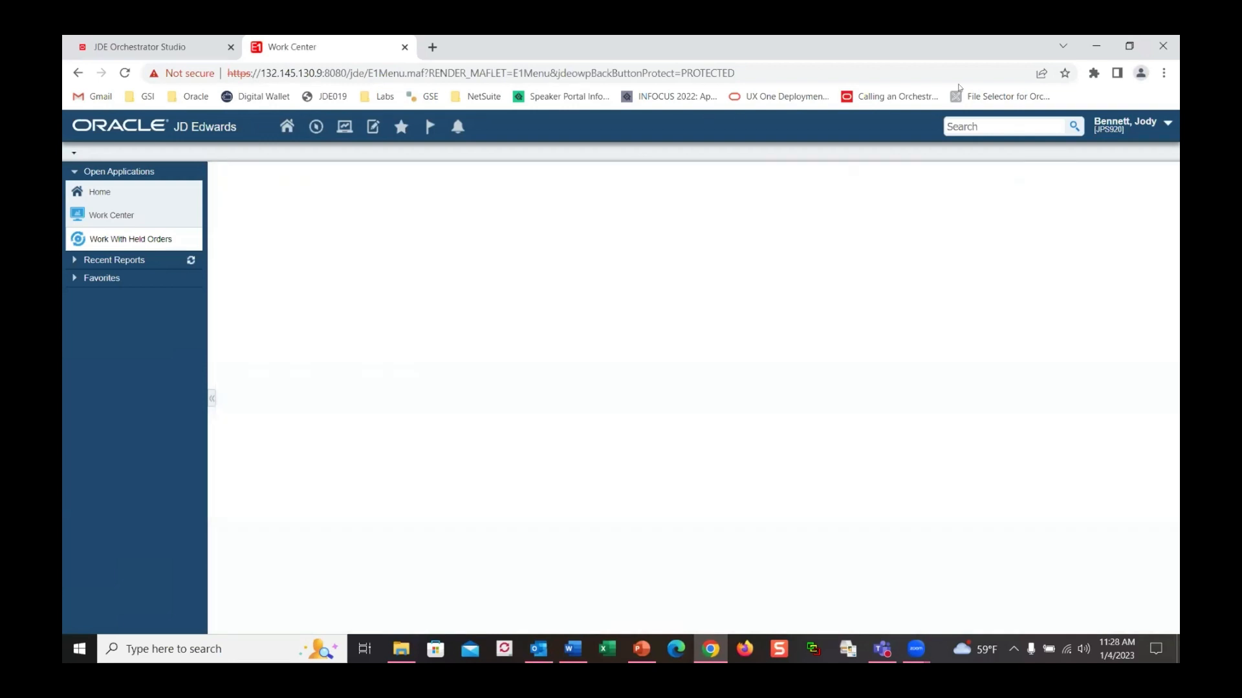
Sign out of the approver's JD Edwards session, confirming the running applications close
{"action": "left_click", "coordinate": [1167, 122]}
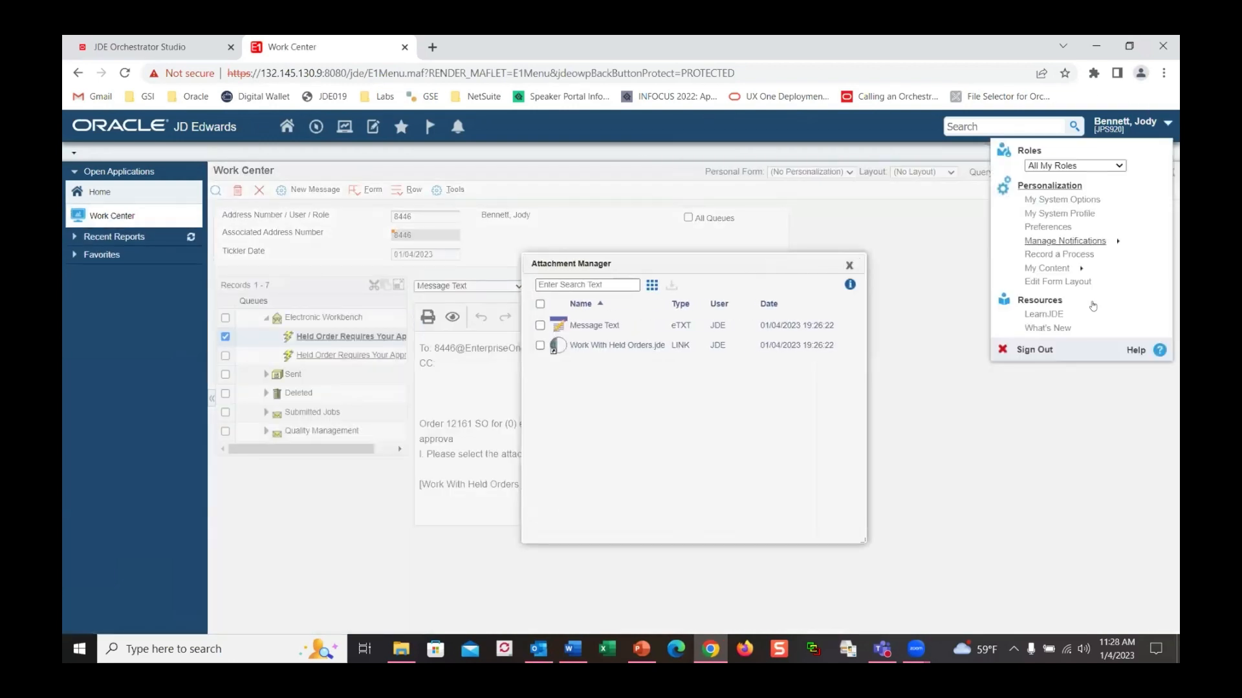
{"action": "left_click", "coordinate": [1033, 350]}
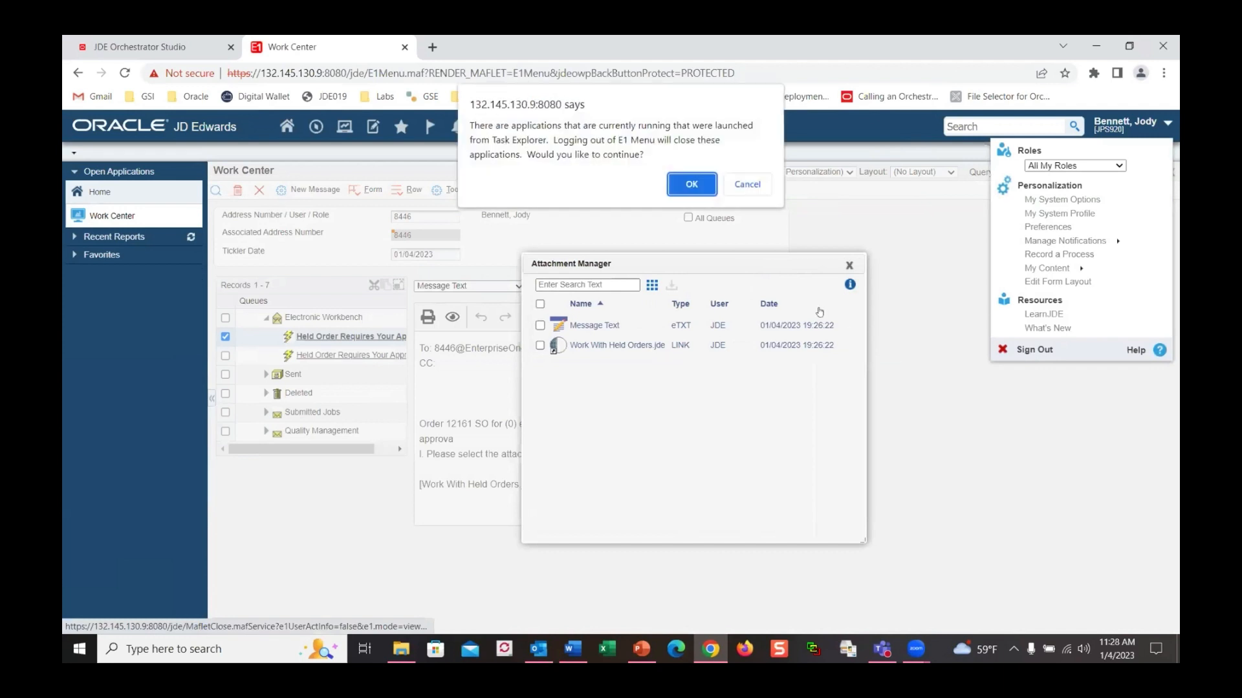
{"action": "left_click", "coordinate": [690, 181]}
Sign back in with the original account's user ID and password
{"action": "left_click", "coordinate": [624, 332]}
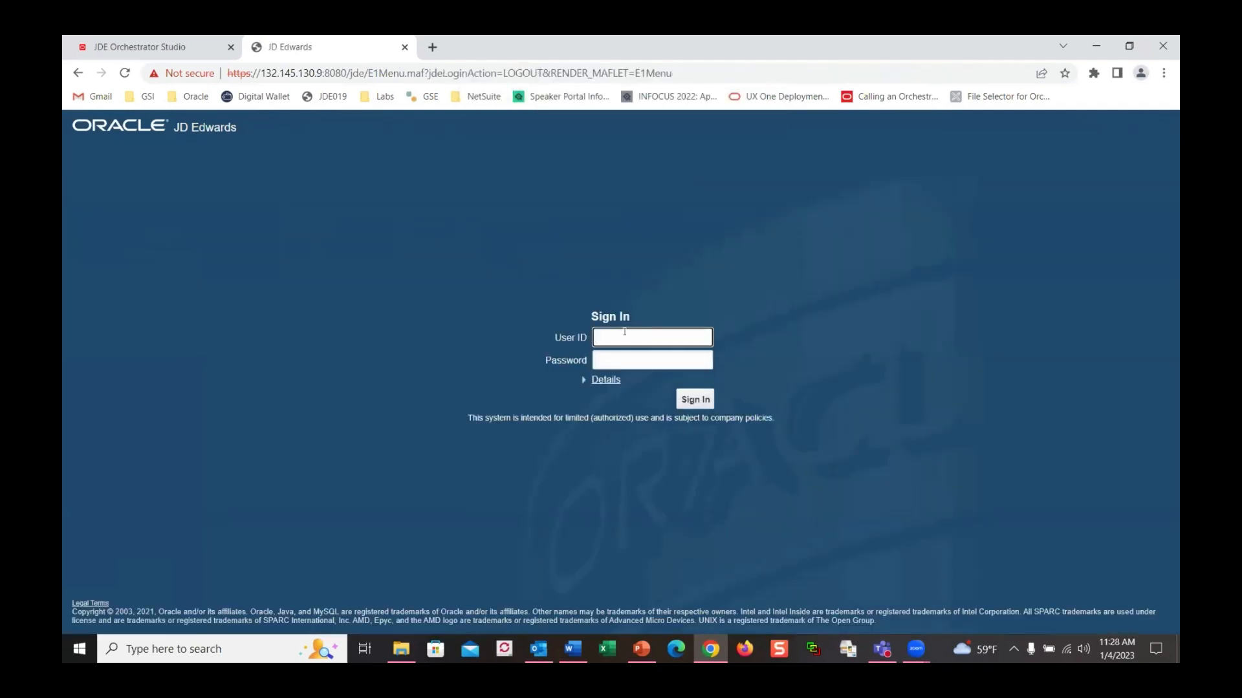
{"action": "type", "text": "jde"}
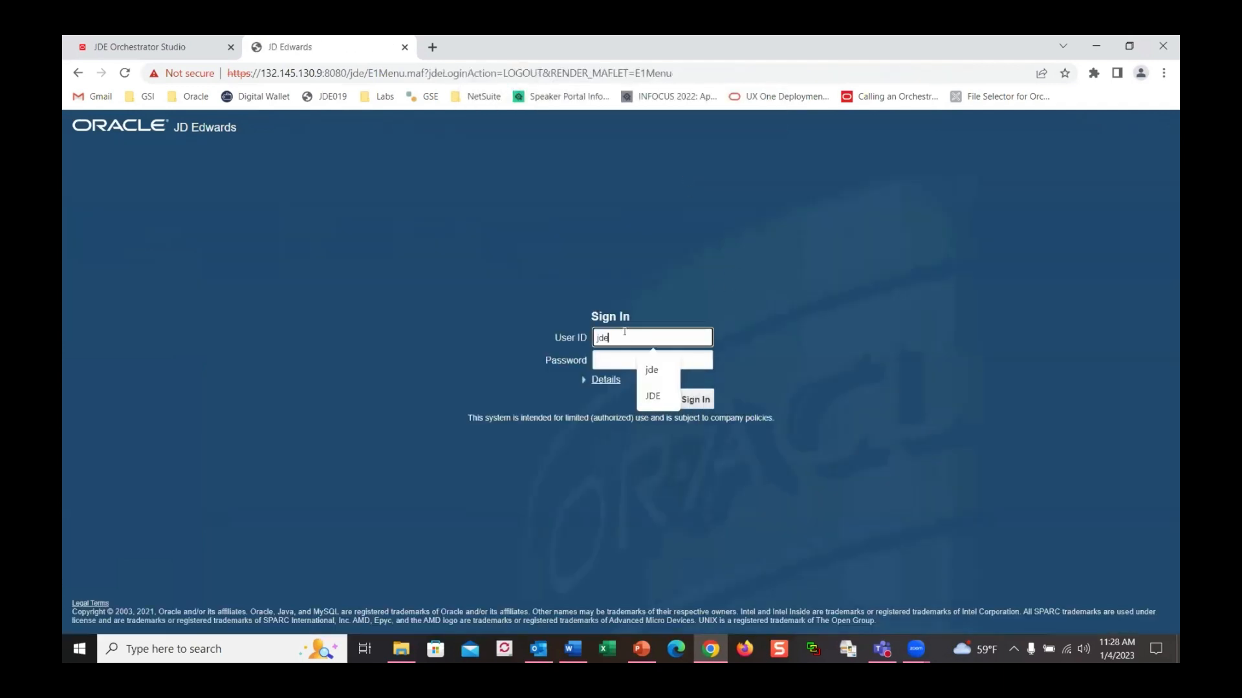
{"action": "key", "text": "Tab"}
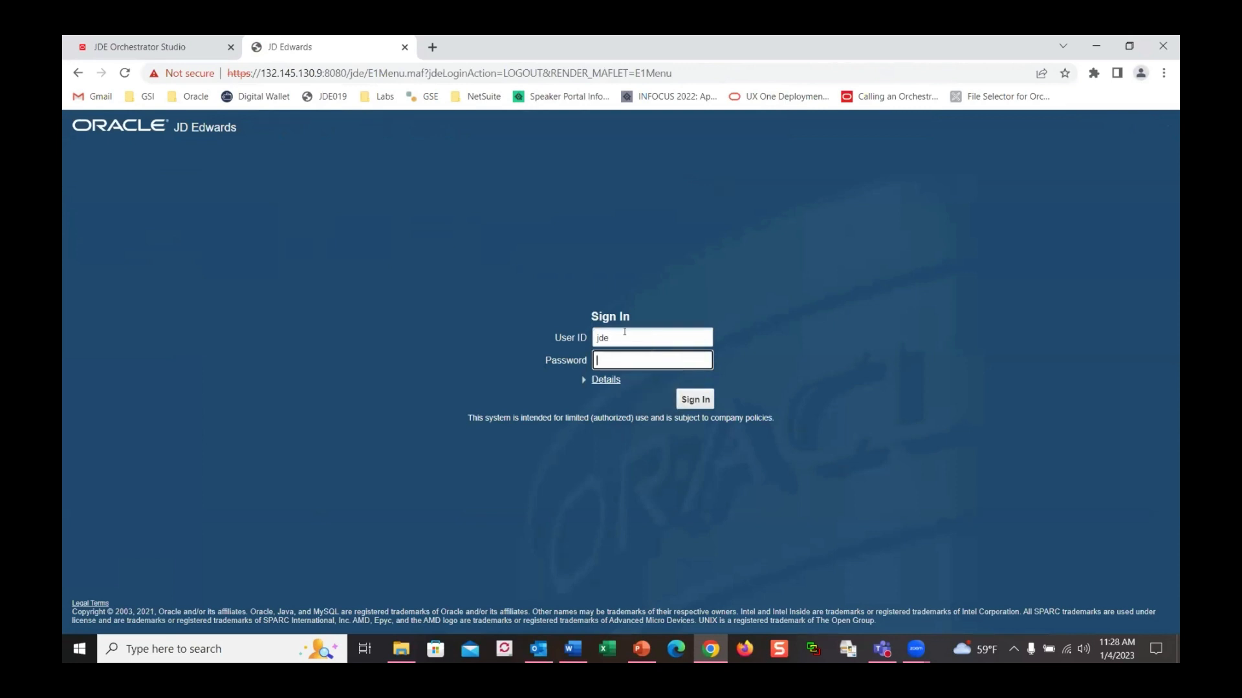
{"action": "type", "text": "jd••••••••"}
{"action": "left_click", "coordinate": [699, 400]}
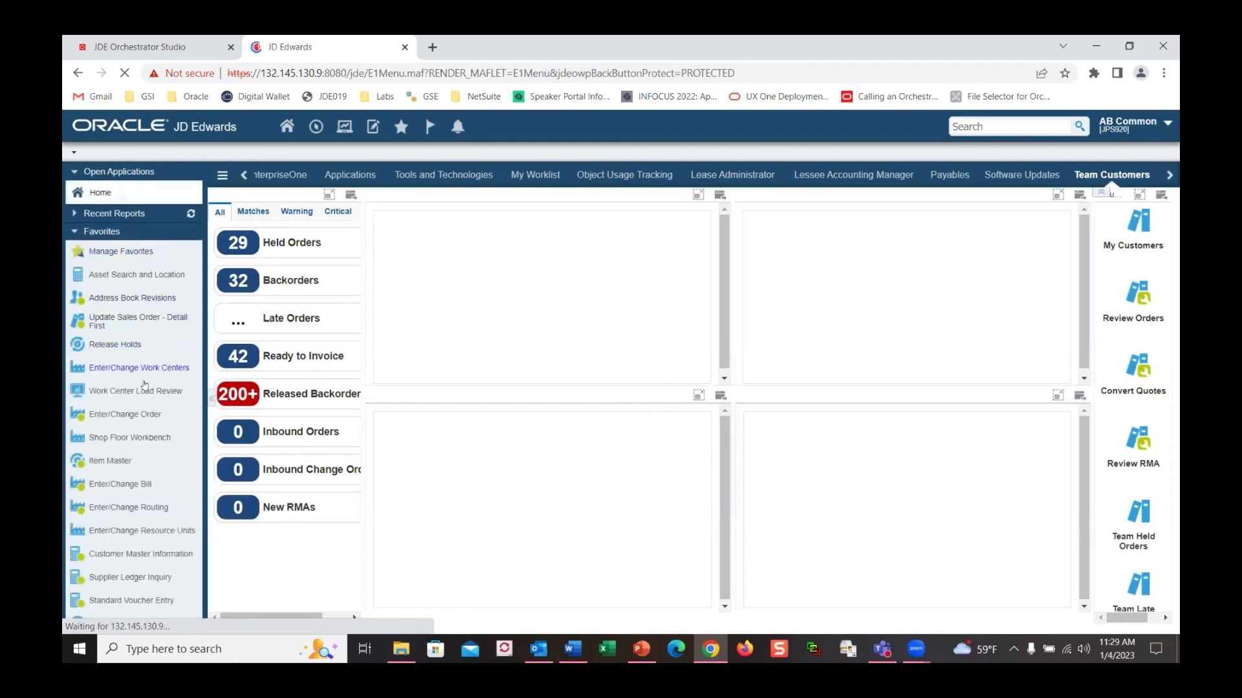
Open Update Sales Order - Detail First filtered to the Todays Orders query
{"action": "left_click", "coordinate": [112, 316]}
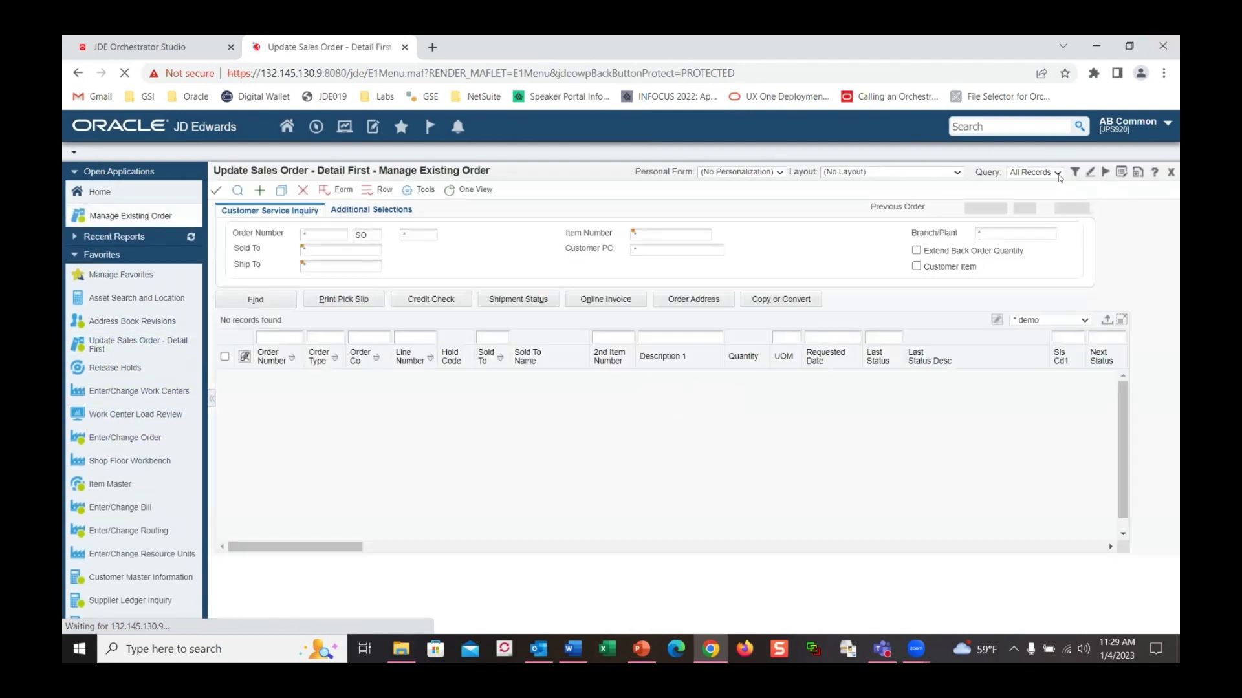
{"action": "left_click", "coordinate": [1057, 172]}
{"action": "left_click", "coordinate": [1026, 205]}
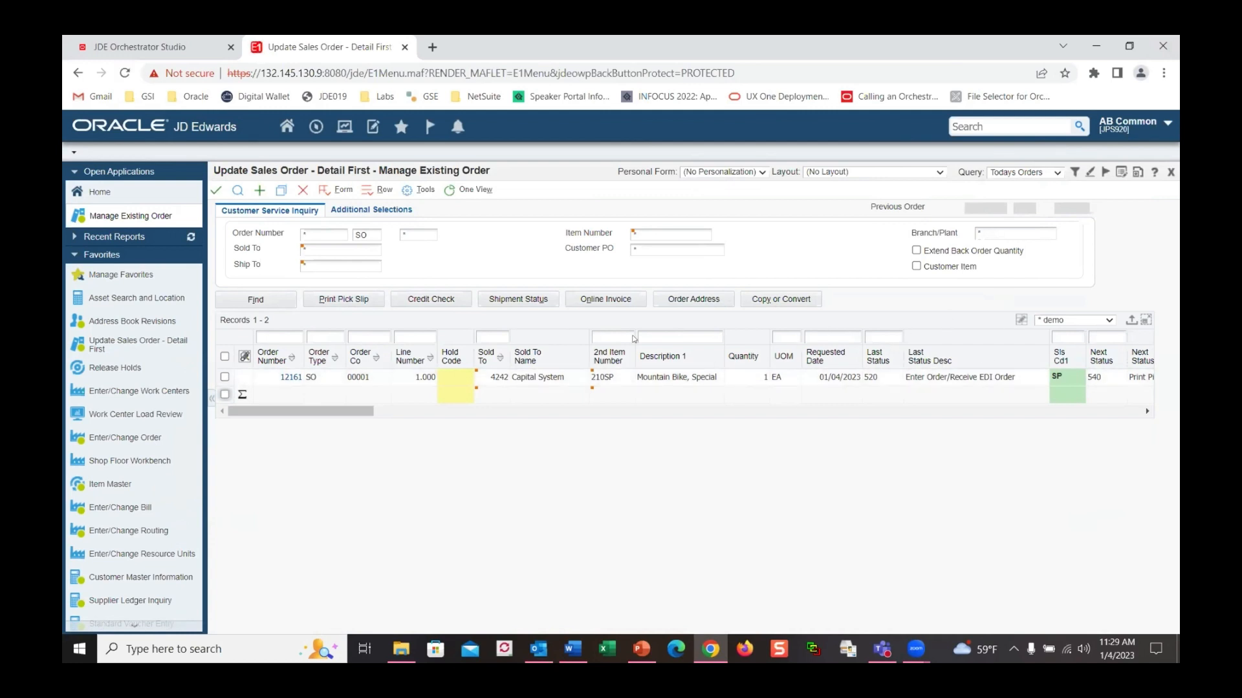
In Process Task Monitor, expand JDESOENTRY and order 12161 to review its workflow tasks, then close
{"action": "left_click", "coordinate": [316, 126]}
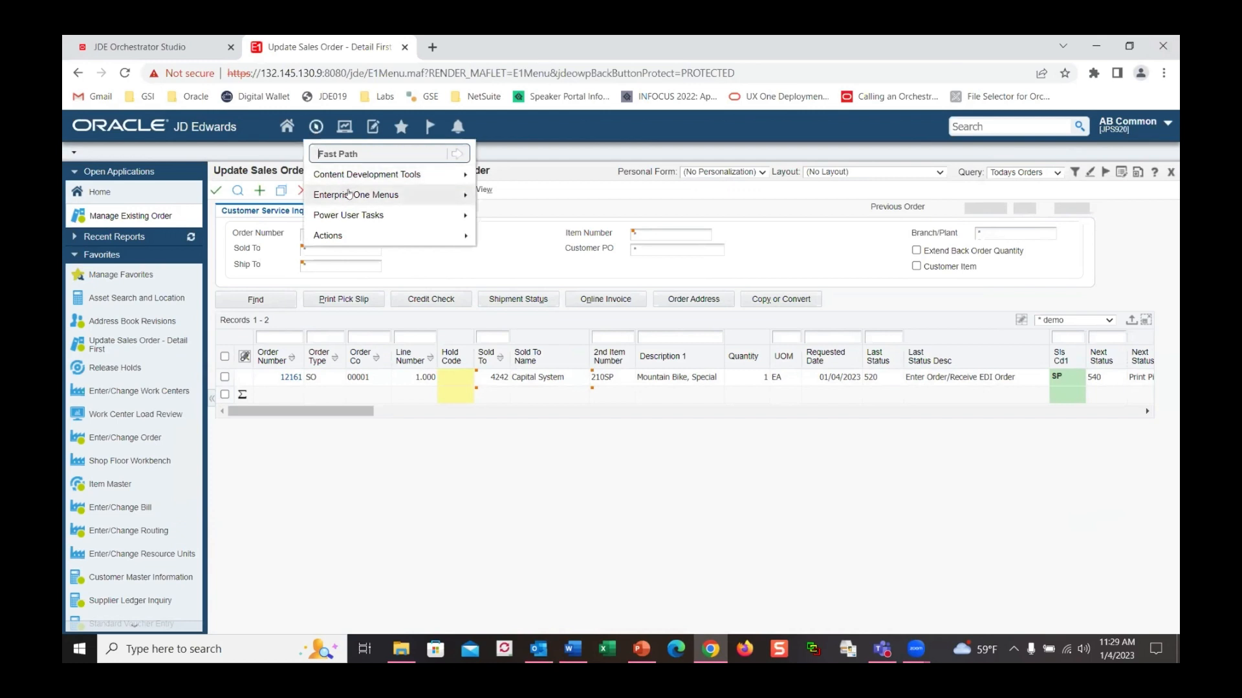
{"action": "mouse_move", "coordinate": [349, 195]}
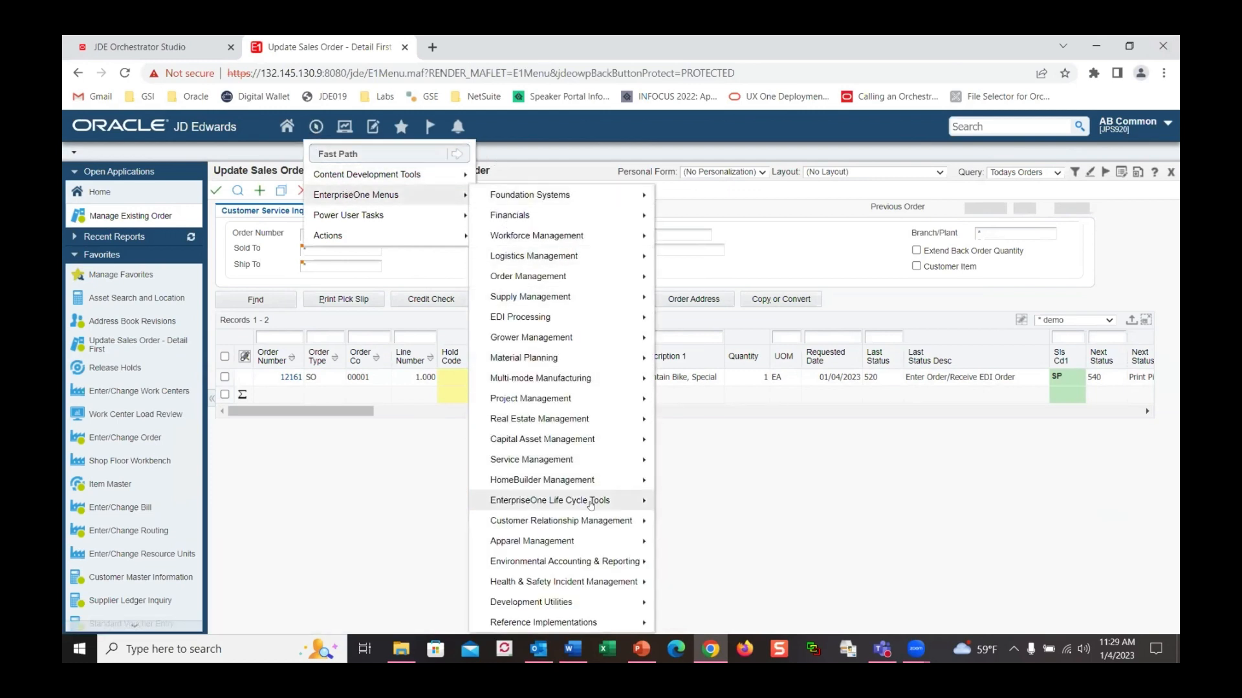
{"action": "mouse_move", "coordinate": [590, 502]}
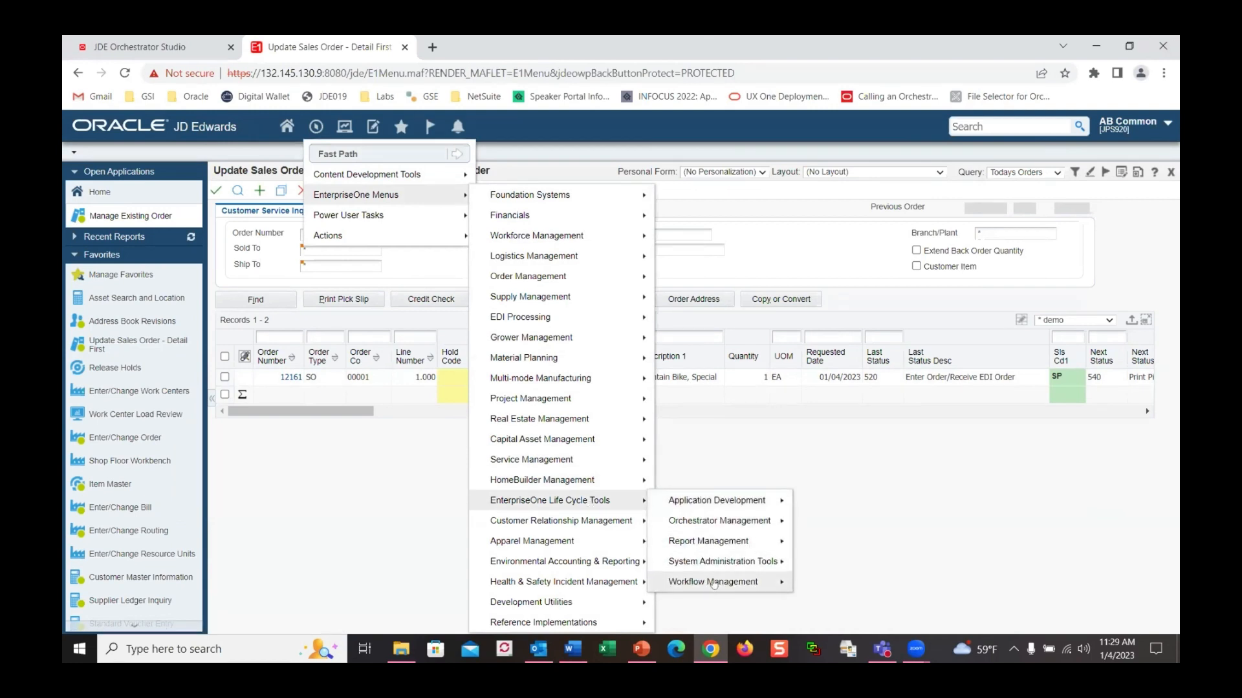
{"action": "mouse_move", "coordinate": [743, 579]}
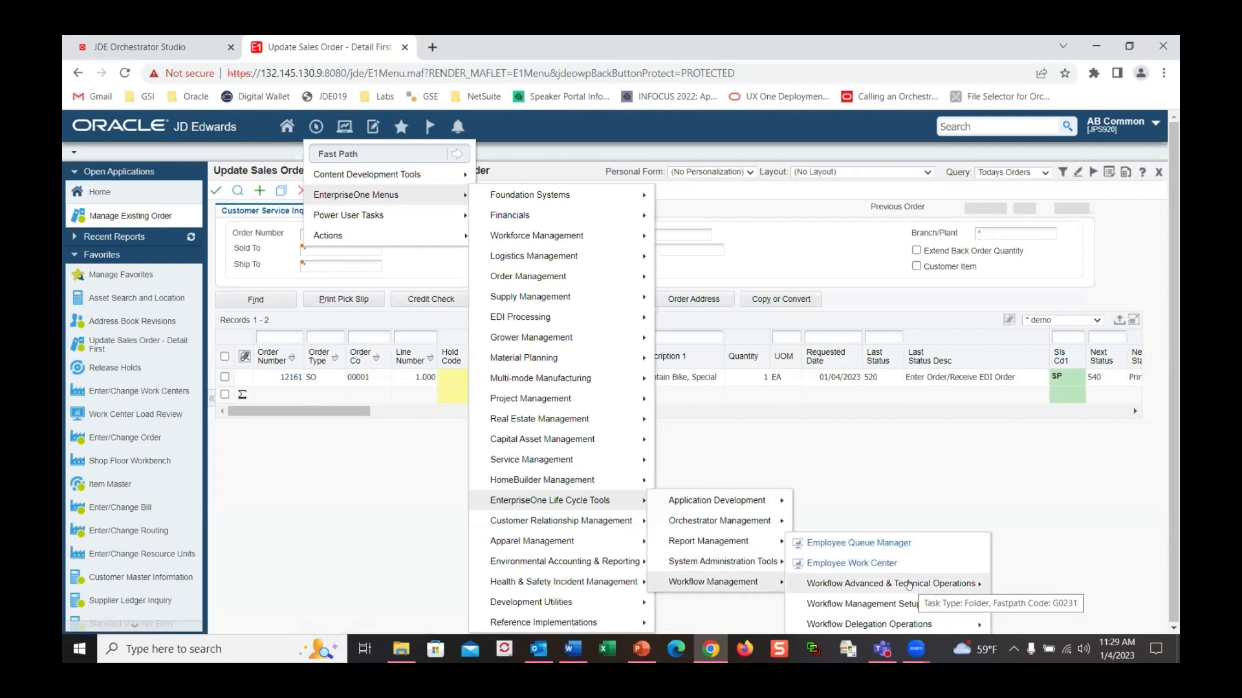
{"action": "mouse_move", "coordinate": [909, 584]}
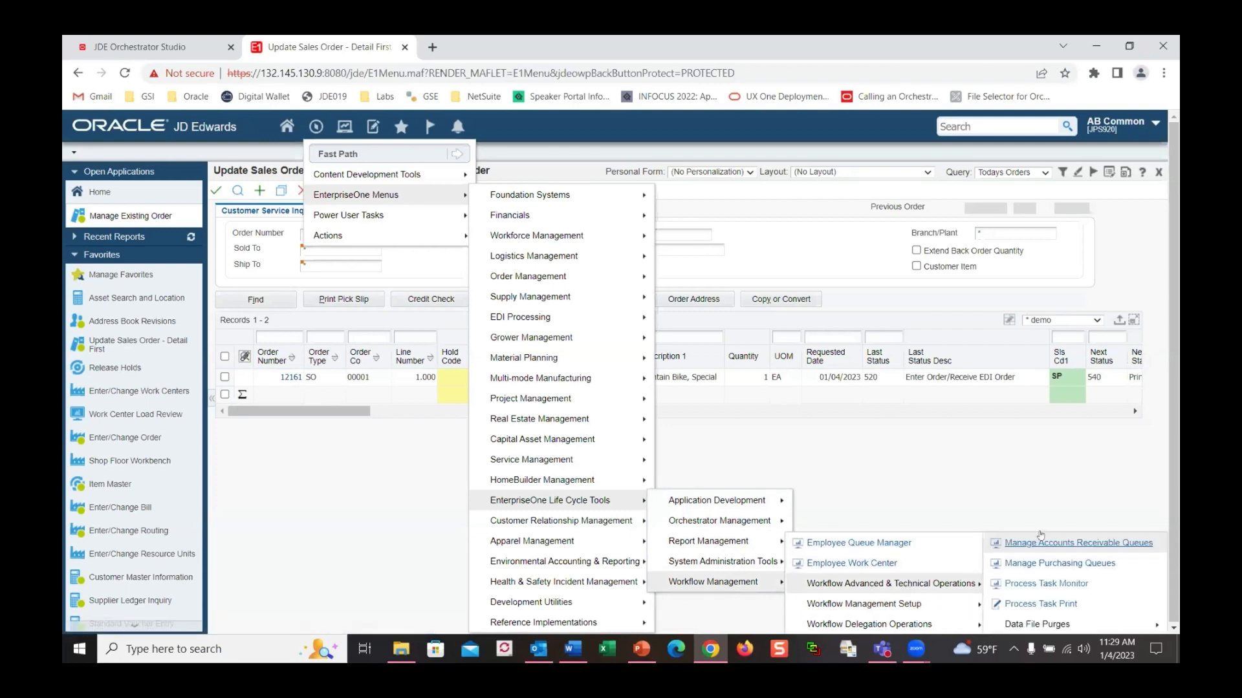
{"action": "left_click", "coordinate": [1045, 584]}
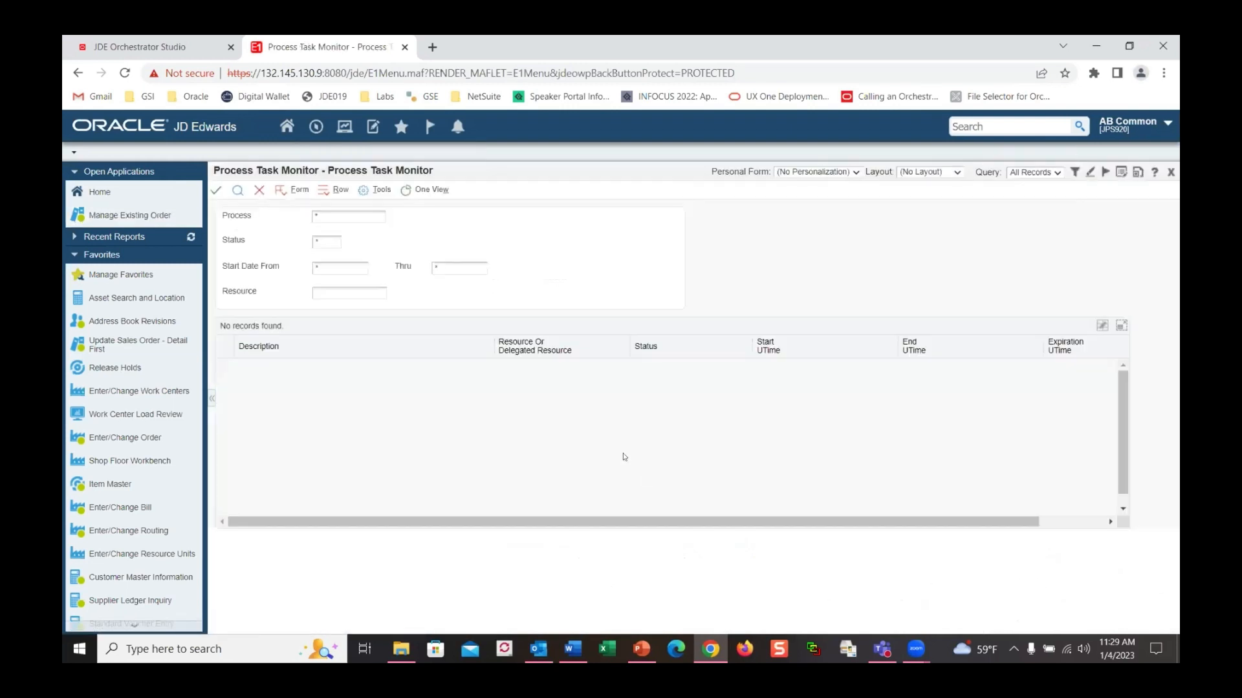
{"action": "left_click", "coordinate": [238, 191]}
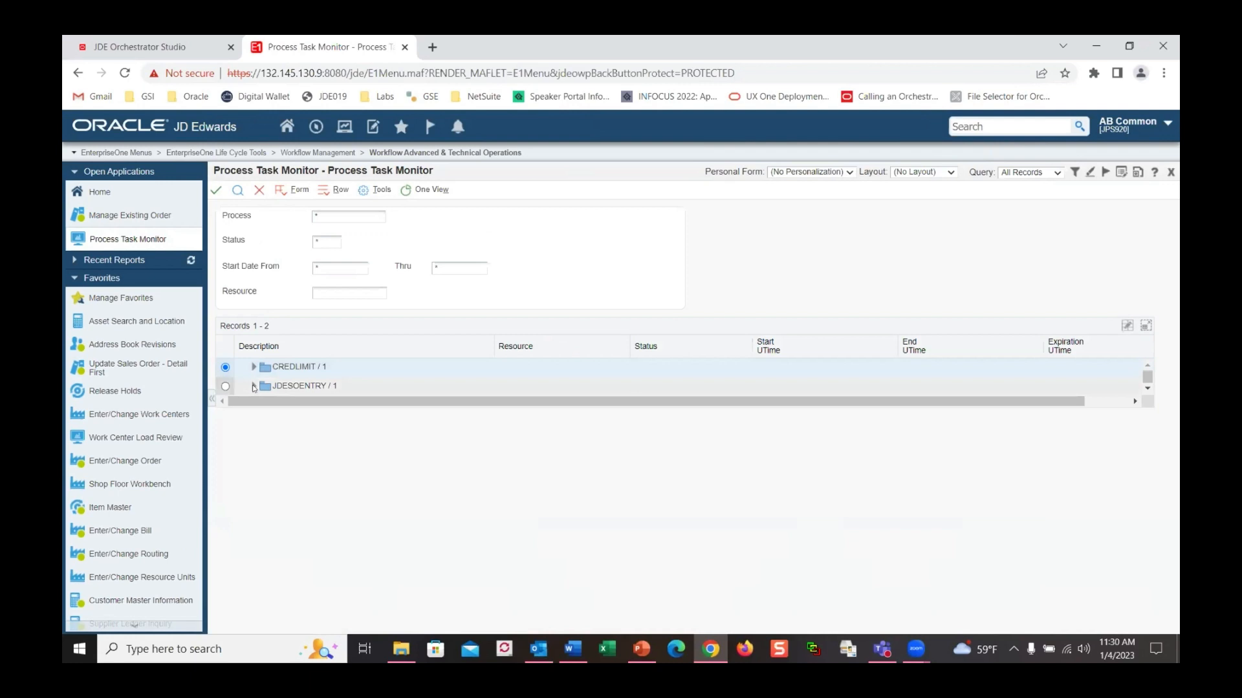
{"action": "left_click", "coordinate": [254, 387]}
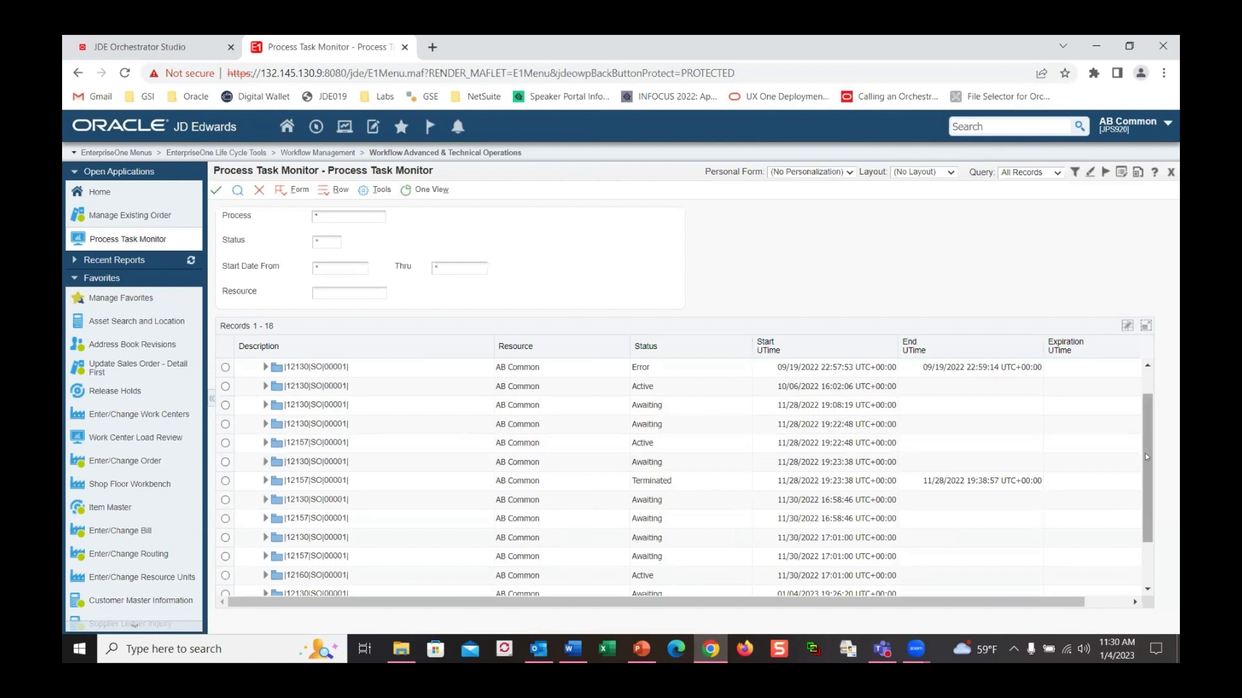
{"action": "scroll", "coordinate": [1146, 455], "scroll_direction": "down", "scroll_amount": 2}
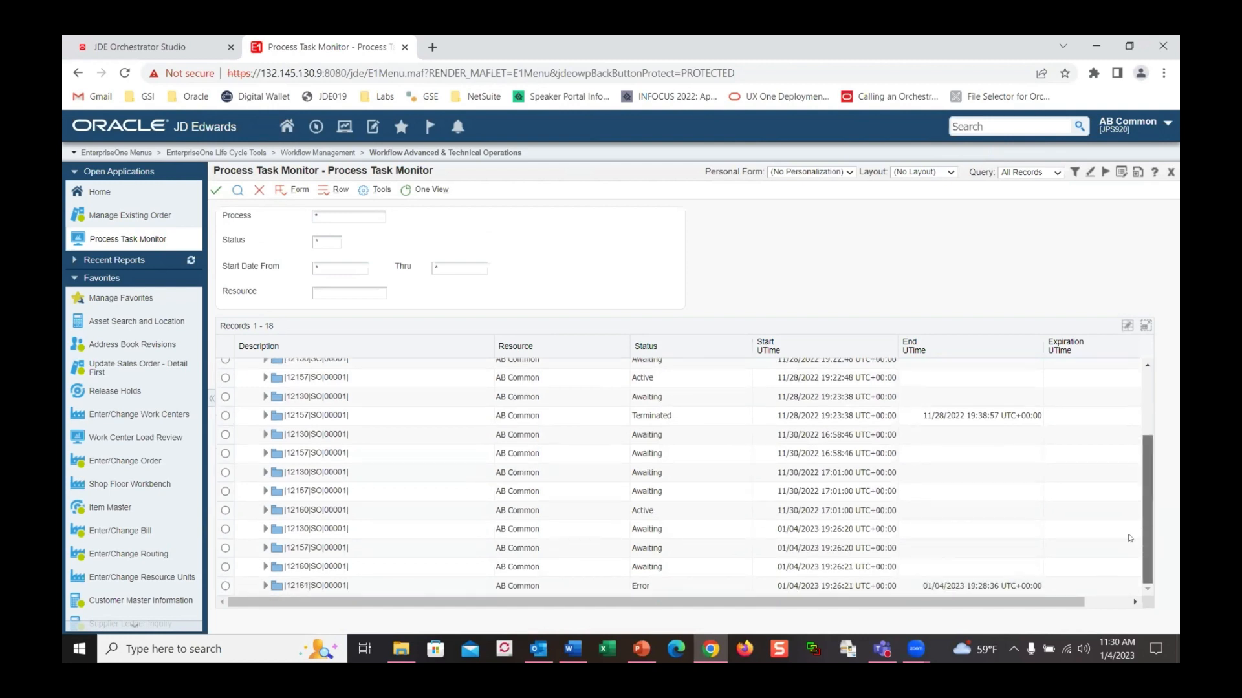
{"action": "left_click", "coordinate": [264, 586]}
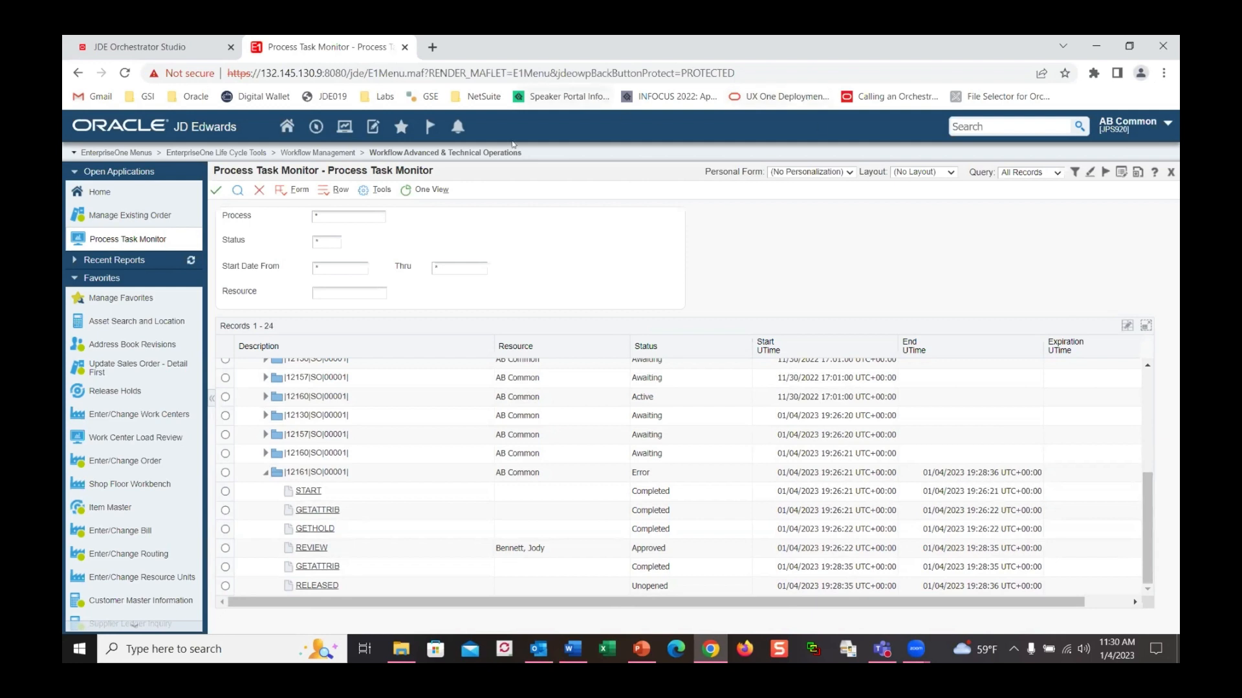
{"action": "left_click", "coordinate": [257, 190]}
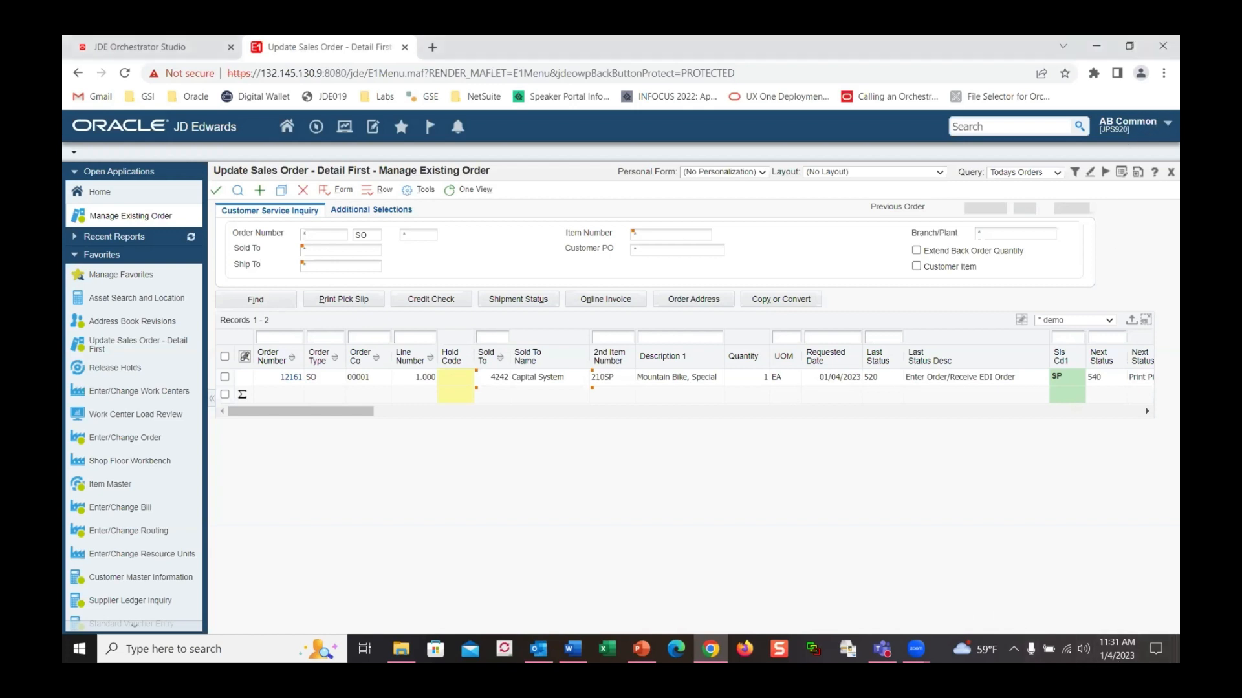
Open the JDE_NOTIFY_15_IncompleteLeaseTerms notification subscription settings
{"action": "left_click", "coordinate": [1158, 124]}
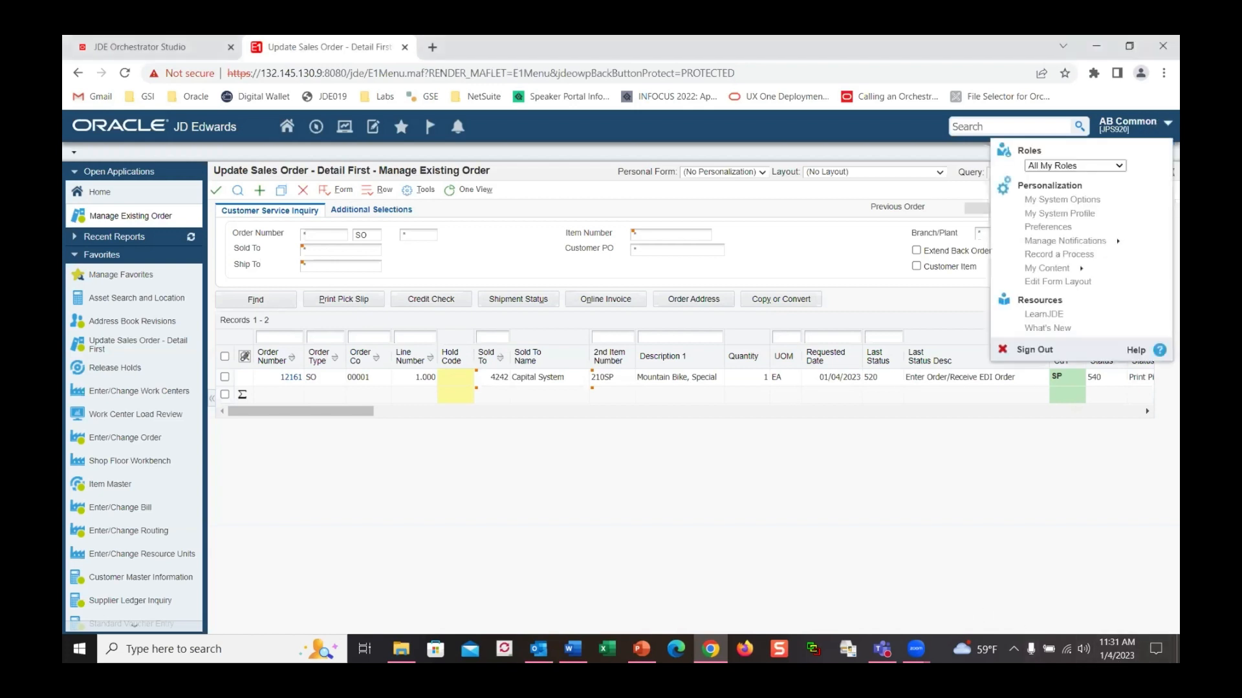
{"action": "left_click", "coordinate": [1096, 242]}
{"action": "left_click", "coordinate": [1084, 256]}
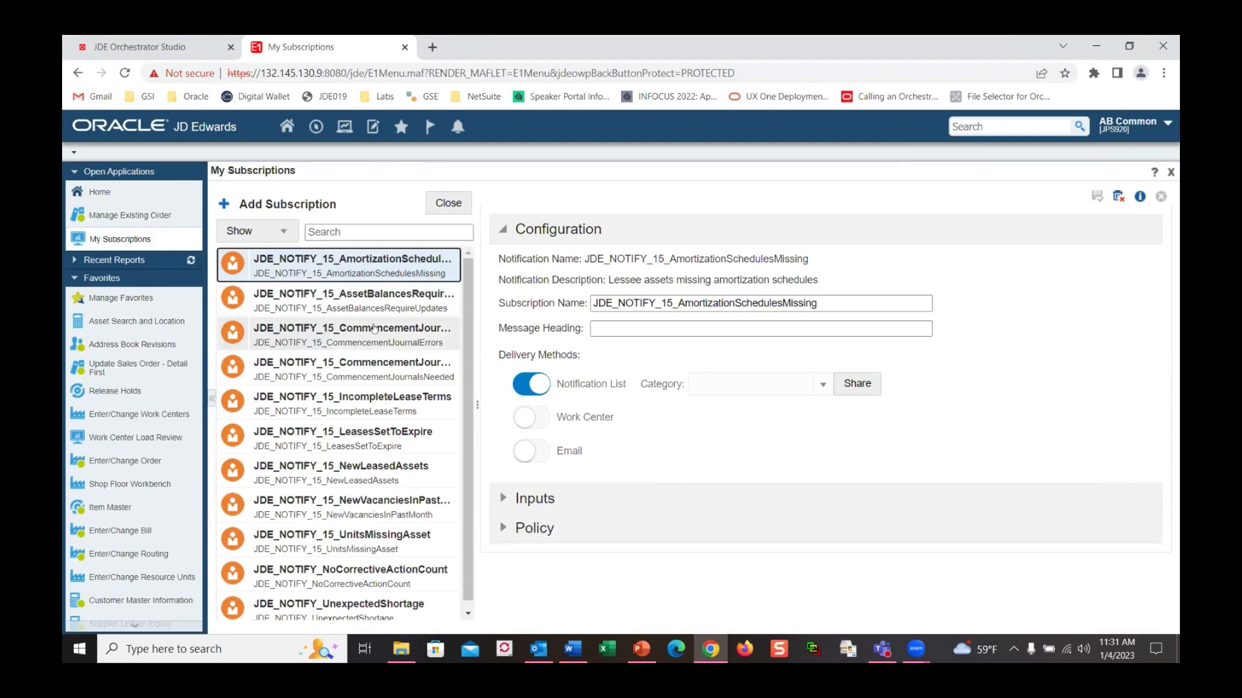
{"action": "left_click", "coordinate": [384, 405]}
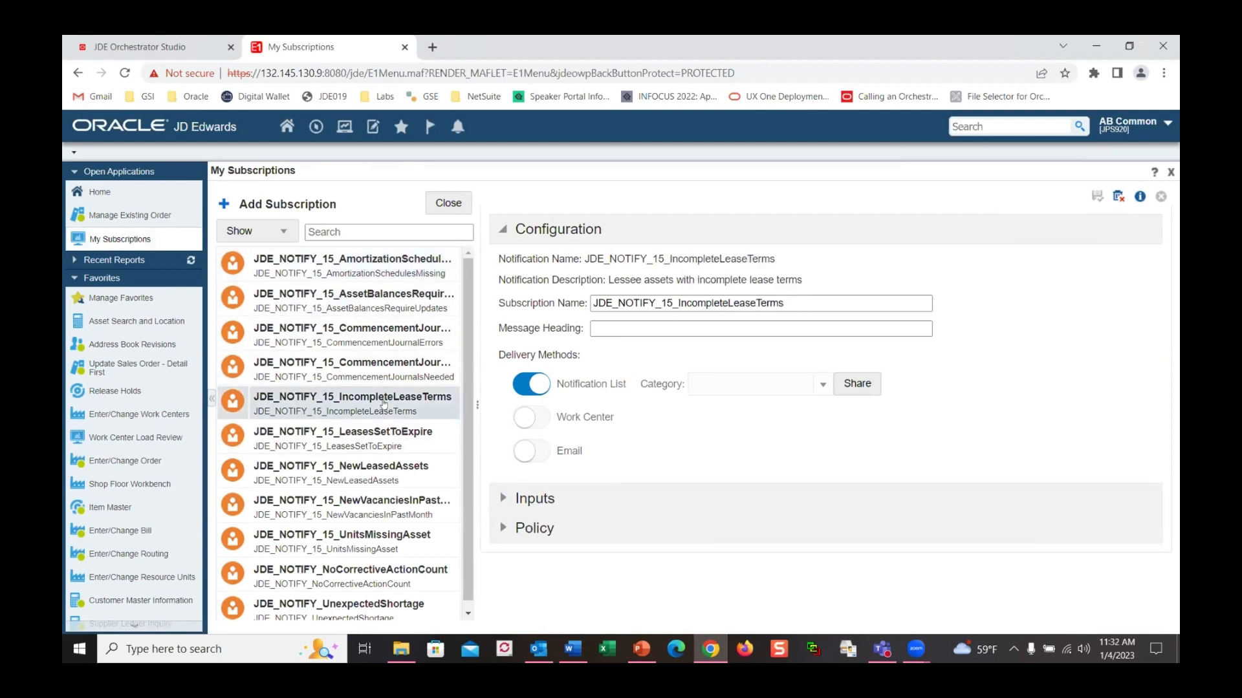
Turn on email delivery, then cancel and discard the subscription changes
{"action": "left_click", "coordinate": [541, 454]}
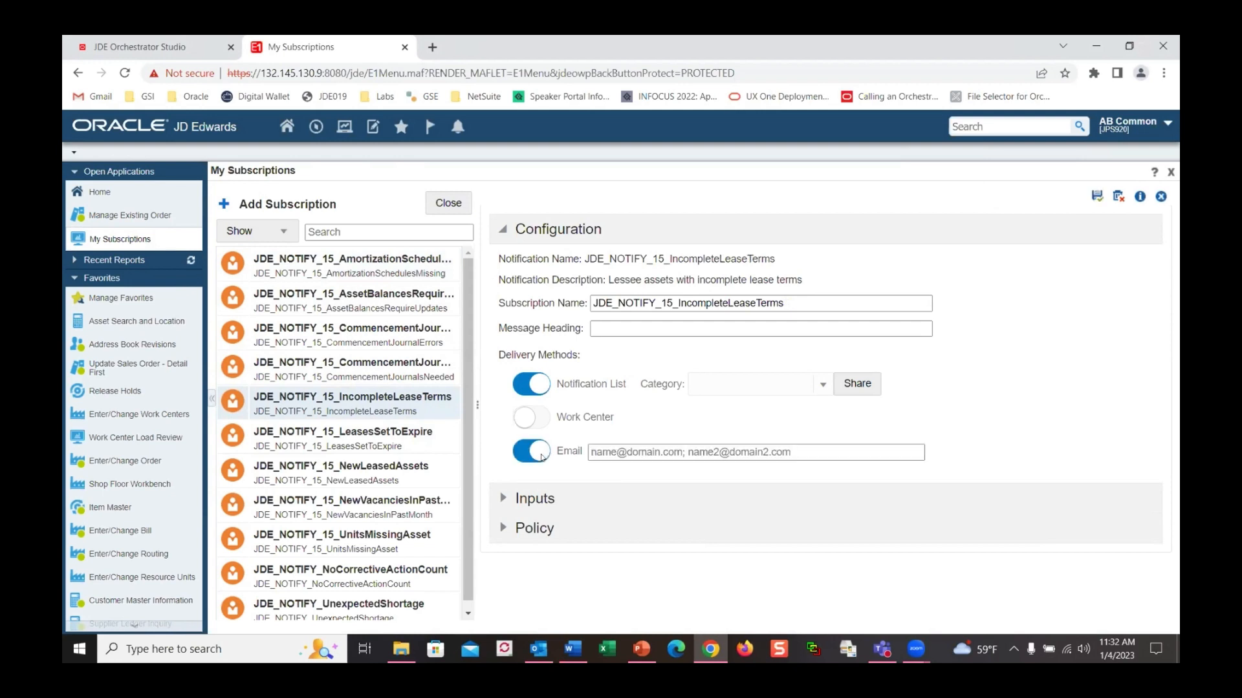
{"action": "left_click", "coordinate": [811, 453]}
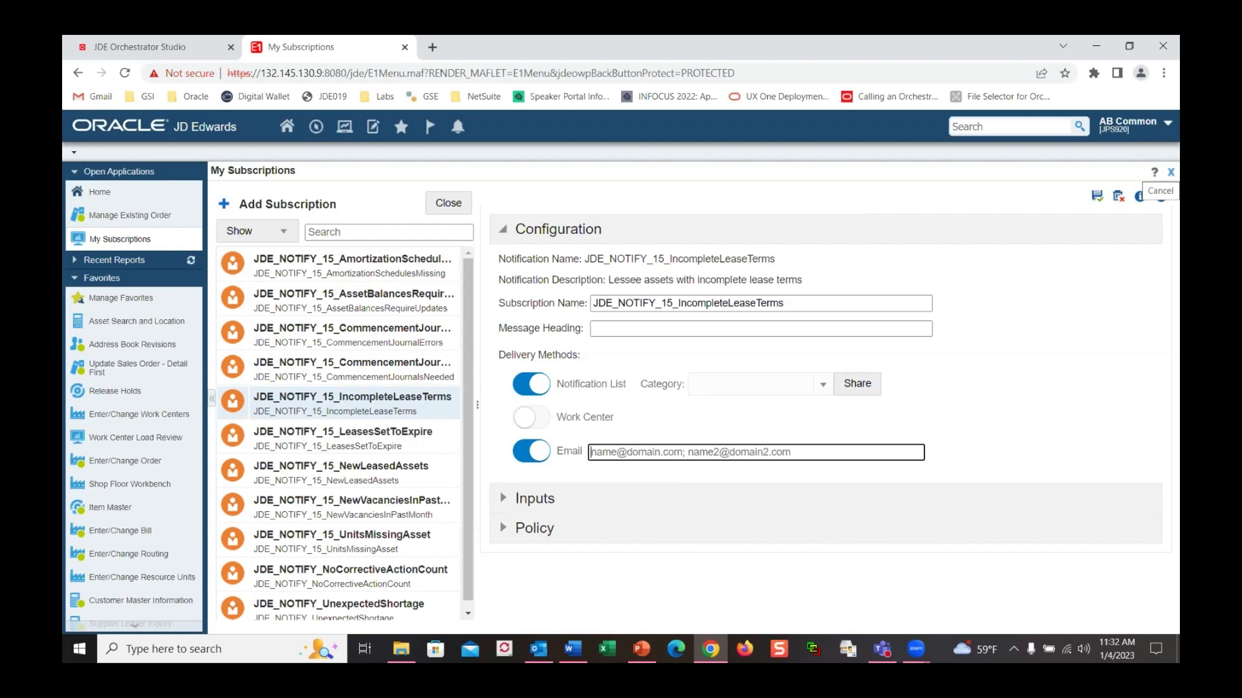
{"action": "left_click", "coordinate": [1160, 194]}
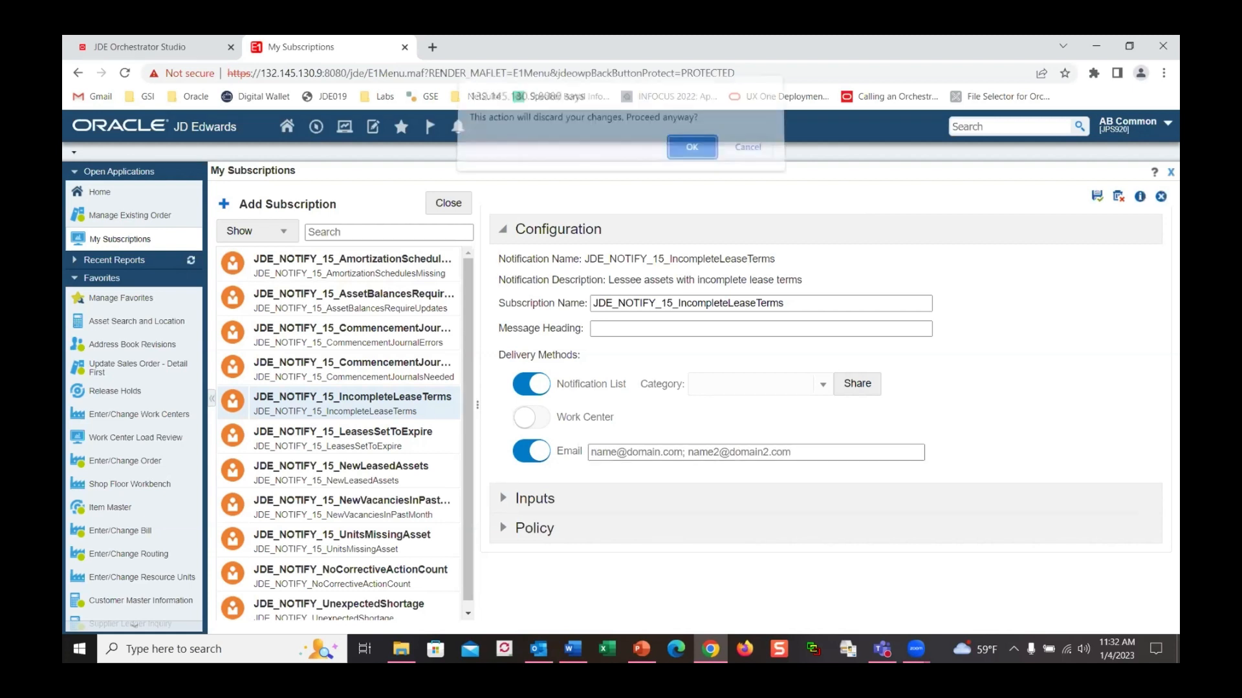
{"action": "left_click", "coordinate": [691, 156]}
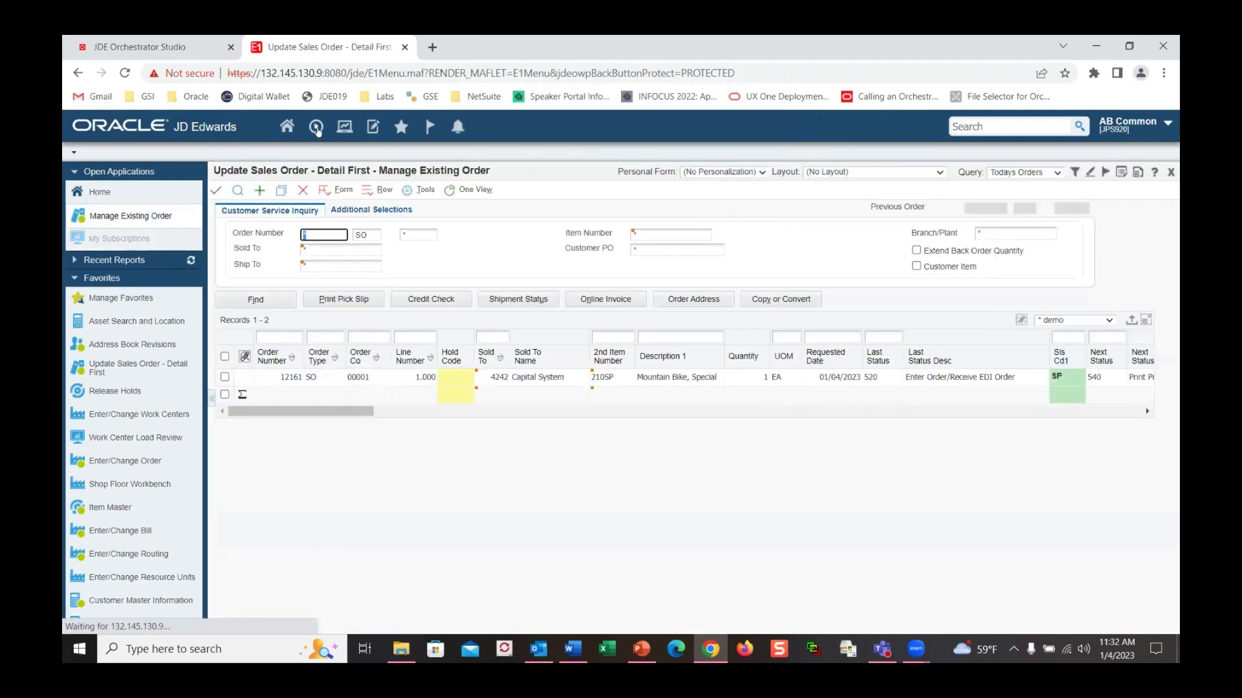
Search Work With Addresses by a wildcard Alpha Name for the approver's contacts
{"action": "left_click", "coordinate": [315, 126]}
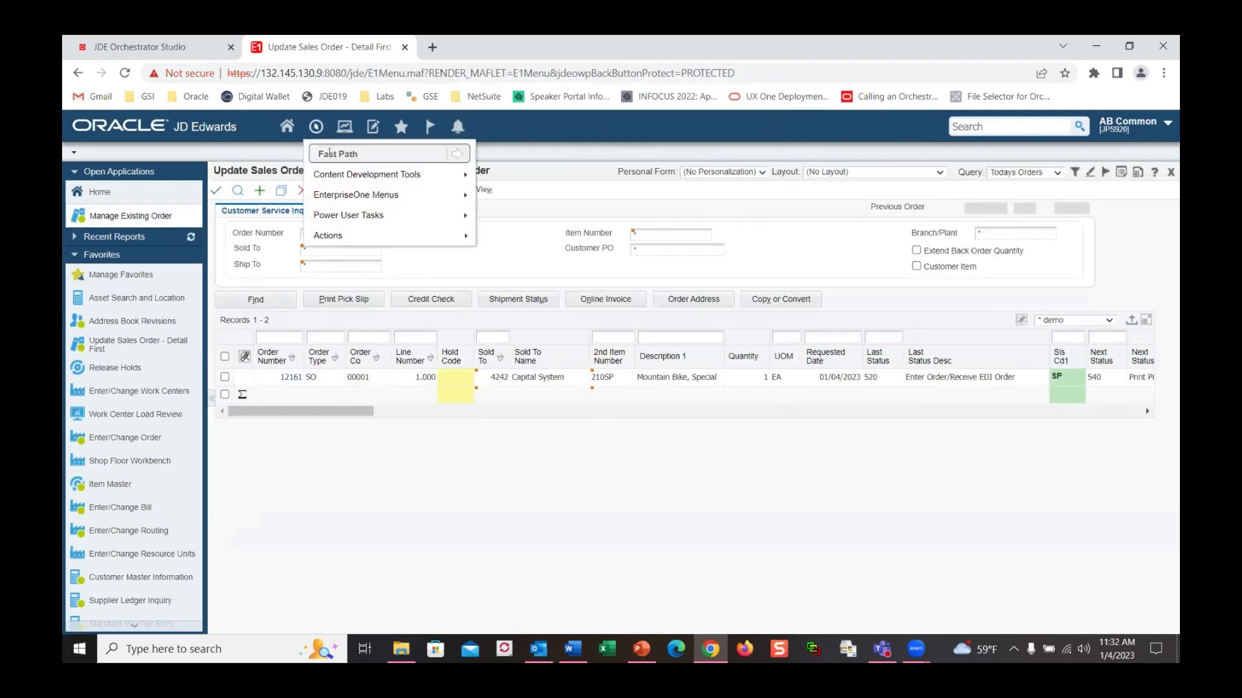
{"action": "type", "text": "ab"}
{"action": "left_click", "coordinate": [451, 154]}
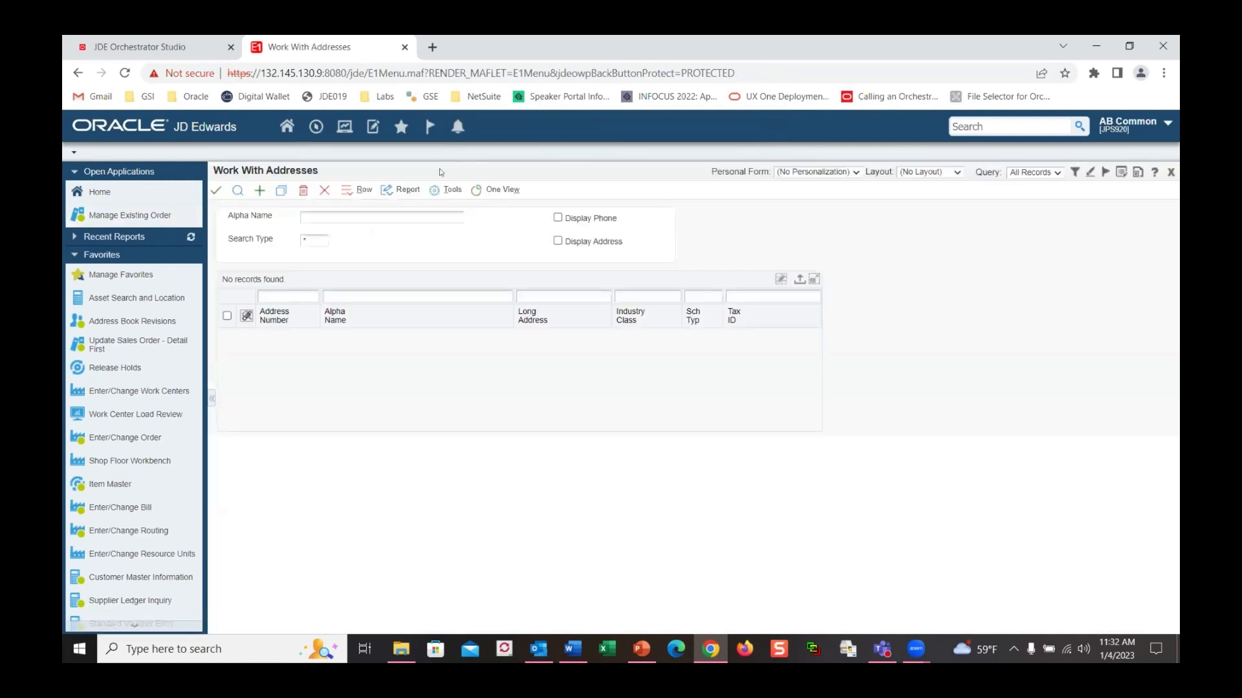
{"action": "left_click", "coordinate": [336, 299]}
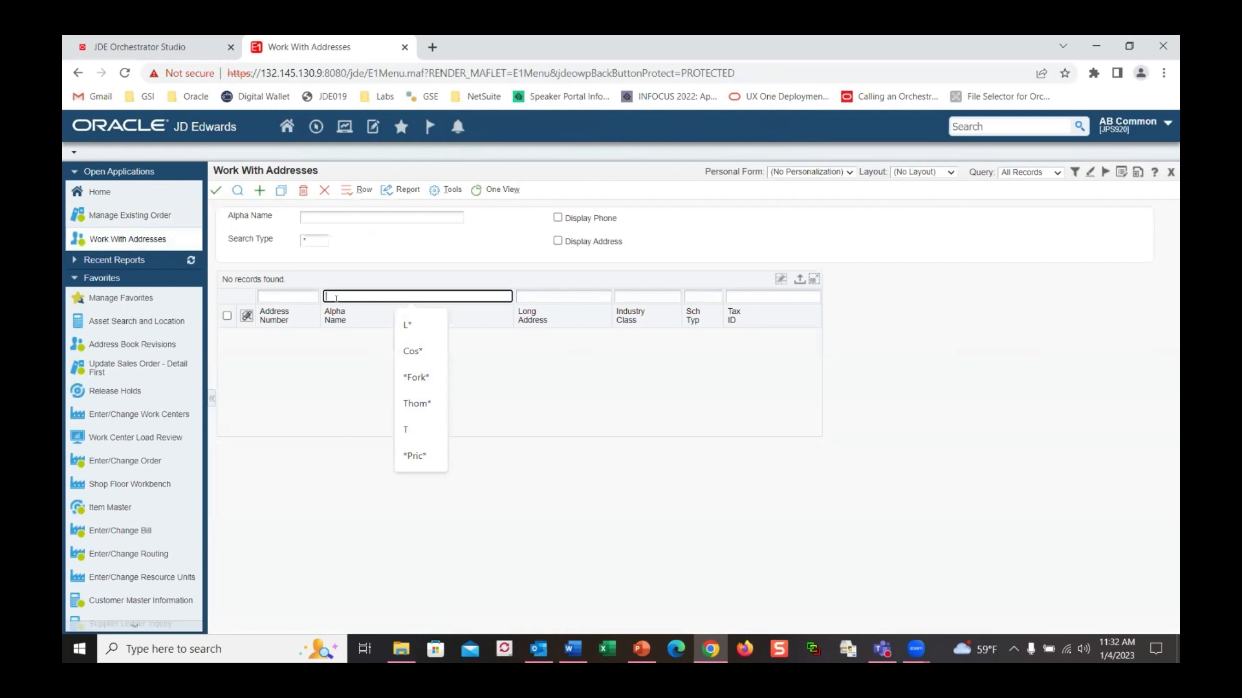
{"action": "type", "text": "*J"}
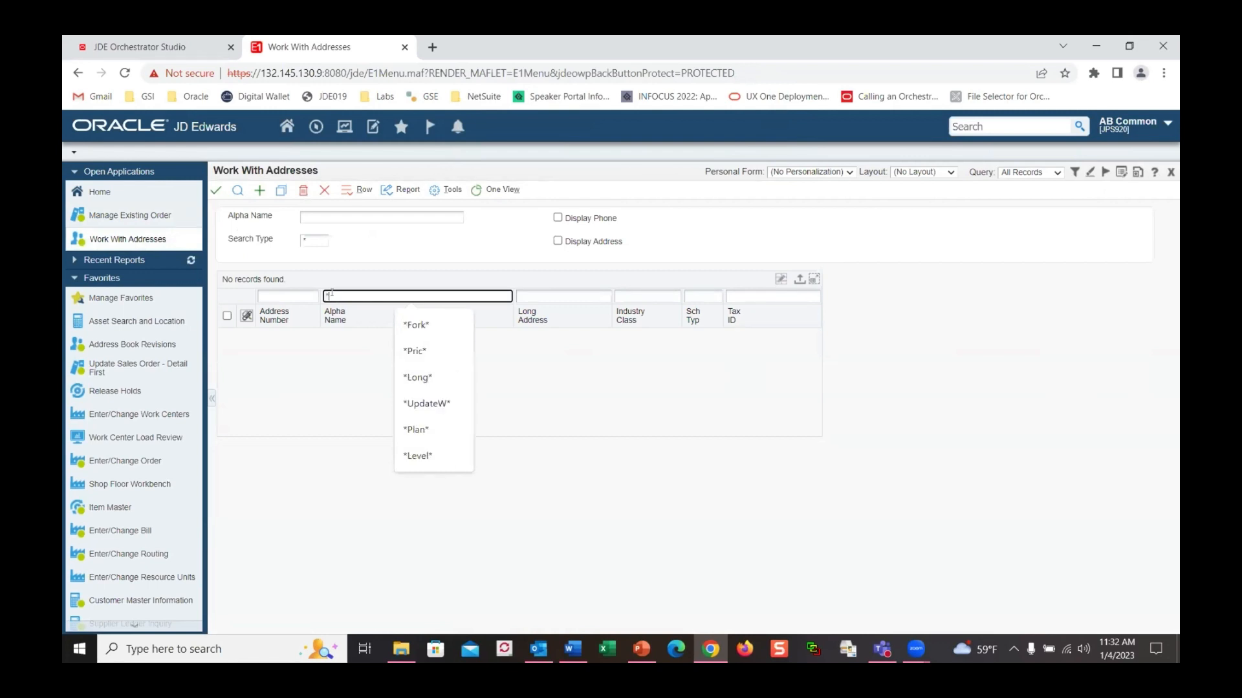
{"action": "type", "text": "ody*"}
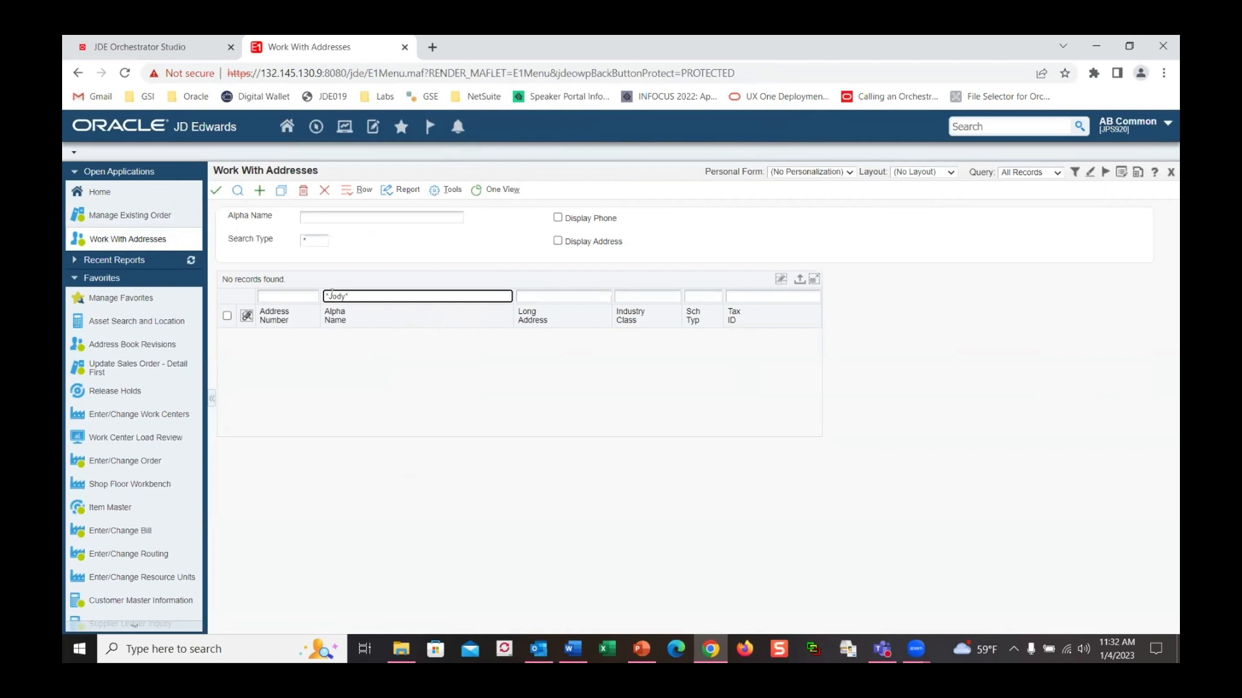
{"action": "key", "text": "Return"}
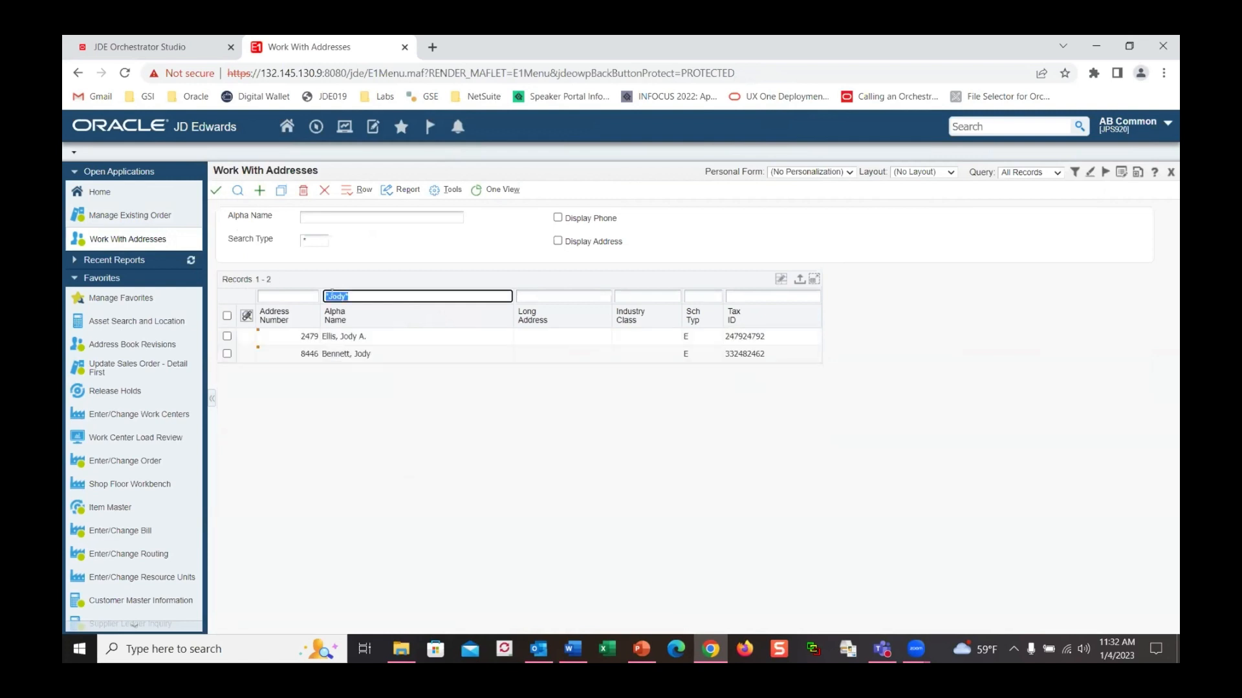
Open Who's Who for the second matching contact, then its Email / Internet entries
{"action": "left_click", "coordinate": [227, 354]}
{"action": "right_click", "coordinate": [230, 356]}
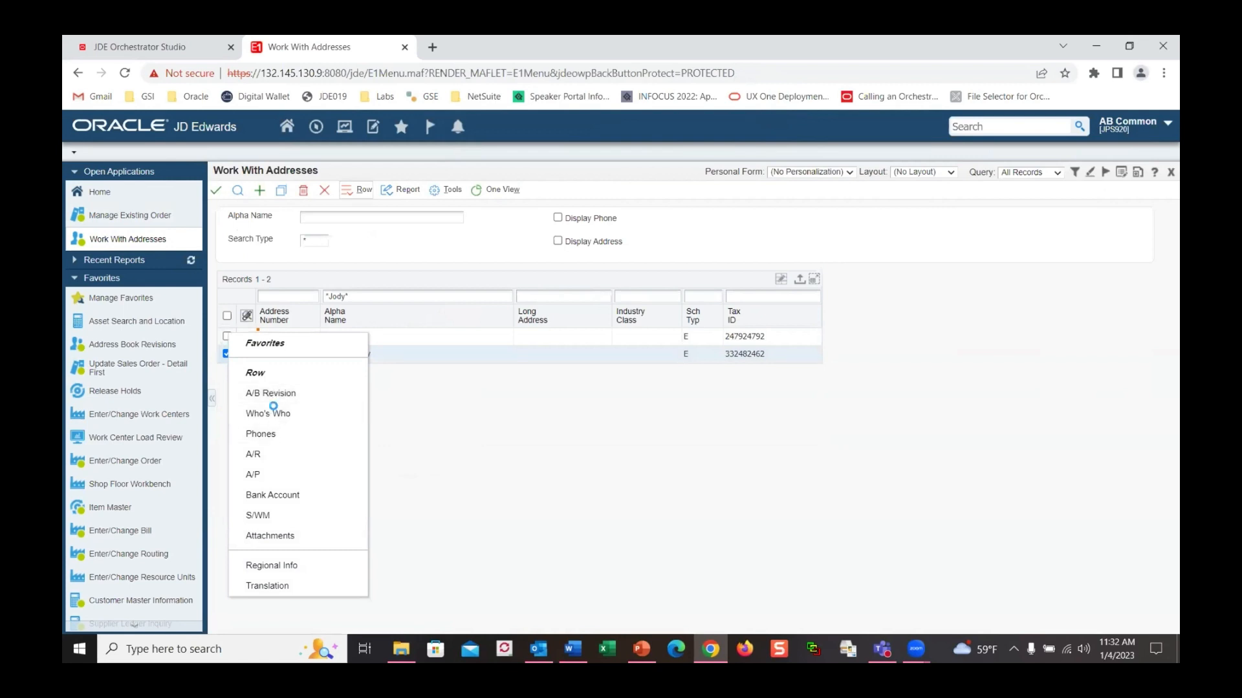
{"action": "left_click", "coordinate": [273, 401]}
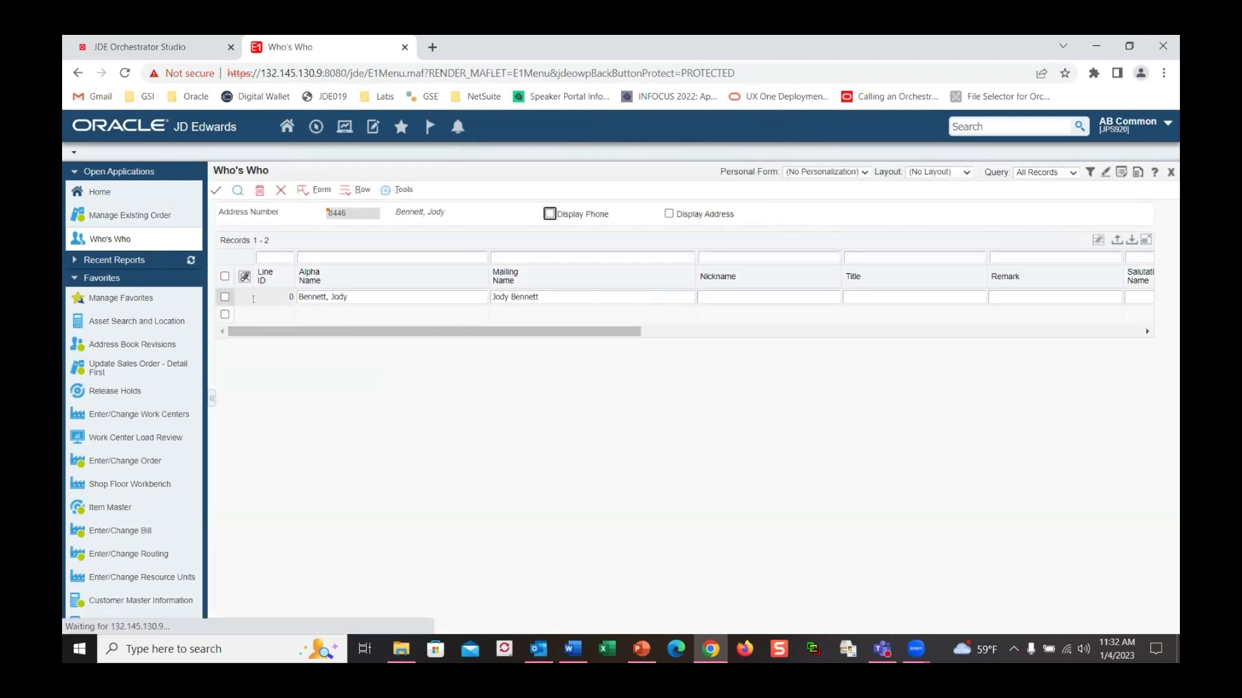
{"action": "left_click", "coordinate": [225, 298]}
{"action": "right_click", "coordinate": [225, 301]}
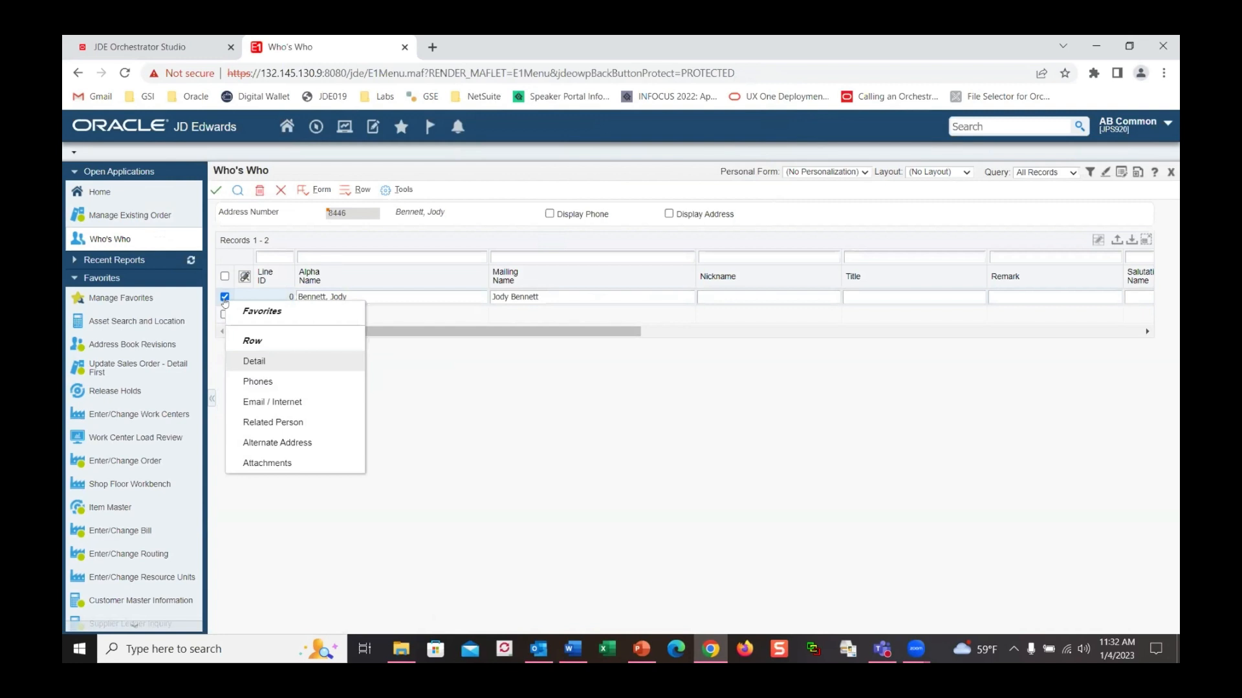
{"action": "left_click", "coordinate": [265, 400]}
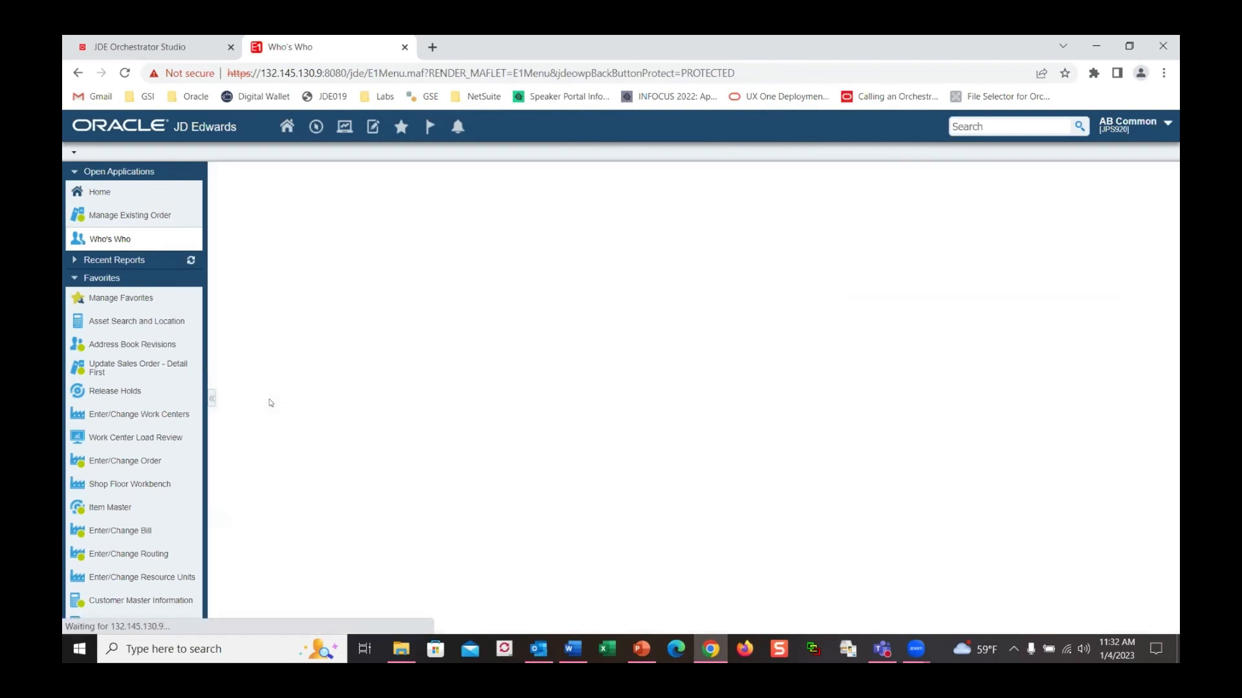
Add the approver's email address as type Email address with Messaging Indicator 1 and save
{"action": "left_click", "coordinate": [377, 296]}
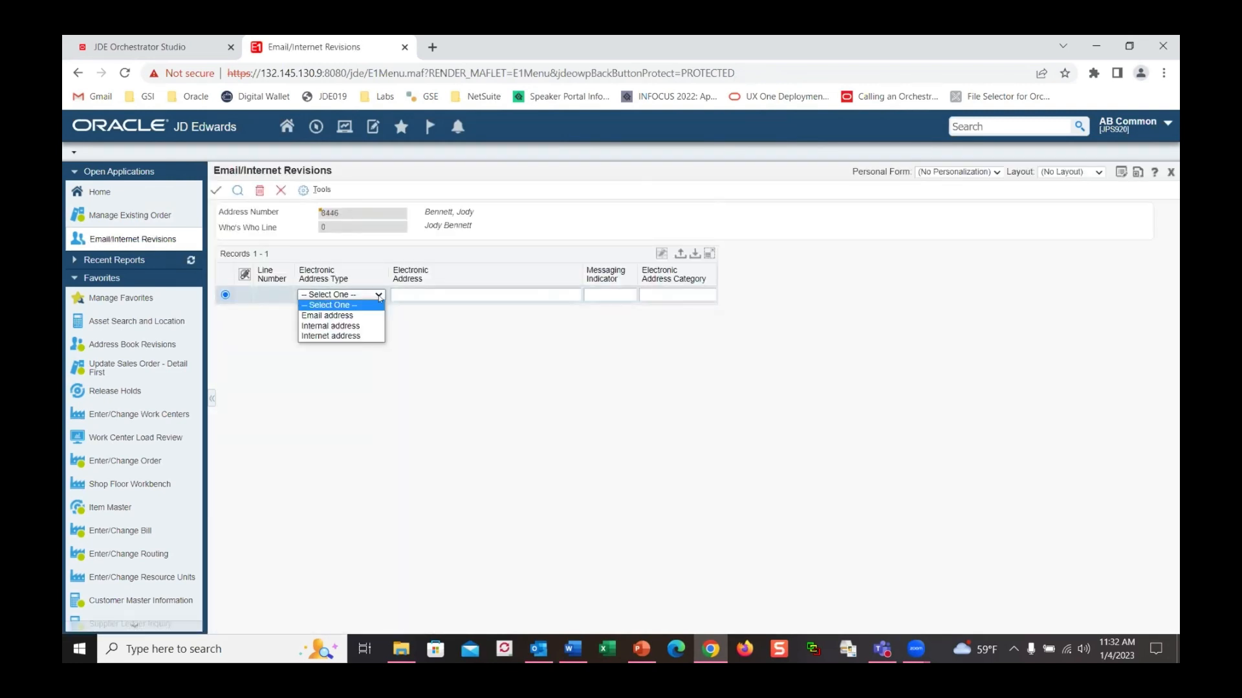
{"action": "left_click", "coordinate": [328, 316]}
{"action": "left_click", "coordinate": [401, 295]}
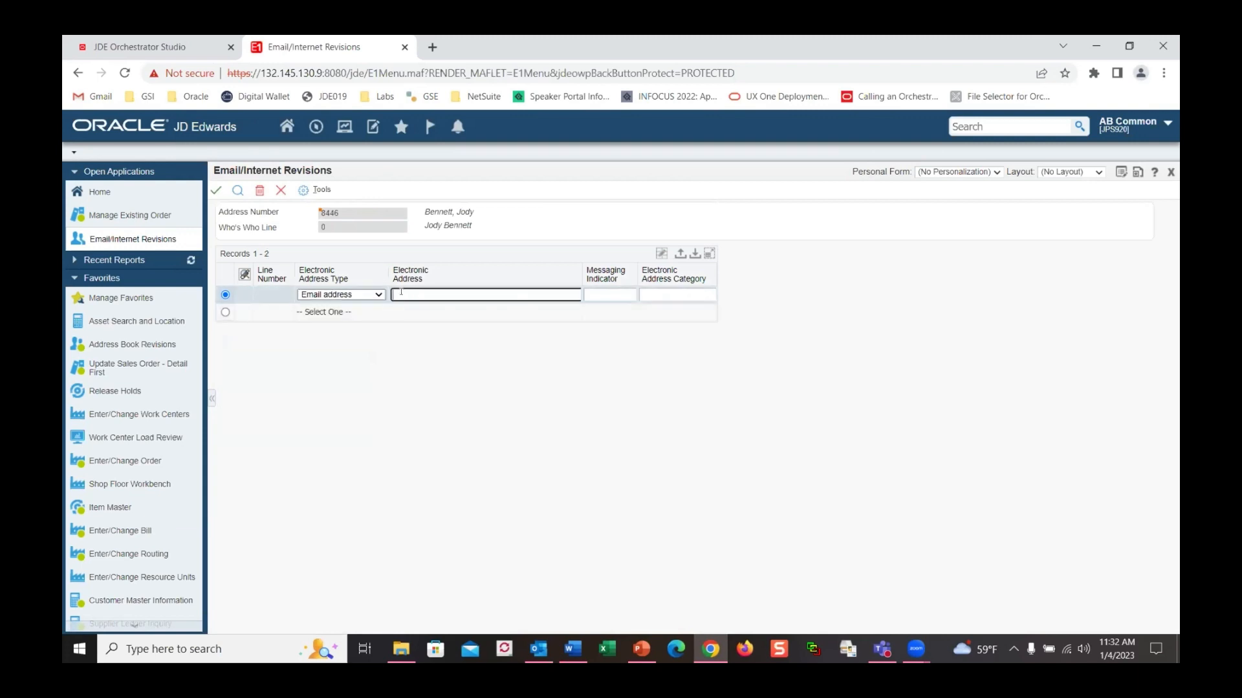
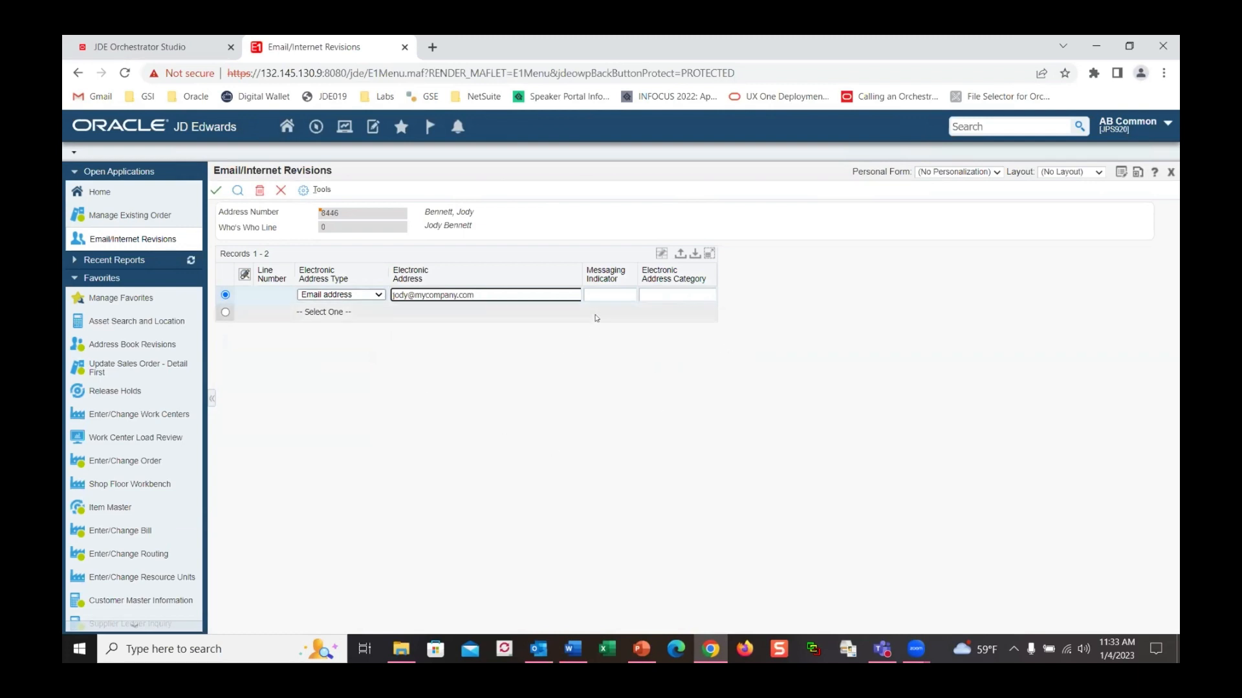
{"action": "left_click", "coordinate": [620, 294]}
{"action": "left_click", "coordinate": [631, 294]}
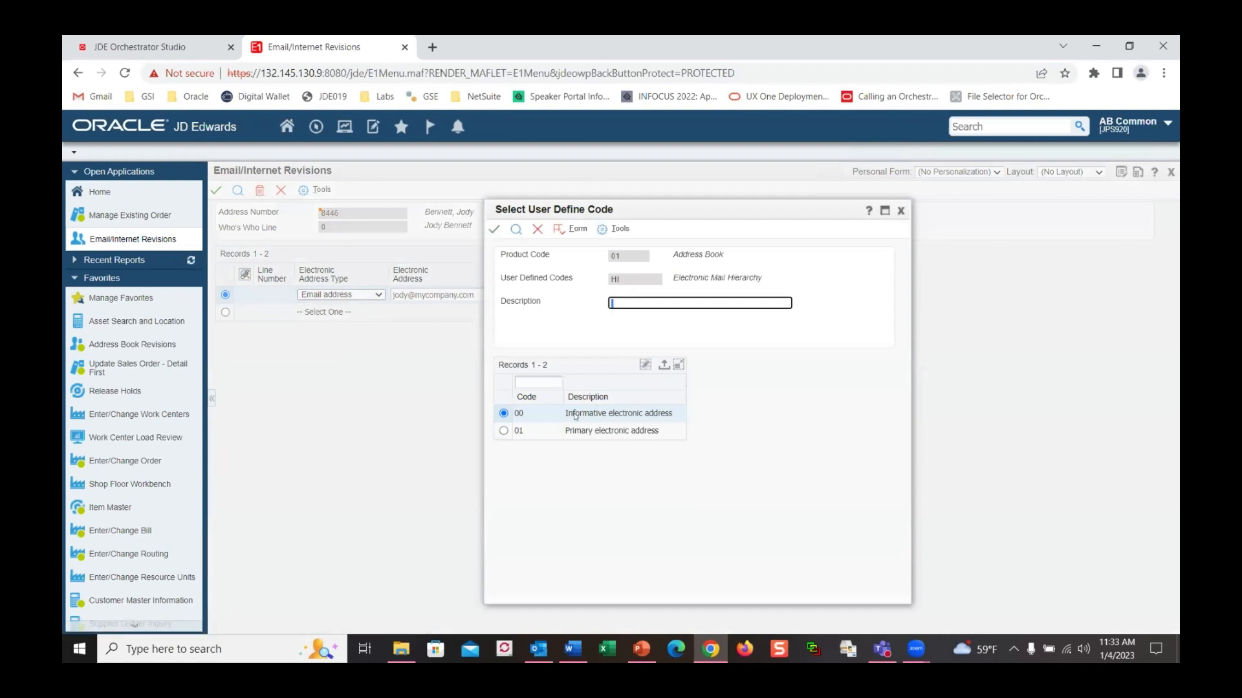
{"action": "left_click", "coordinate": [503, 432]}
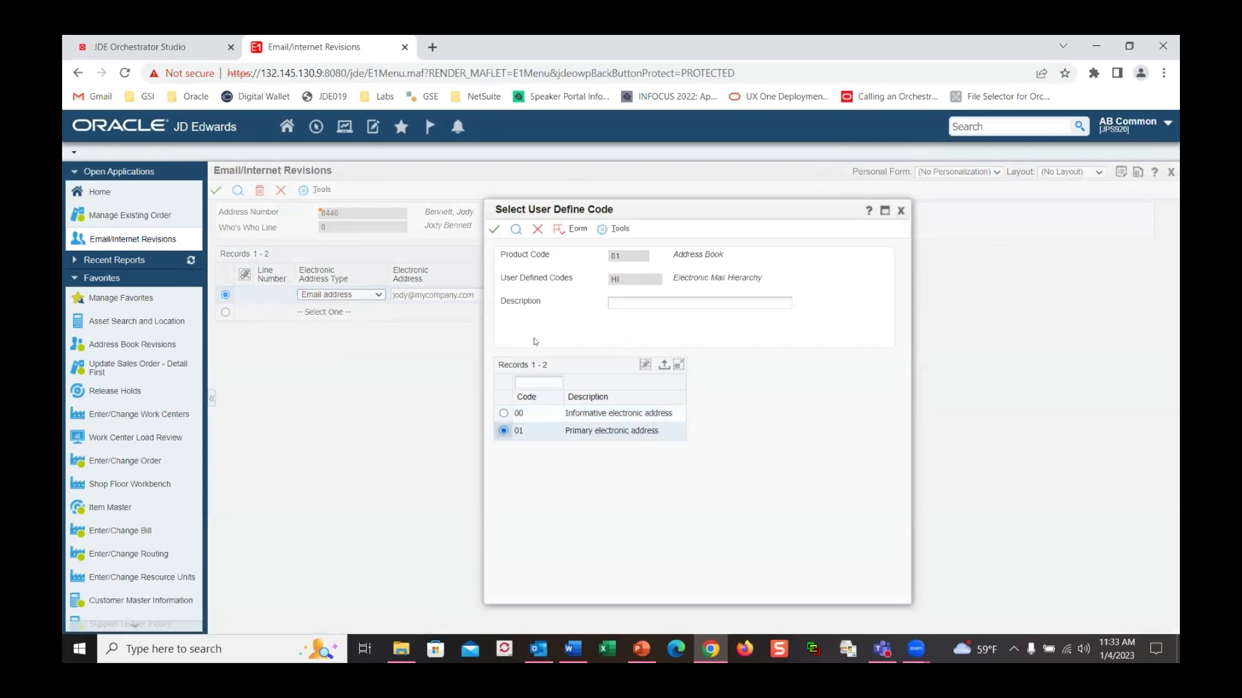
{"action": "left_click", "coordinate": [494, 230]}
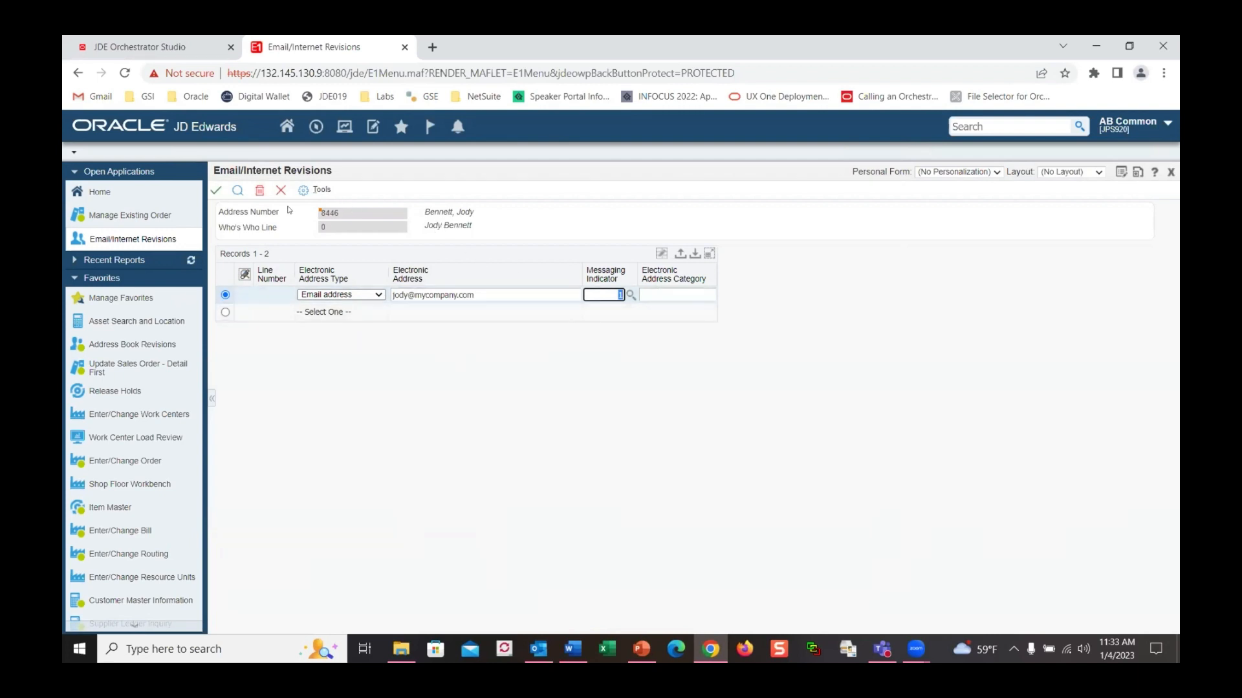
{"action": "left_click", "coordinate": [213, 190]}
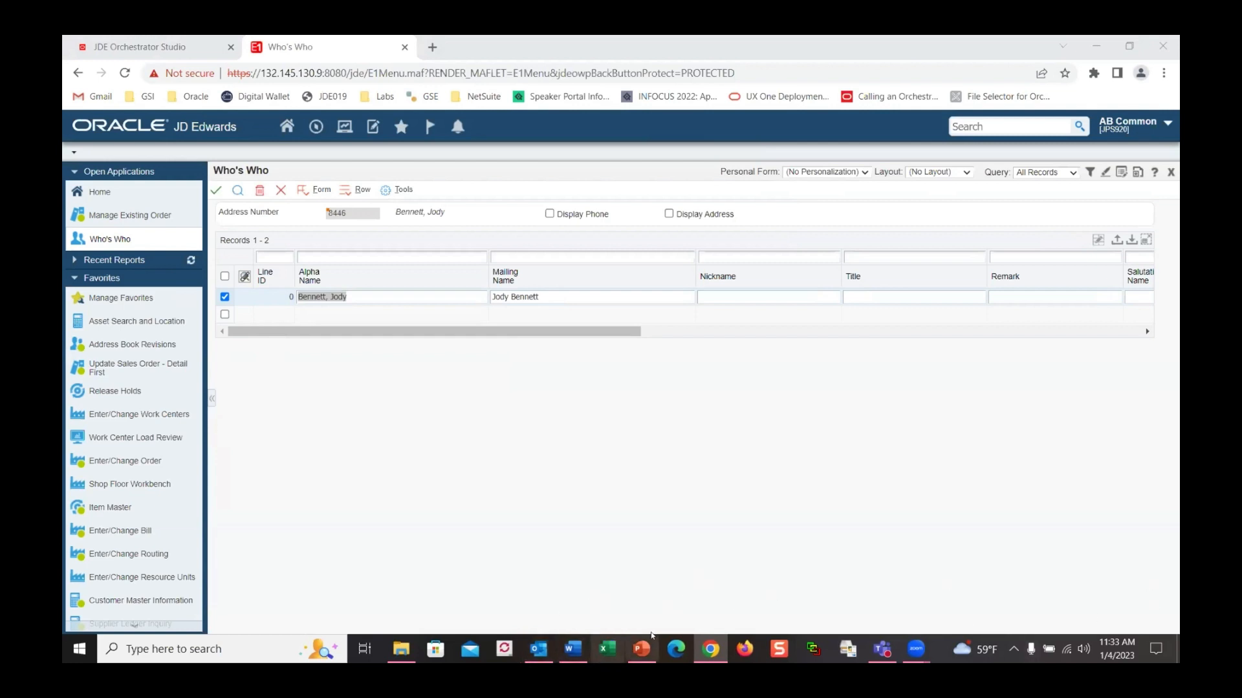
On slide 16, replace the Presenter Email placeholder with the presenter's contact, then present it full screen
{"action": "left_click", "coordinate": [642, 650]}
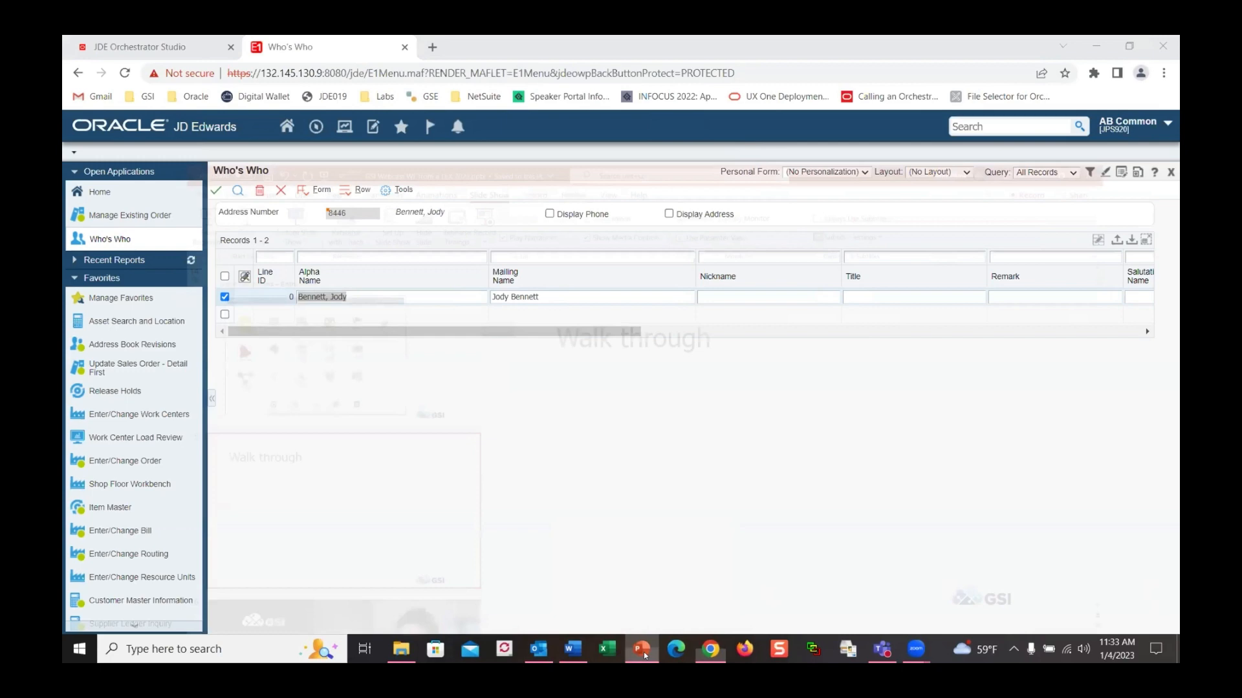
{"action": "left_click", "coordinate": [254, 606]}
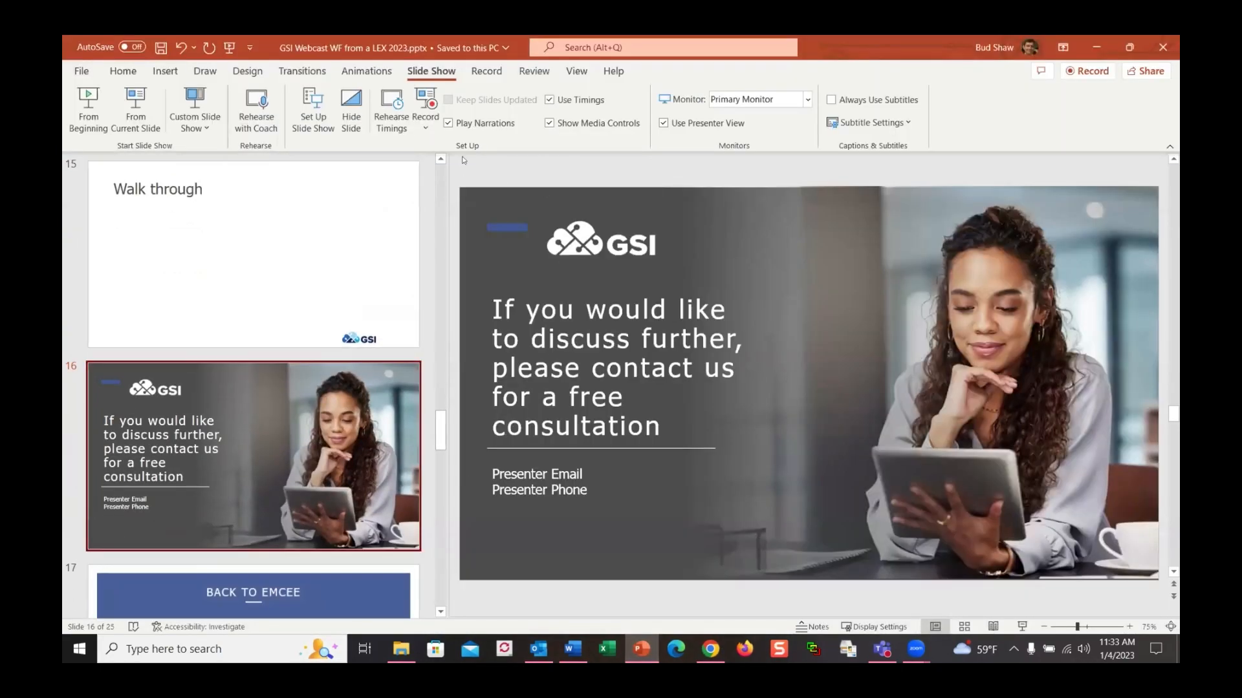
{"action": "left_click", "coordinate": [580, 474]}
{"action": "left_click_drag", "start_coordinate": [579, 474], "coordinate": [511, 476]}
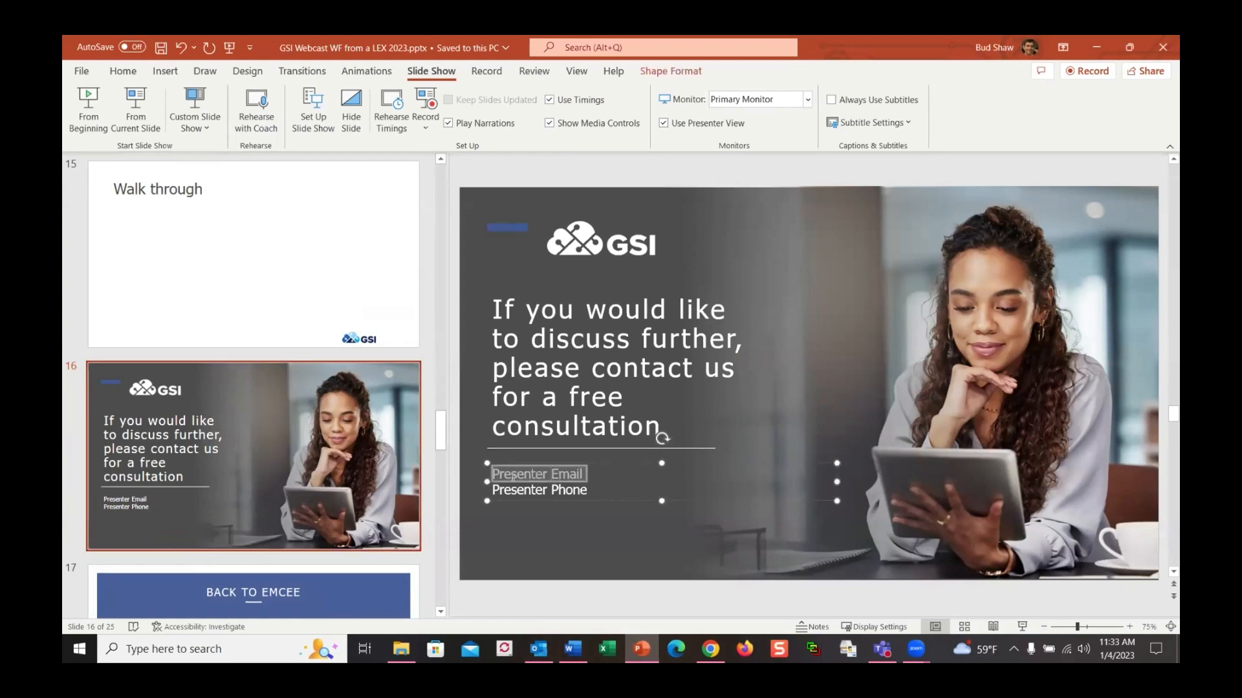
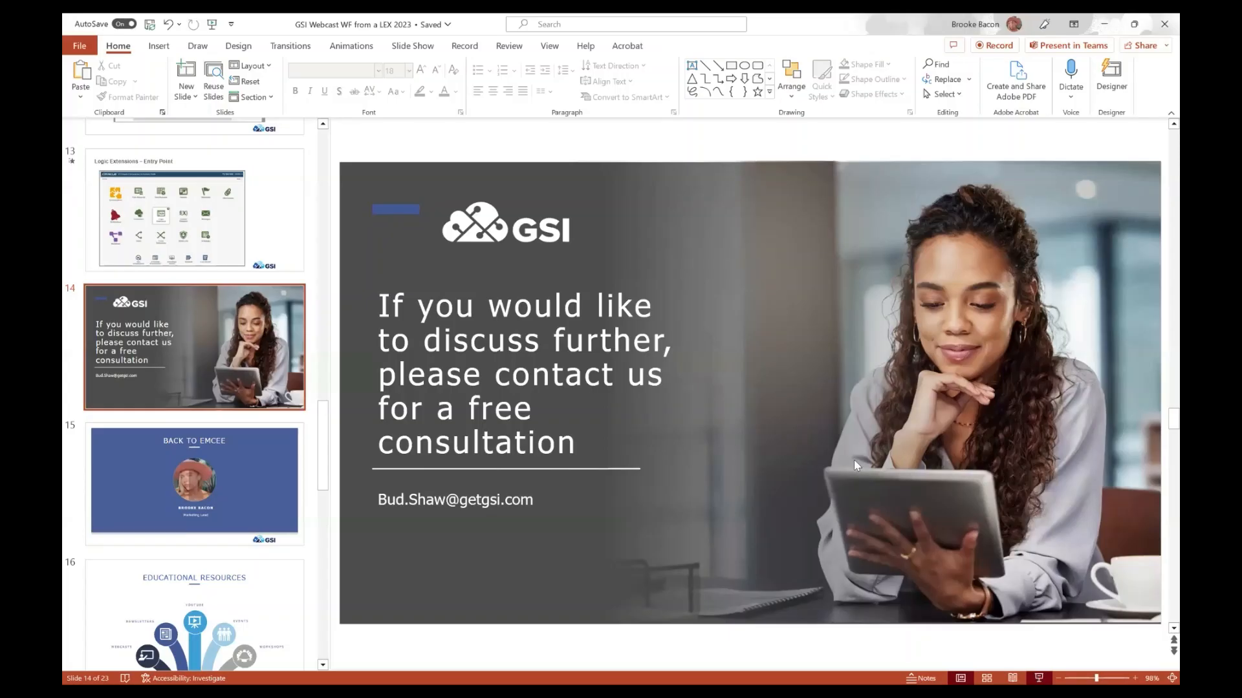
{"action": "key", "text": "shift+F5"}
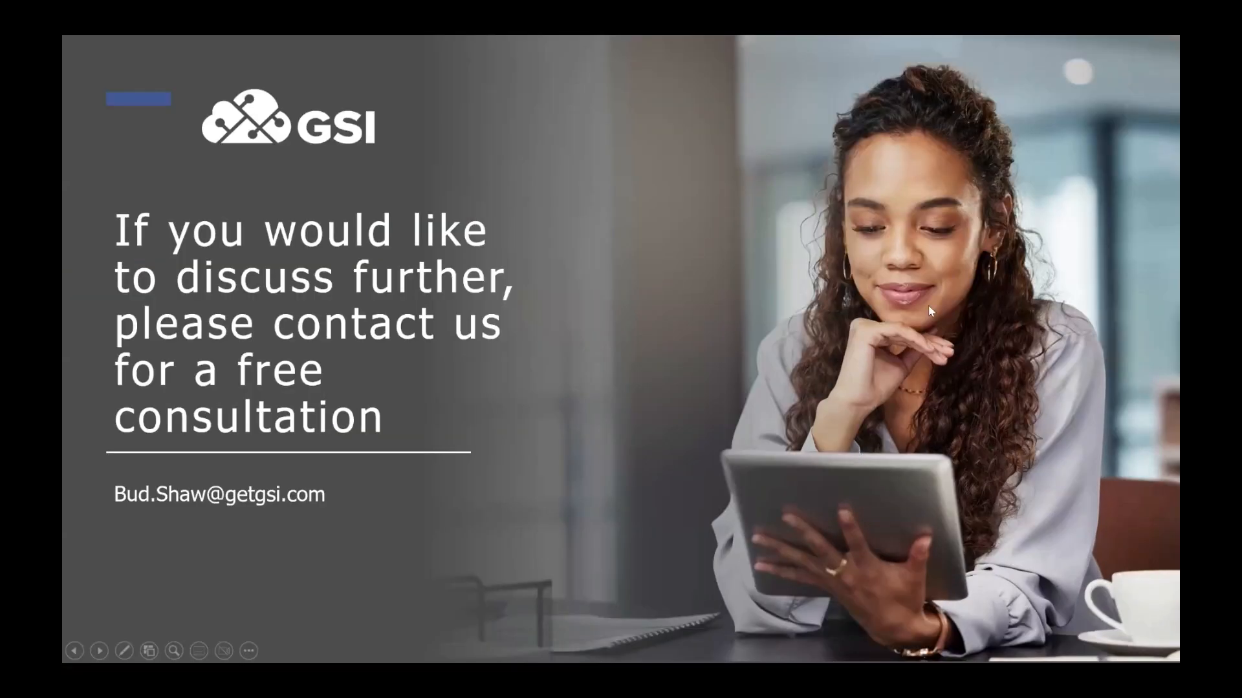